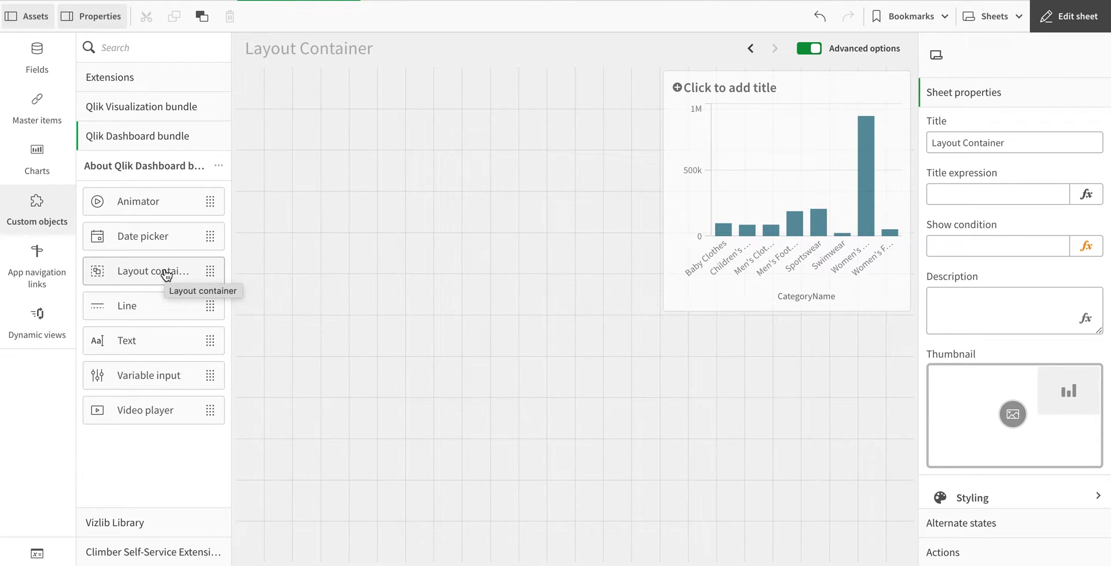
Add a layout container to the empty area of the sheet and enlarge it to 15 x 12 grid cells.
{"action": "left_click_drag", "start_coordinate": [167, 275], "coordinate": [397, 204]}
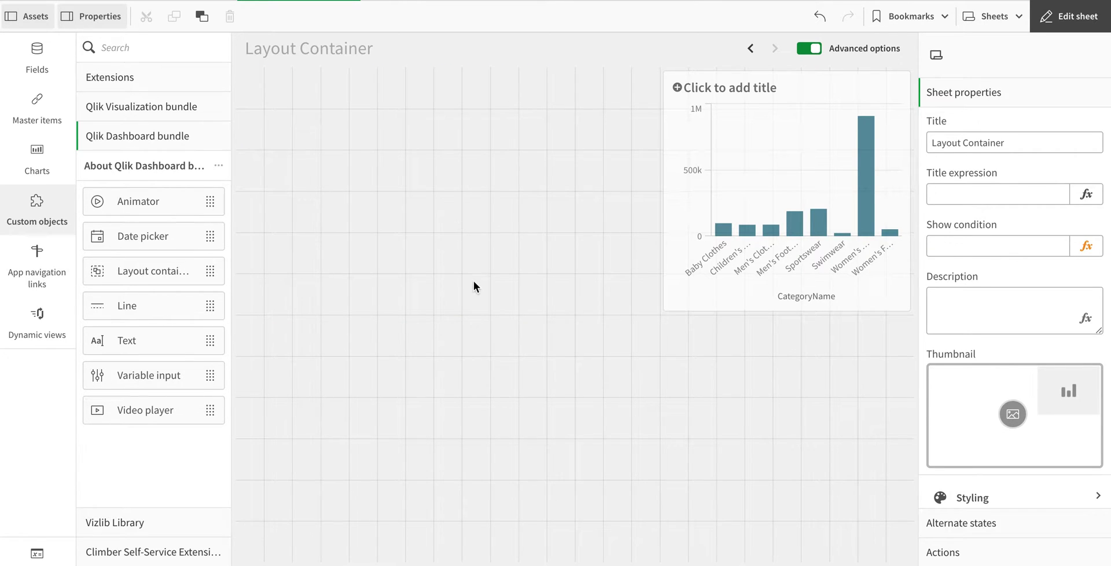
{"action": "left_click", "coordinate": [569, 312]}
{"action": "left_click_drag", "start_coordinate": [570, 311], "coordinate": [654, 556]}
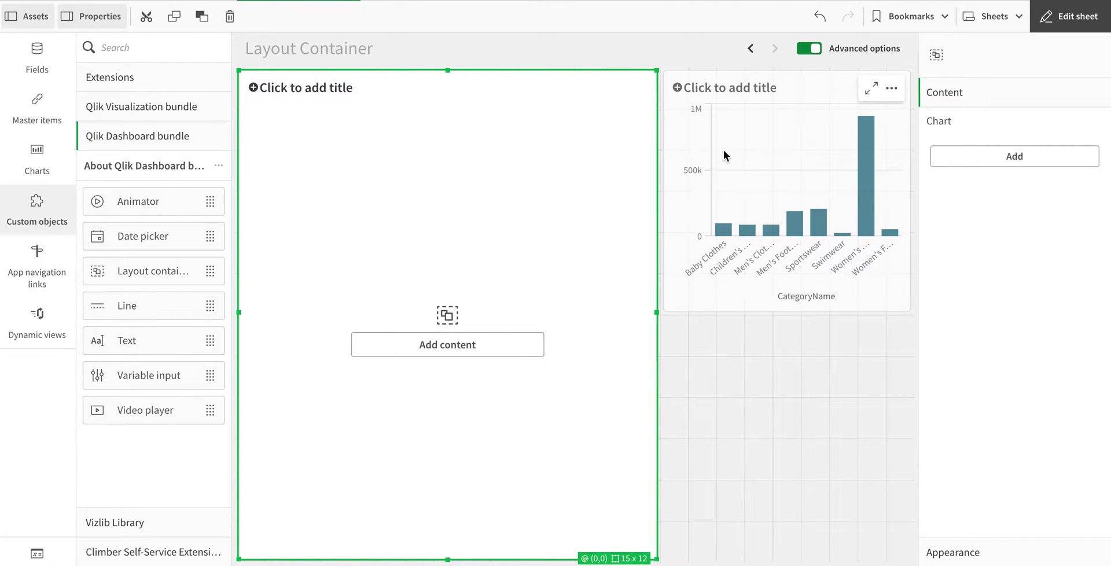
Try to move the existing bar chart from the sheet into the layout container, and undo the move.
{"action": "left_click", "coordinate": [755, 152]}
{"action": "left_click_drag", "start_coordinate": [755, 150], "coordinate": [550, 172]}
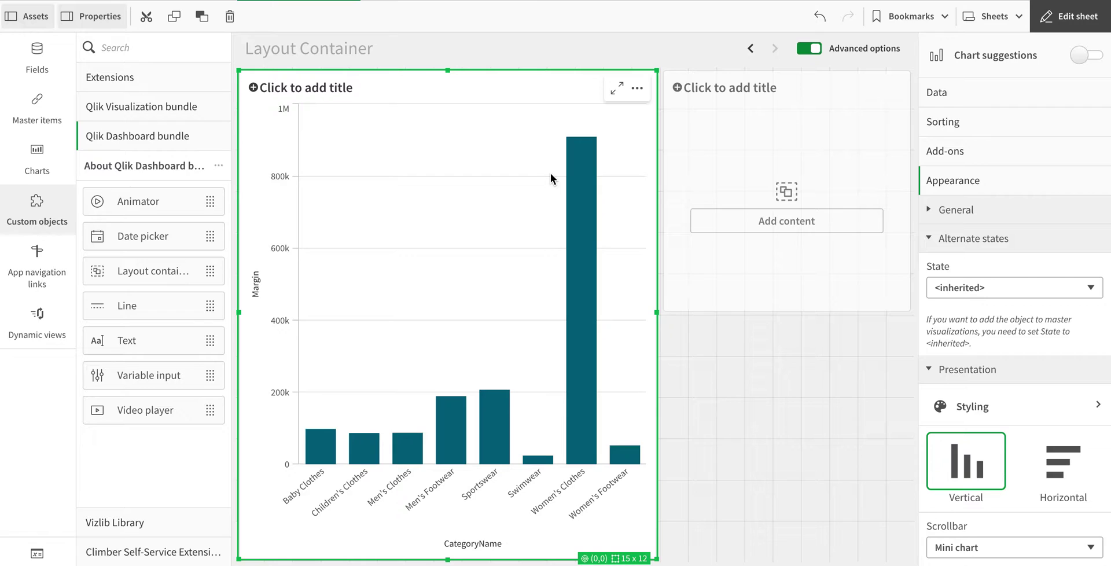
{"action": "key", "text": "ctrl+z"}
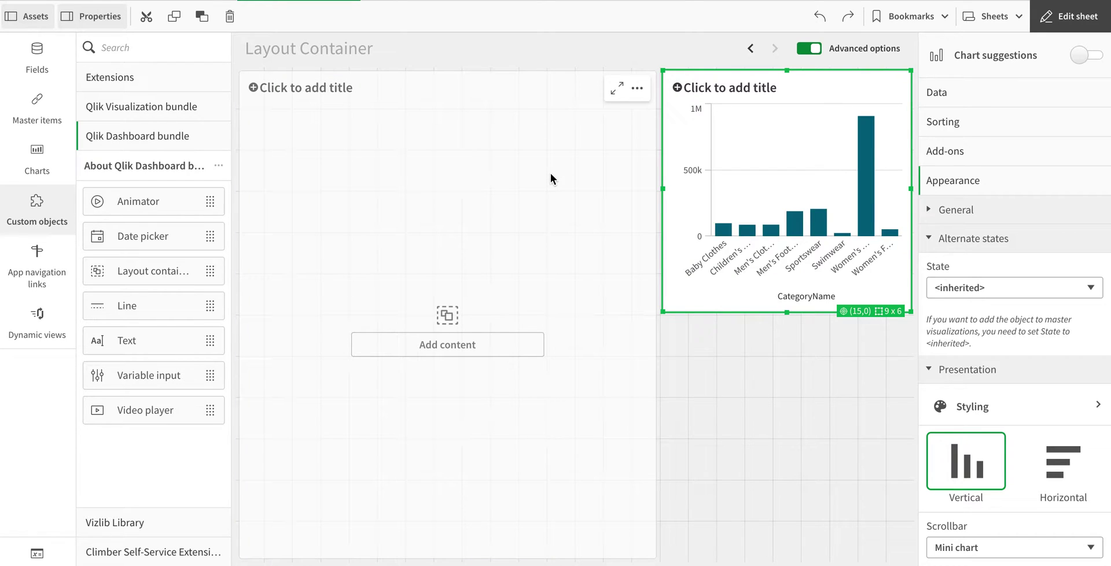
Add the Sales vs COGS master visualization to the layout container.
{"action": "left_click", "coordinate": [482, 354]}
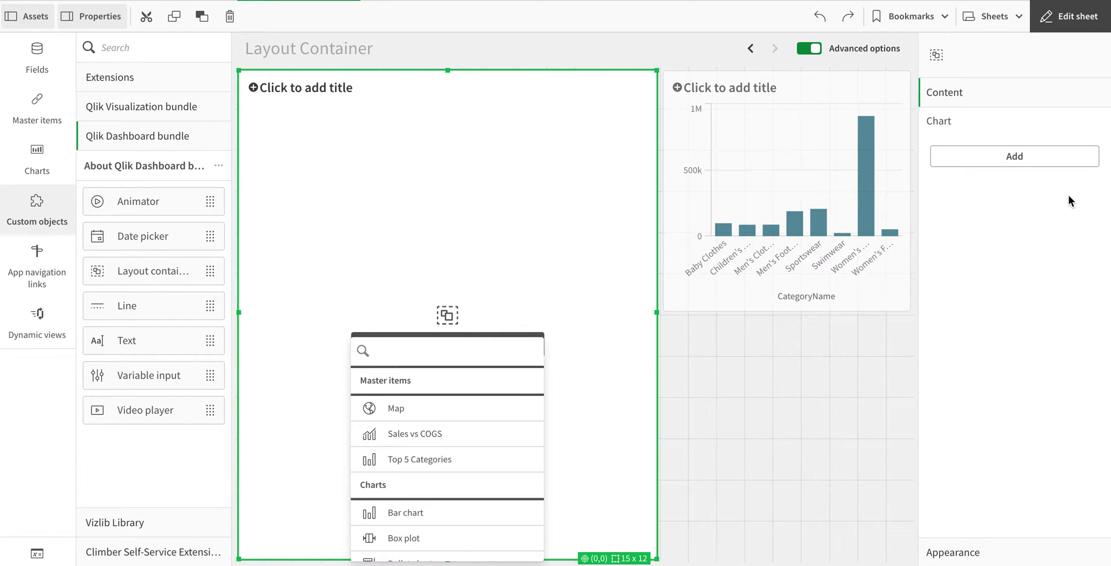
{"action": "left_click", "coordinate": [1044, 157]}
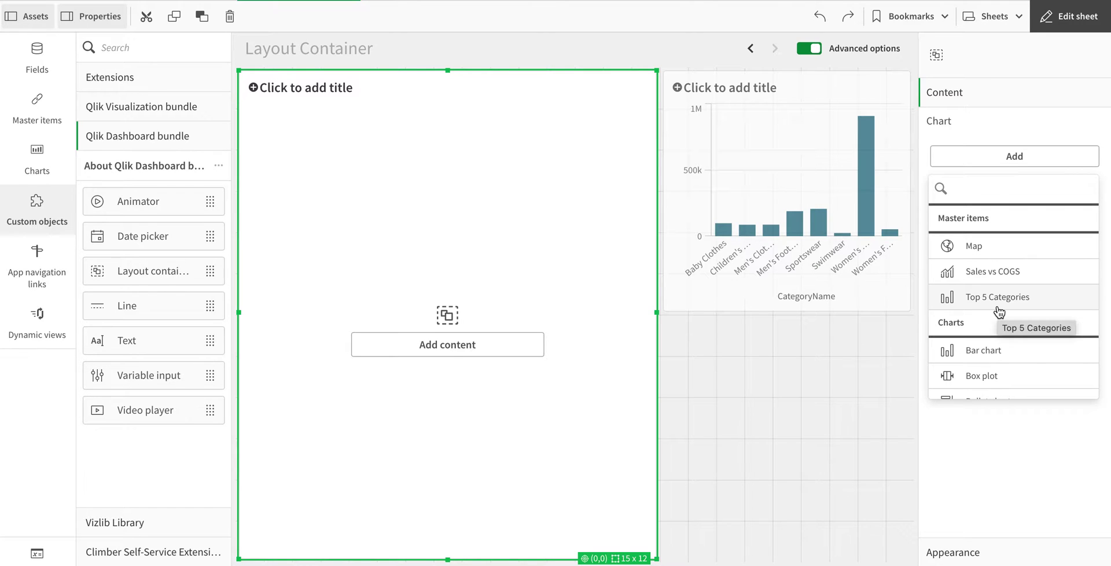
{"action": "left_click", "coordinate": [1000, 279]}
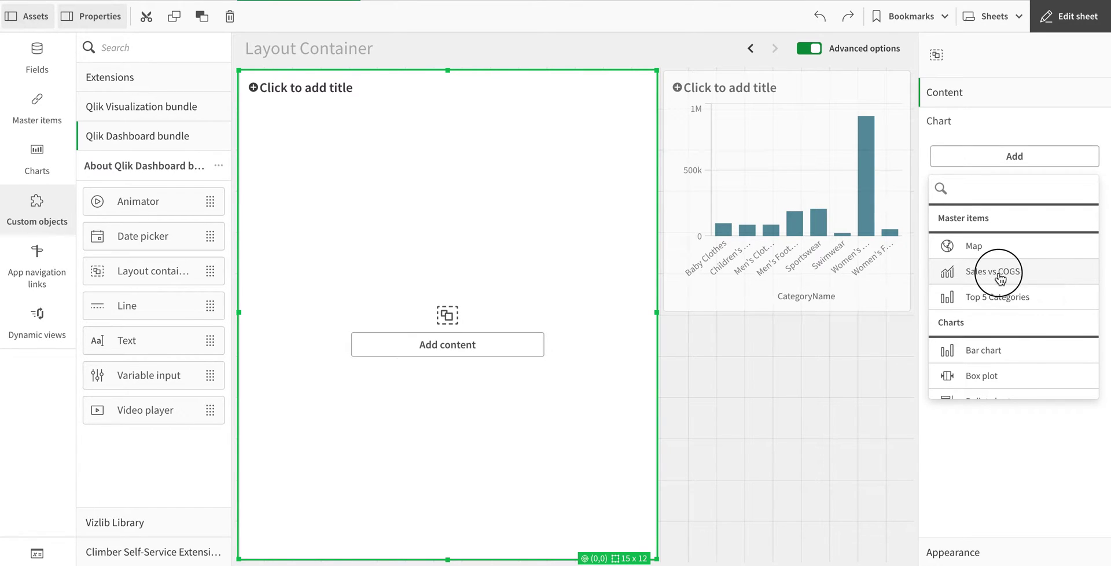
{"action": "left_click", "coordinate": [1000, 278]}
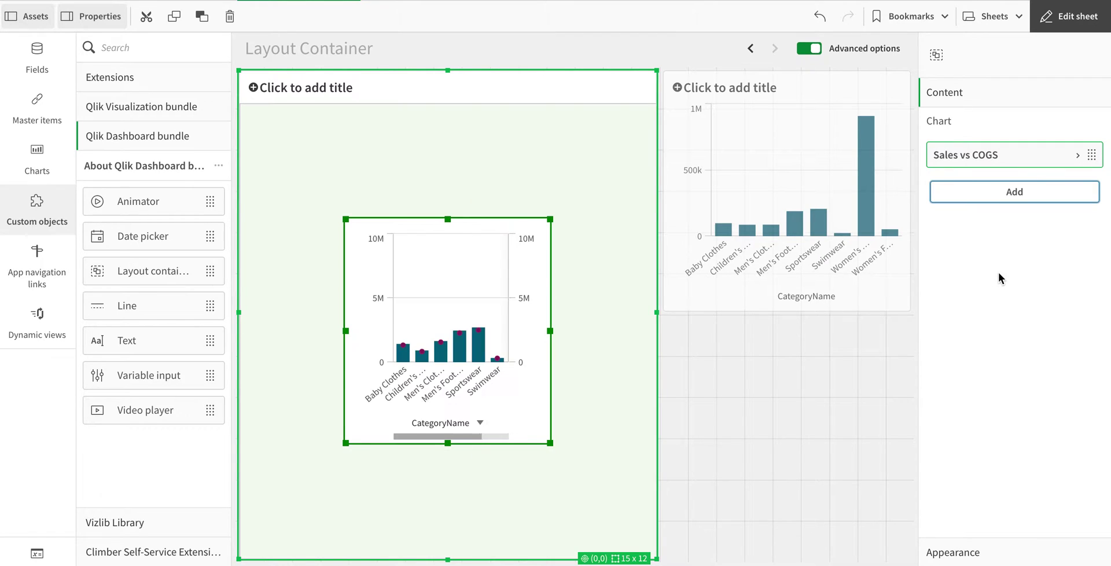
Move the Sales vs COGS chart in front towards the left side of the layout container.
{"action": "left_click", "coordinate": [434, 230]}
{"action": "left_click", "coordinate": [412, 208]}
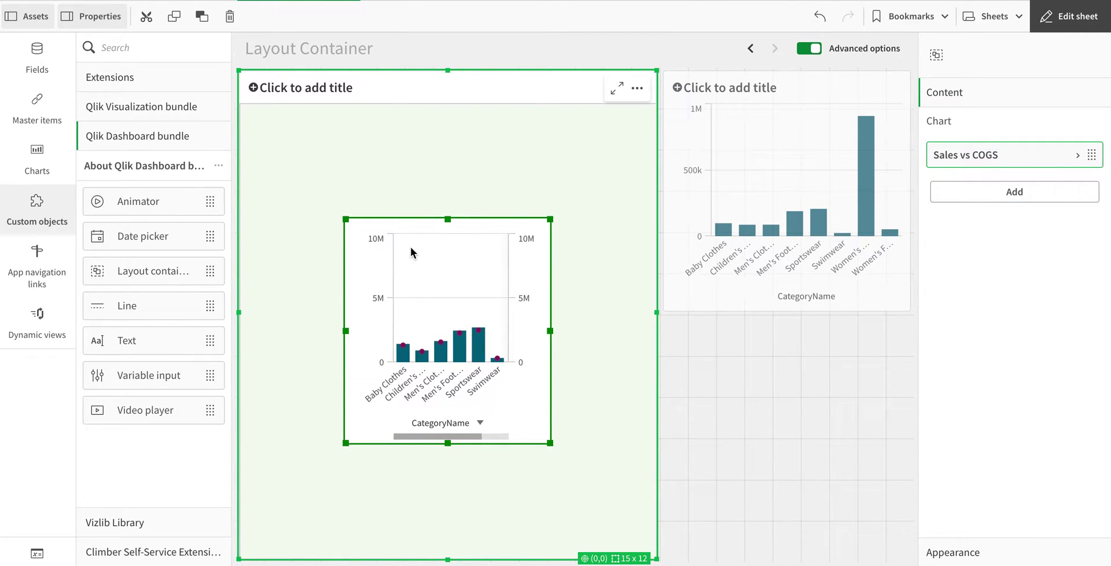
{"action": "left_click", "coordinate": [324, 250]}
{"action": "left_click_drag", "start_coordinate": [386, 281], "coordinate": [316, 283]}
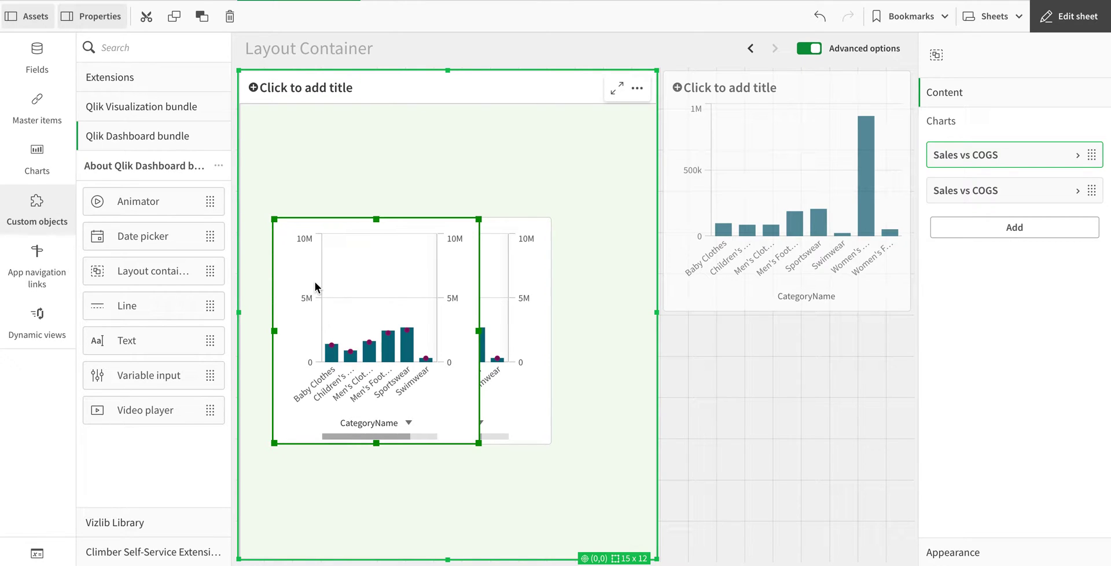
Remove the duplicate Sales vs COGS chart from the layout container and select the remaining one.
{"action": "right_click", "coordinate": [1038, 199]}
{"action": "left_click", "coordinate": [992, 176]}
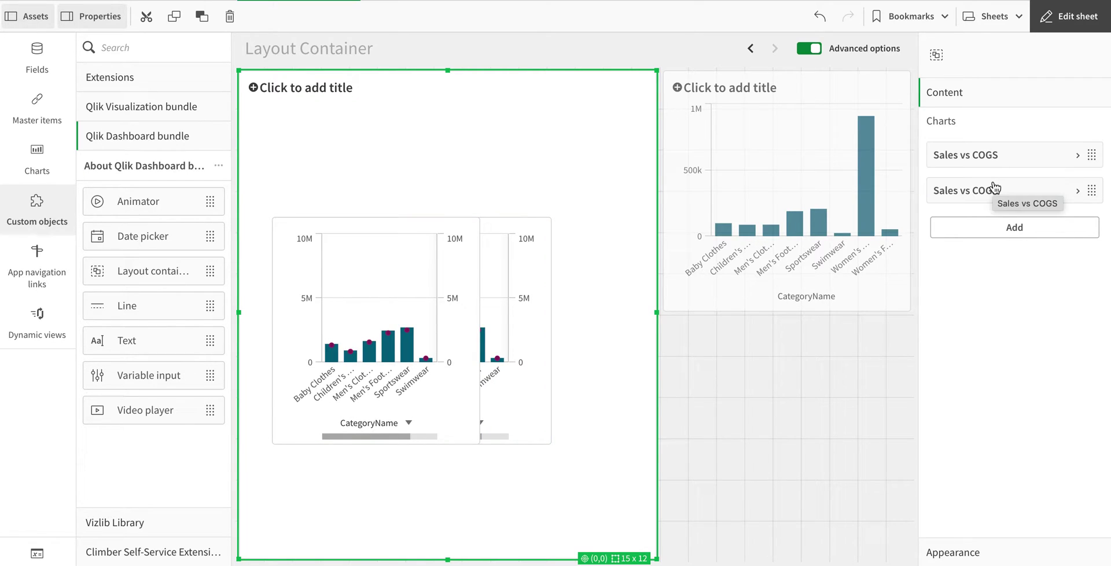
{"action": "left_click", "coordinate": [388, 349]}
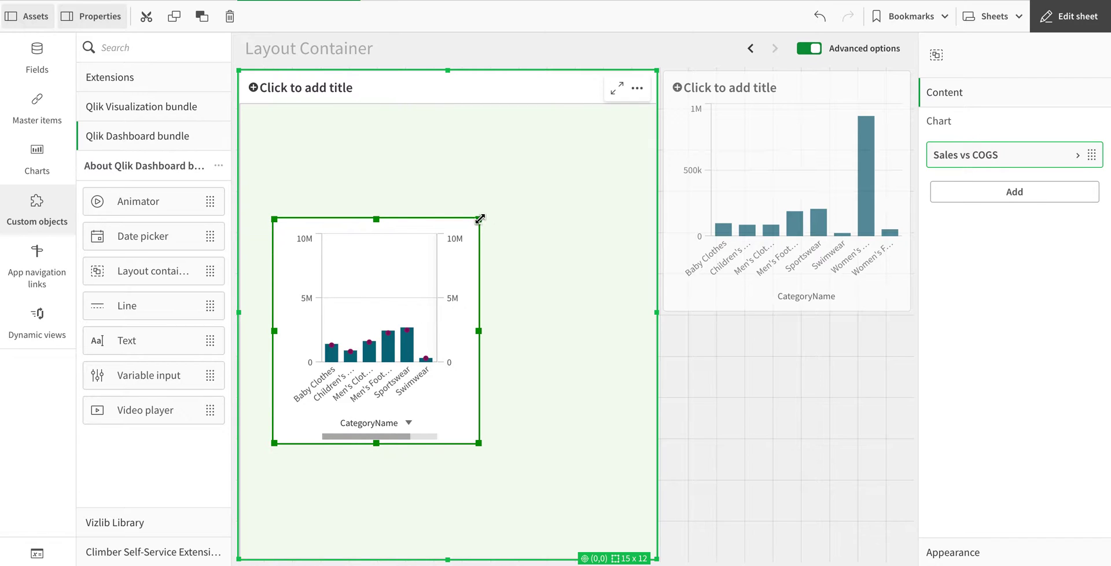
Enlarge the Sales vs COGS chart and move it near the container's upper-left corner.
{"action": "left_click_drag", "start_coordinate": [479, 218], "coordinate": [604, 115]}
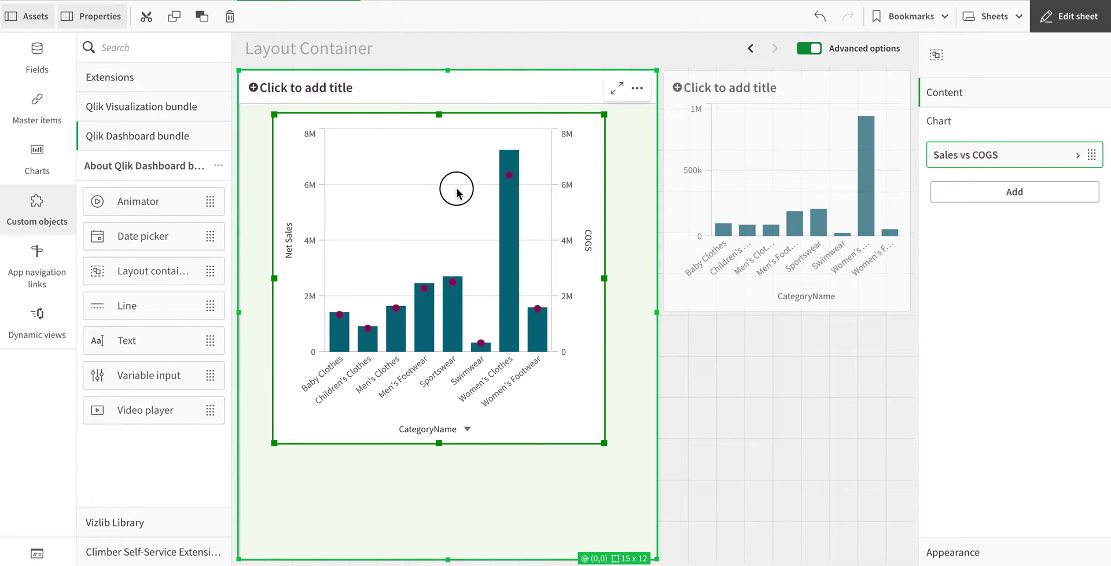
{"action": "left_click_drag", "start_coordinate": [604, 114], "coordinate": [576, 155]}
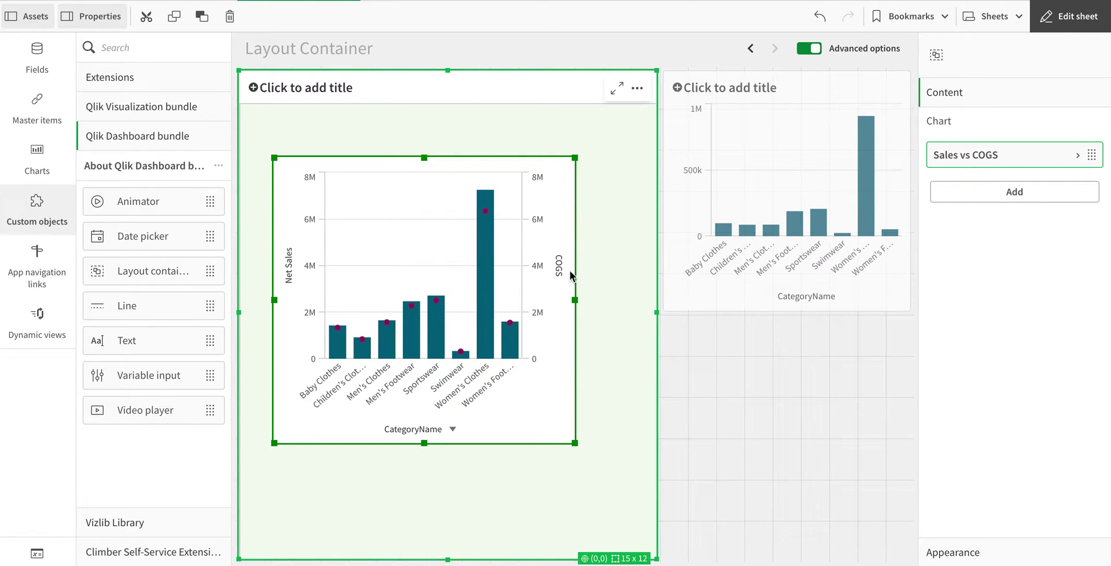
{"action": "left_click_drag", "start_coordinate": [501, 250], "coordinate": [457, 216]}
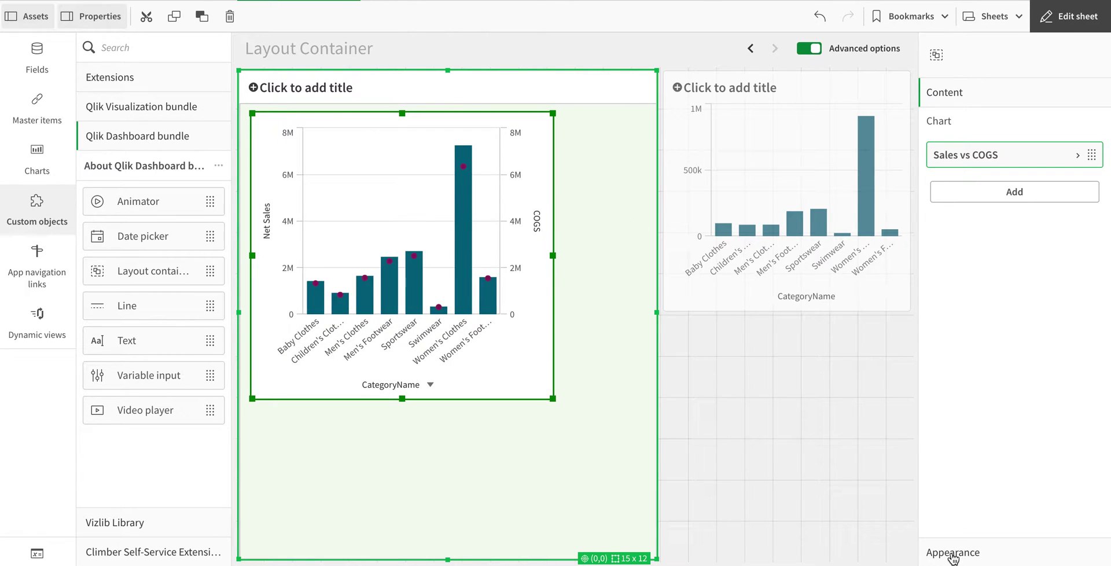
Review the layout container's styling options for fonts, background, border and shadow.
{"action": "left_click", "coordinate": [624, 429]}
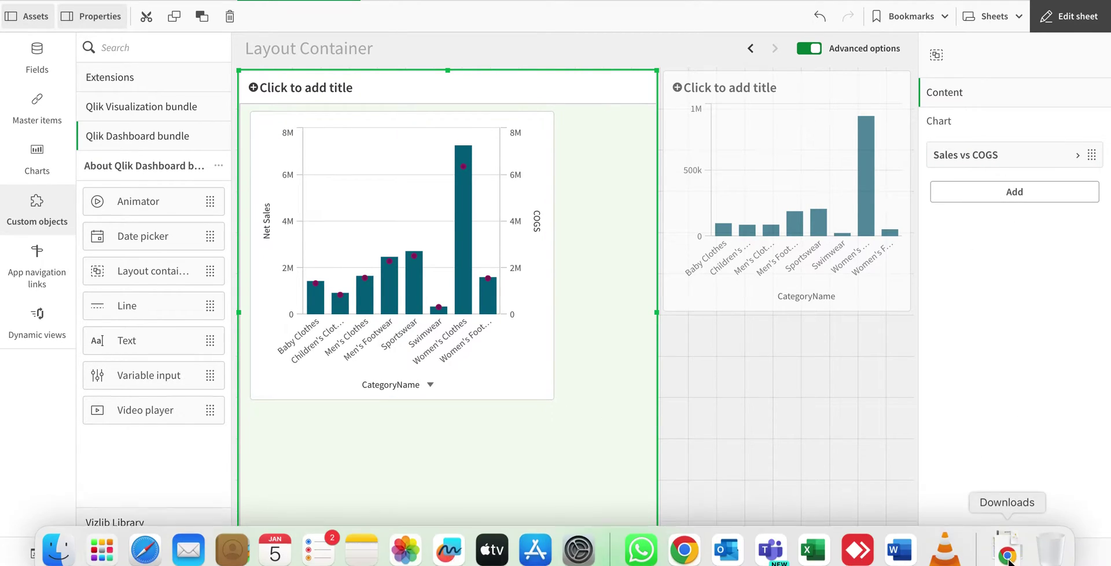
{"action": "left_click", "coordinate": [1004, 553]}
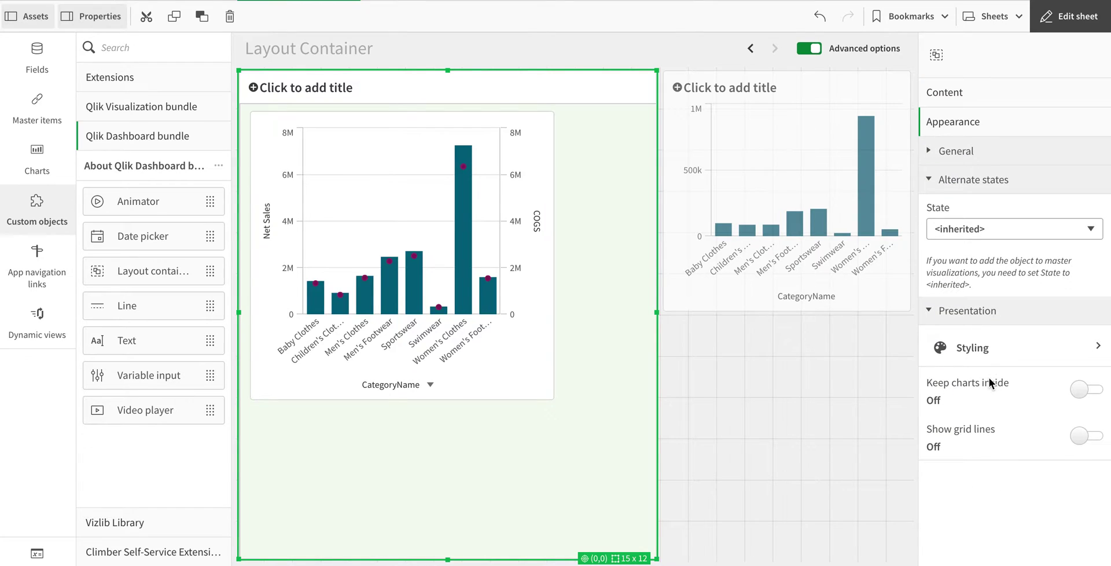
{"action": "left_click", "coordinate": [1024, 350]}
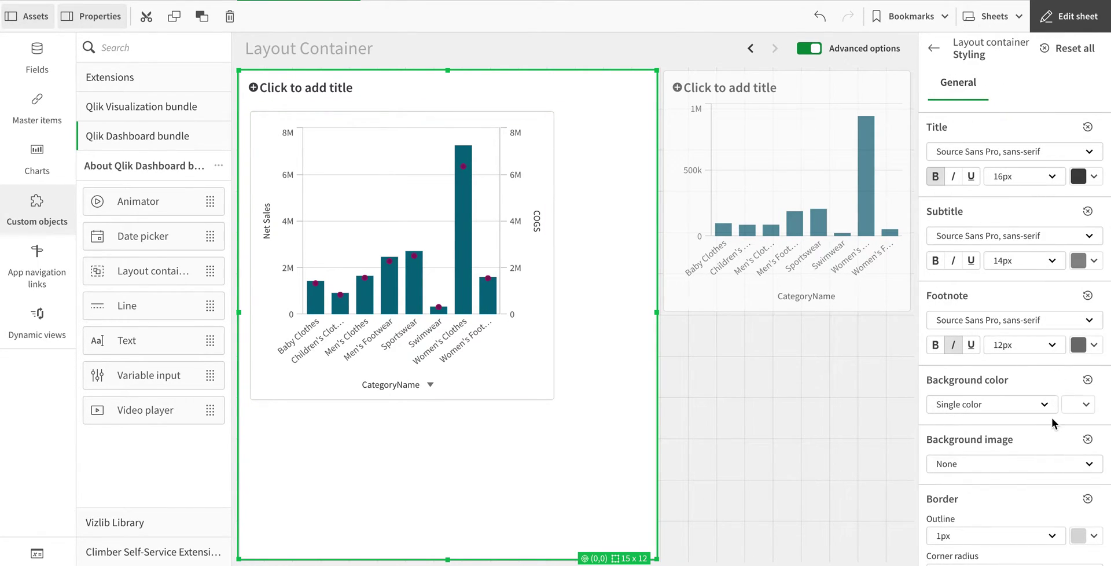
{"action": "scroll", "coordinate": [1052, 418], "scroll_direction": "down", "scroll_amount": 3}
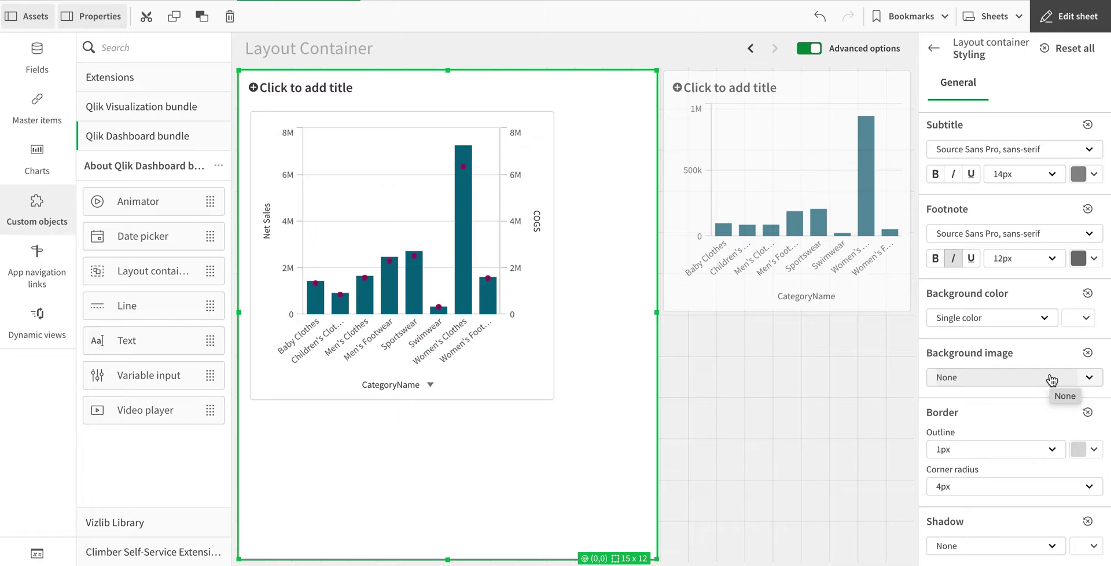
{"action": "left_click", "coordinate": [933, 48]}
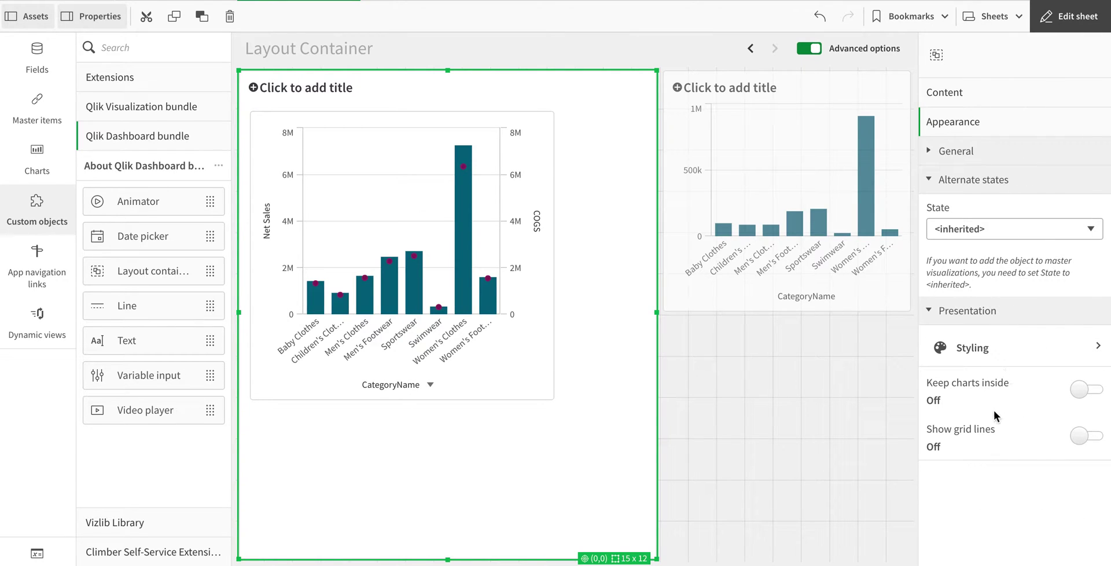
Turn on Keep charts inside for the container and move the Sales vs COGS chart flush into its upper-left corner.
{"action": "left_click", "coordinate": [1090, 393]}
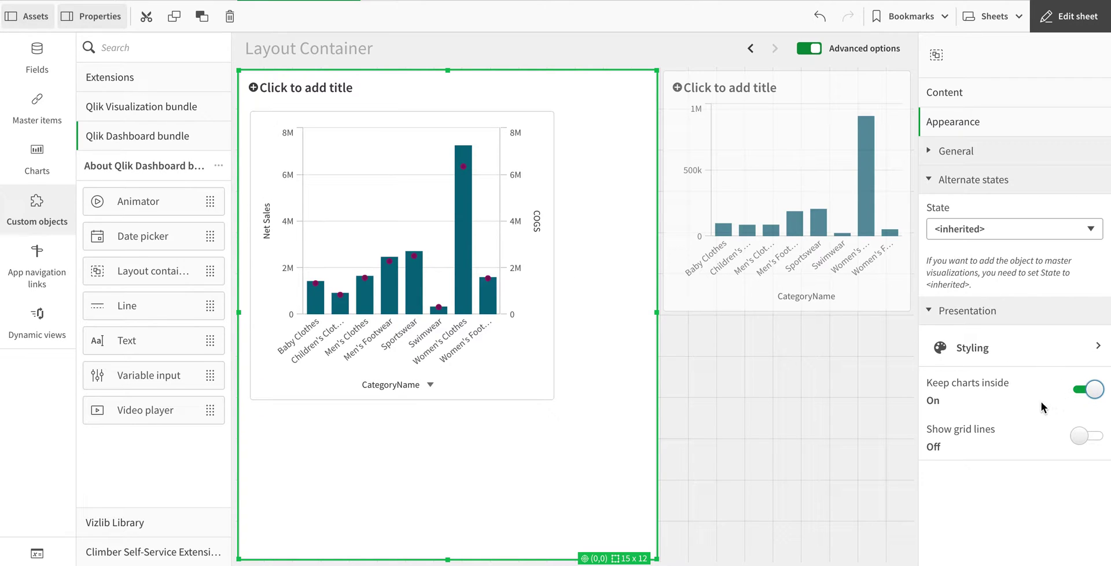
{"action": "left_click_drag", "start_coordinate": [415, 263], "coordinate": [367, 227]}
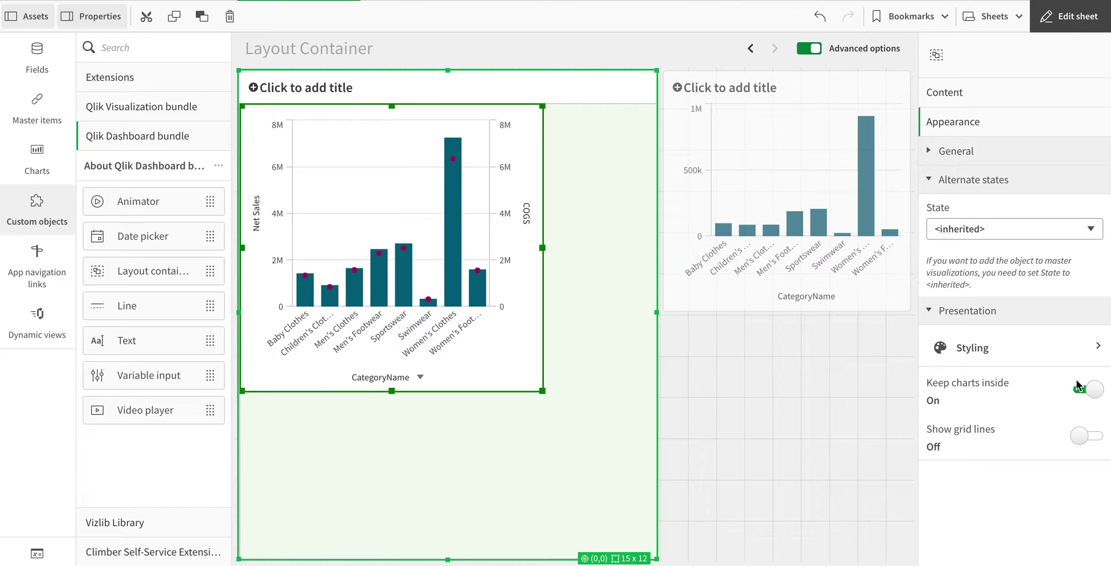
Show the container's grid lines and resize the Sales vs COGS chart to the full container width, covering roughly its upper half.
{"action": "left_click", "coordinate": [1090, 442]}
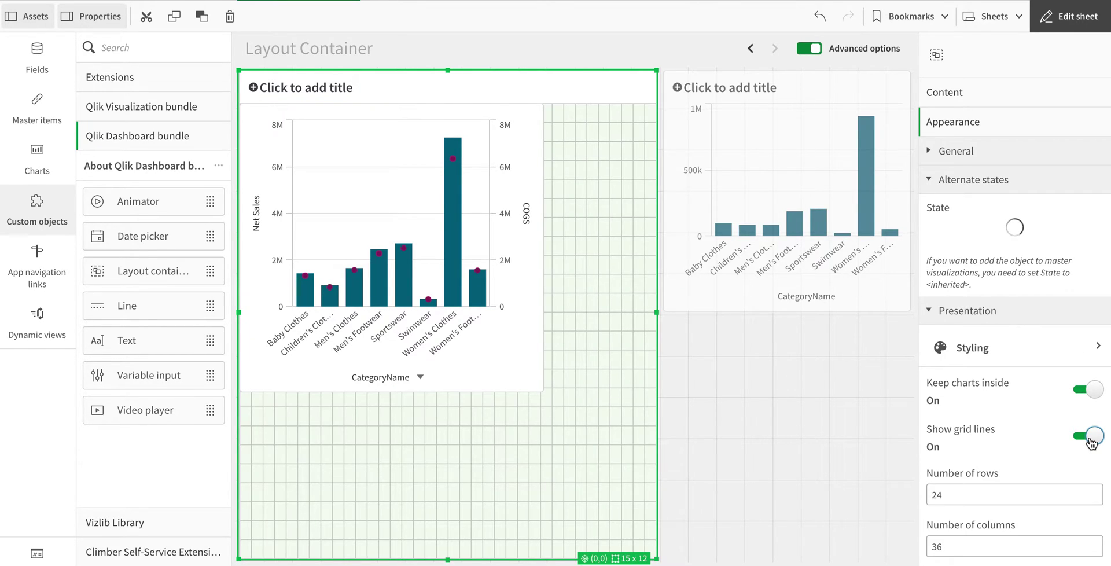
{"action": "left_click", "coordinate": [539, 366]}
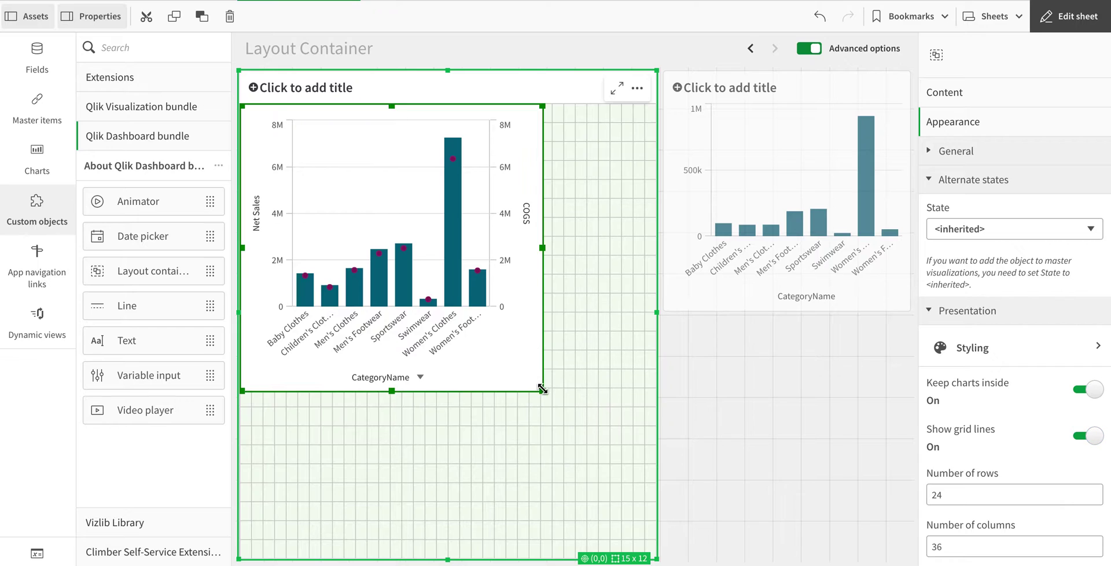
{"action": "mouse_move", "coordinate": [544, 394]}
{"action": "left_mouse_down"}
{"action": "mouse_move", "coordinate": [526, 384]}
{"action": "mouse_move", "coordinate": [535, 392]}
{"action": "left_mouse_up"}
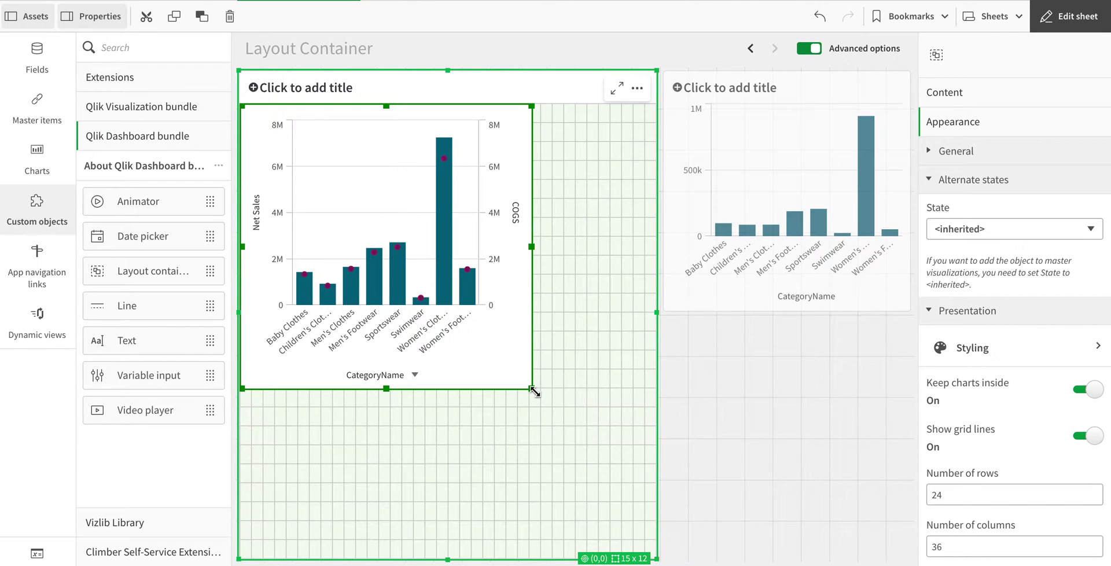
{"action": "left_click_drag", "start_coordinate": [535, 393], "coordinate": [469, 333]}
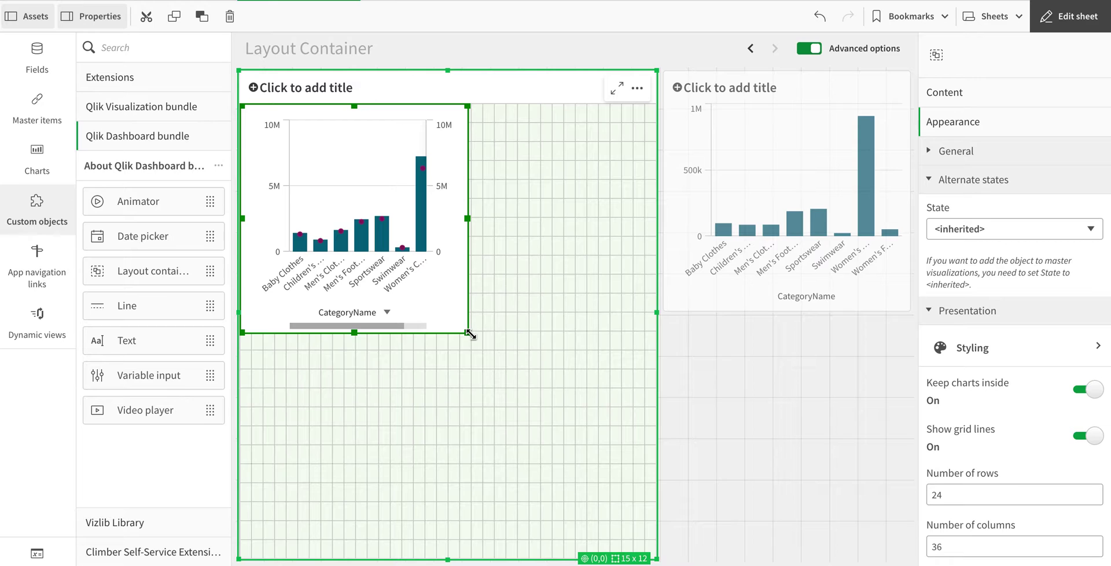
{"action": "left_click_drag", "start_coordinate": [470, 334], "coordinate": [664, 360]}
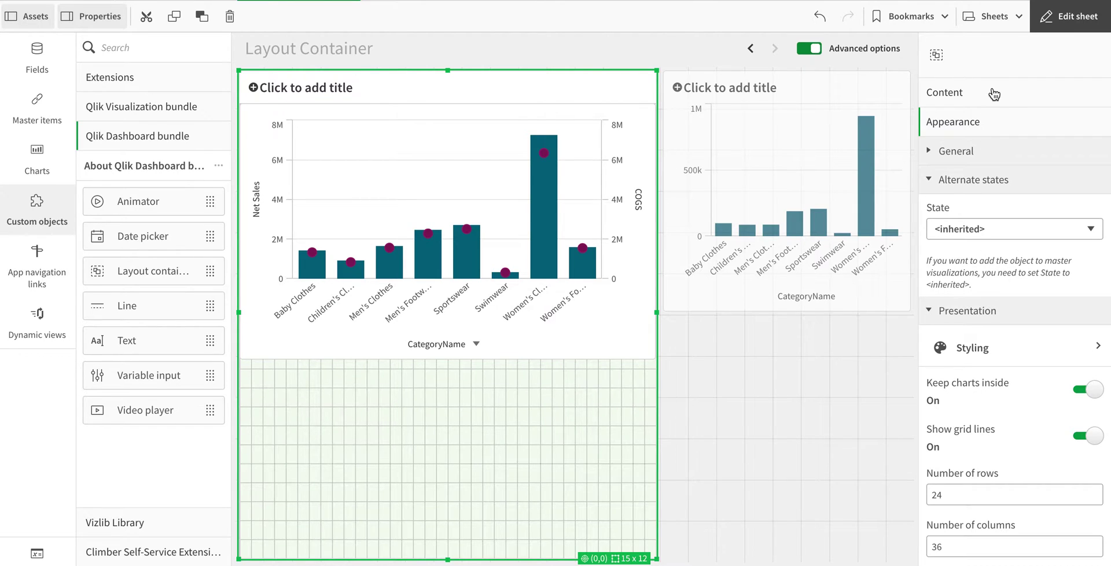
Add a KPI chart to the layout container's content.
{"action": "left_click", "coordinate": [929, 92]}
{"action": "left_click", "coordinate": [969, 196]}
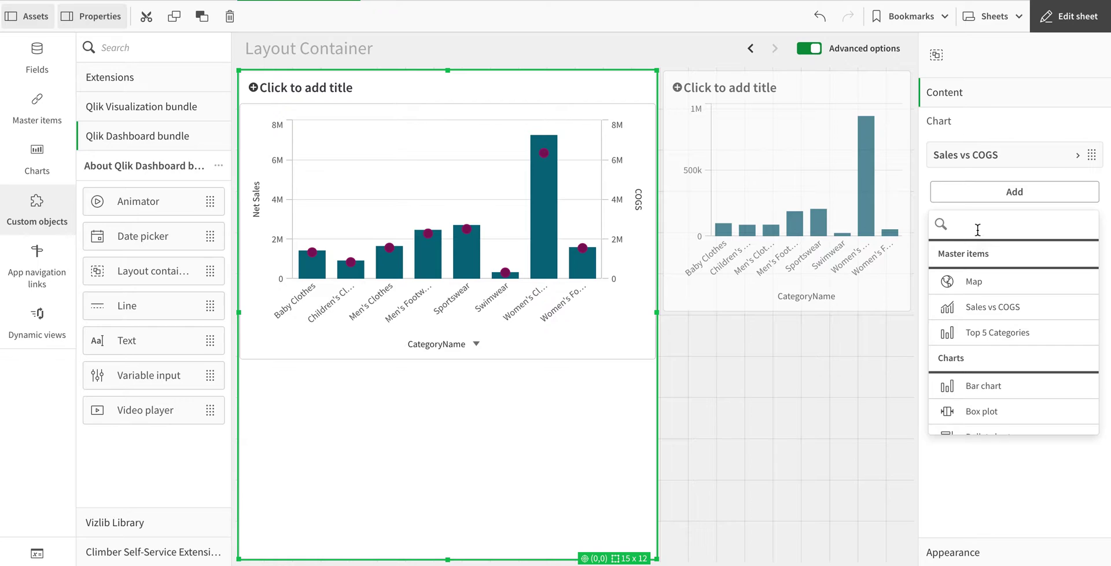
{"action": "type", "text": "kpi"}
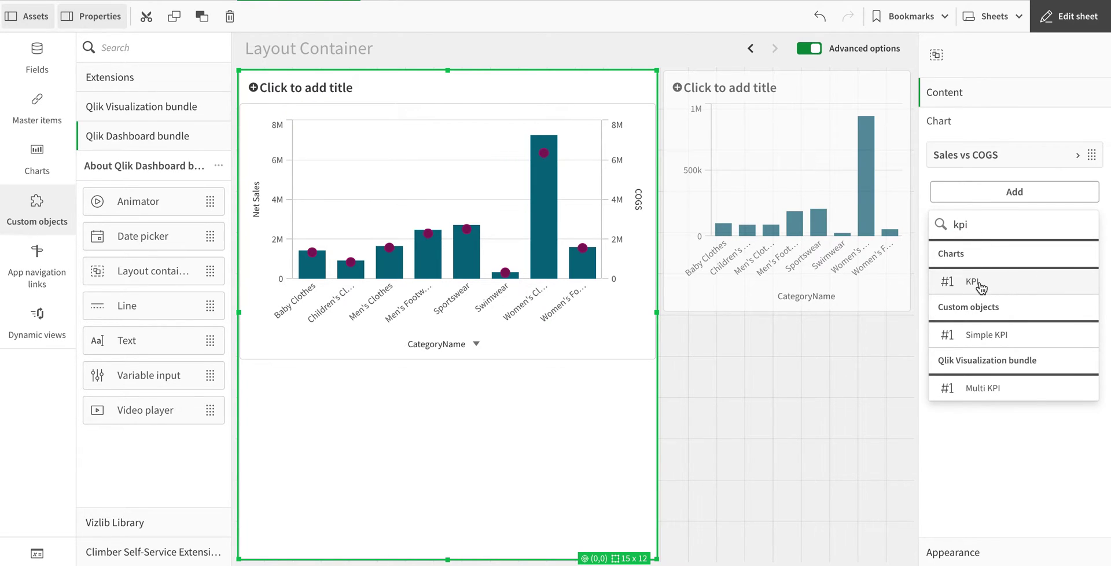
{"action": "left_click", "coordinate": [982, 284]}
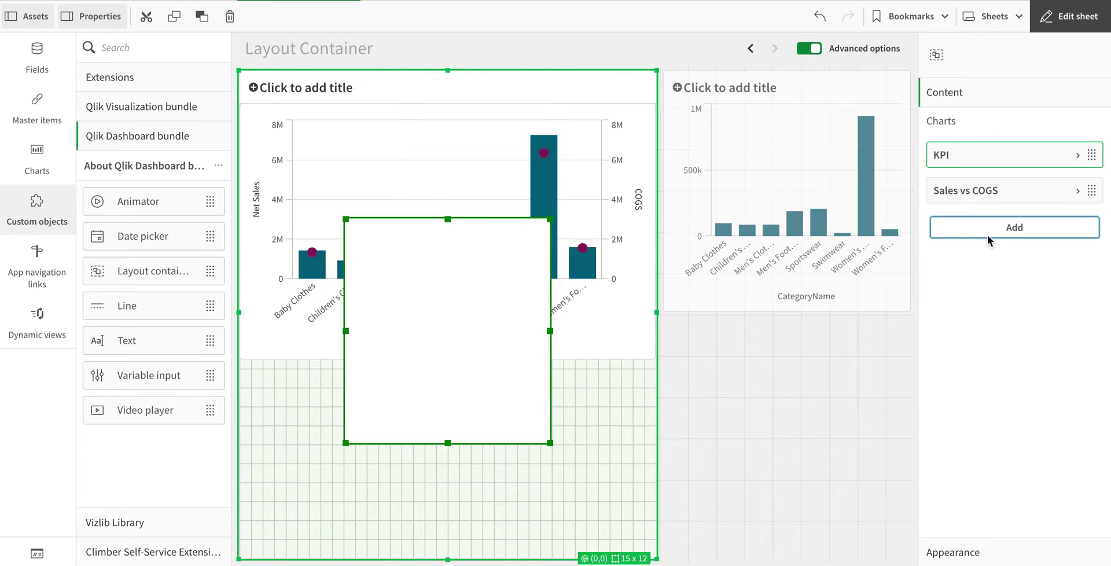
Assign the Net Sales measure to the new KPI.
{"action": "left_click", "coordinate": [461, 340]}
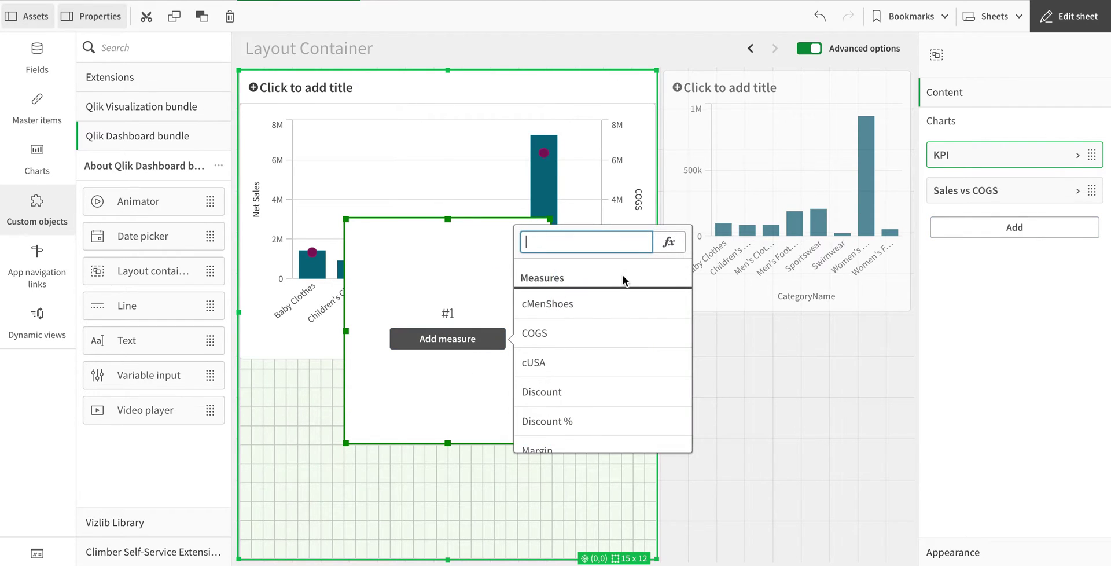
{"action": "type", "text": "KP"}
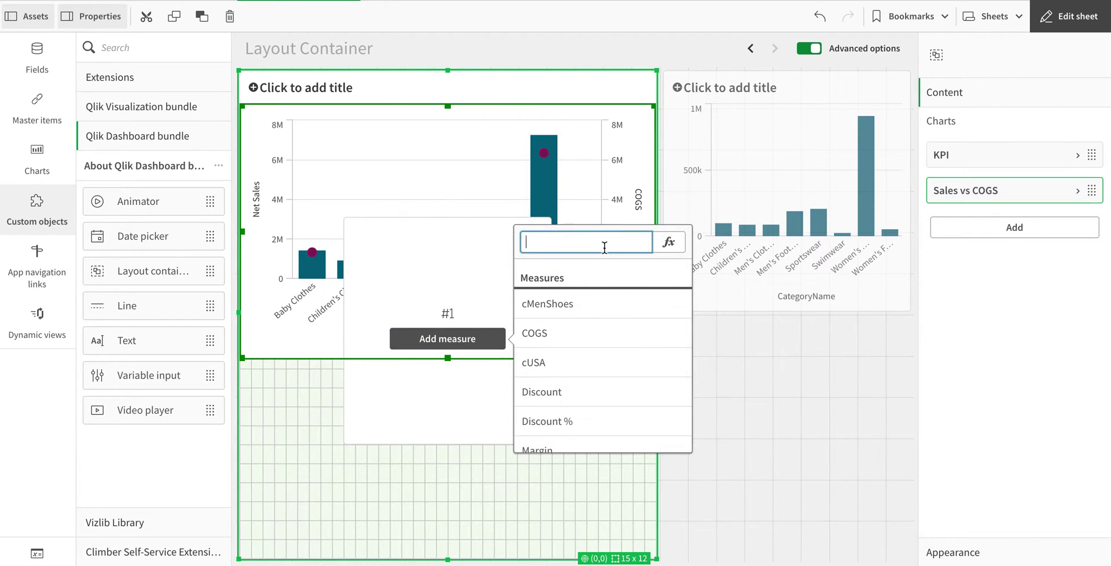
{"action": "key", "text": "BackSpace"}
{"action": "key", "text": "BackSpace"}
{"action": "type", "text": "Sal"}
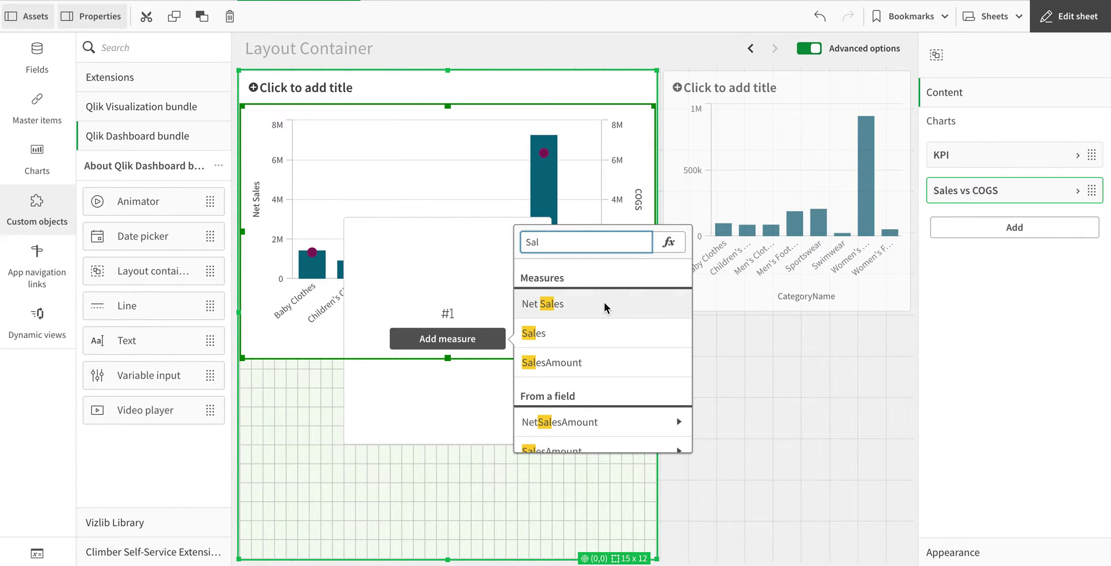
{"action": "left_click", "coordinate": [355, 154]}
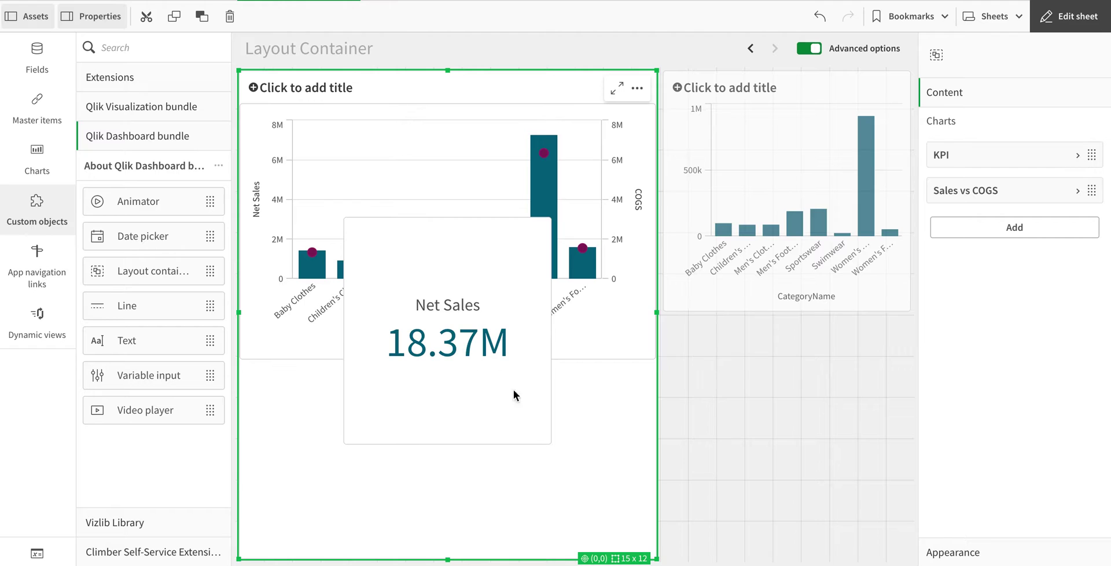
Shrink the Net Sales KPI and place it over the empty upper-left plot area of the Sales vs COGS chart.
{"action": "left_click", "coordinate": [533, 431]}
{"action": "left_click_drag", "start_coordinate": [549, 442], "coordinate": [455, 325]}
{"action": "left_click_drag", "start_coordinate": [377, 305], "coordinate": [320, 121]}
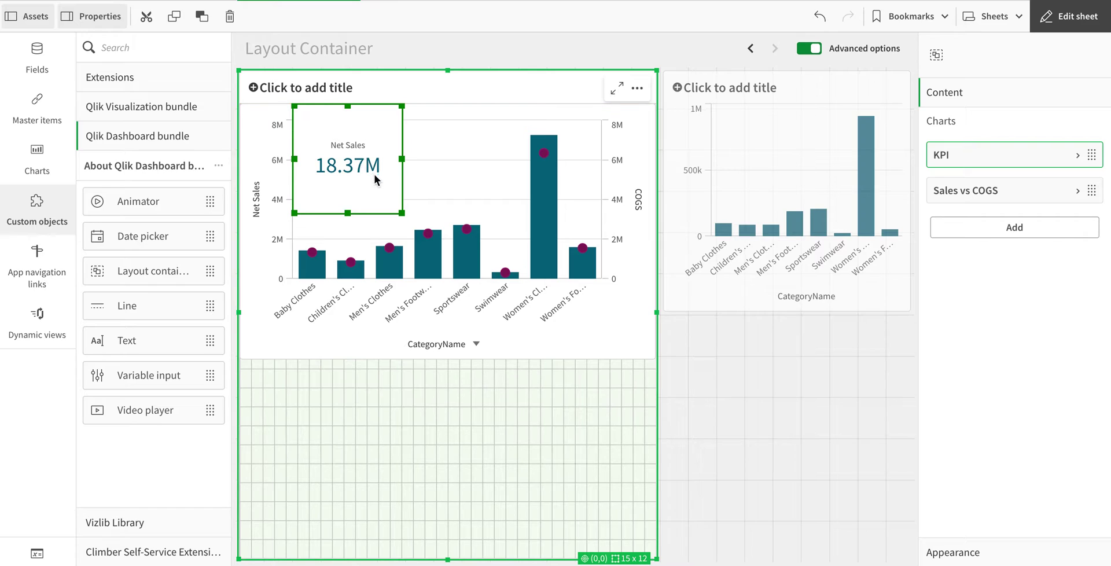
Send the Net Sales KPI to the back, and restore it above the Sales vs COGS chart in the container's layer order.
{"action": "left_click", "coordinate": [467, 166]}
{"action": "left_click", "coordinate": [955, 160]}
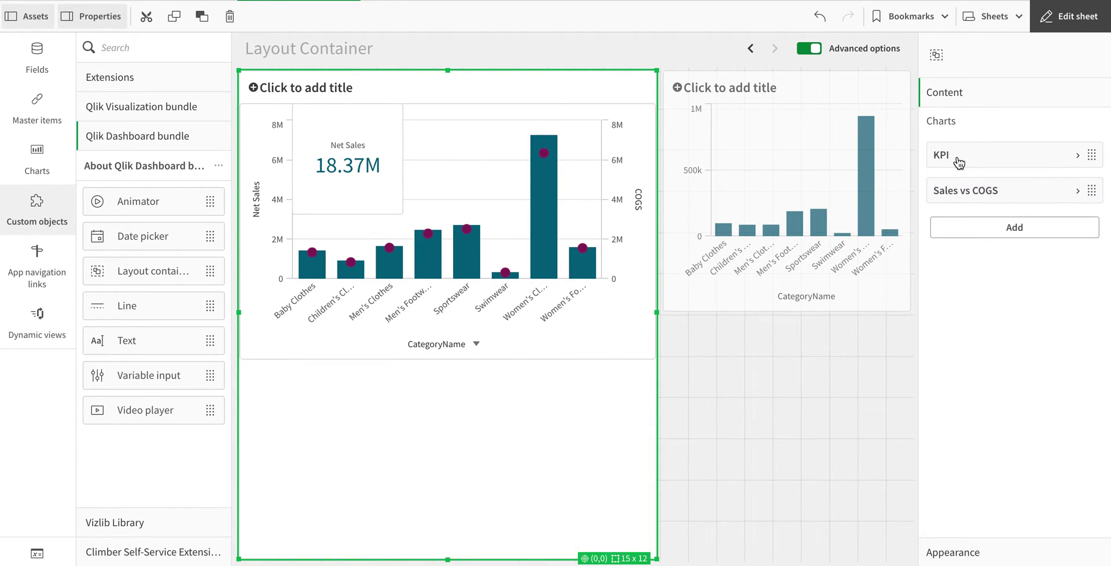
{"action": "left_click", "coordinate": [959, 161]}
{"action": "left_click", "coordinate": [377, 181]}
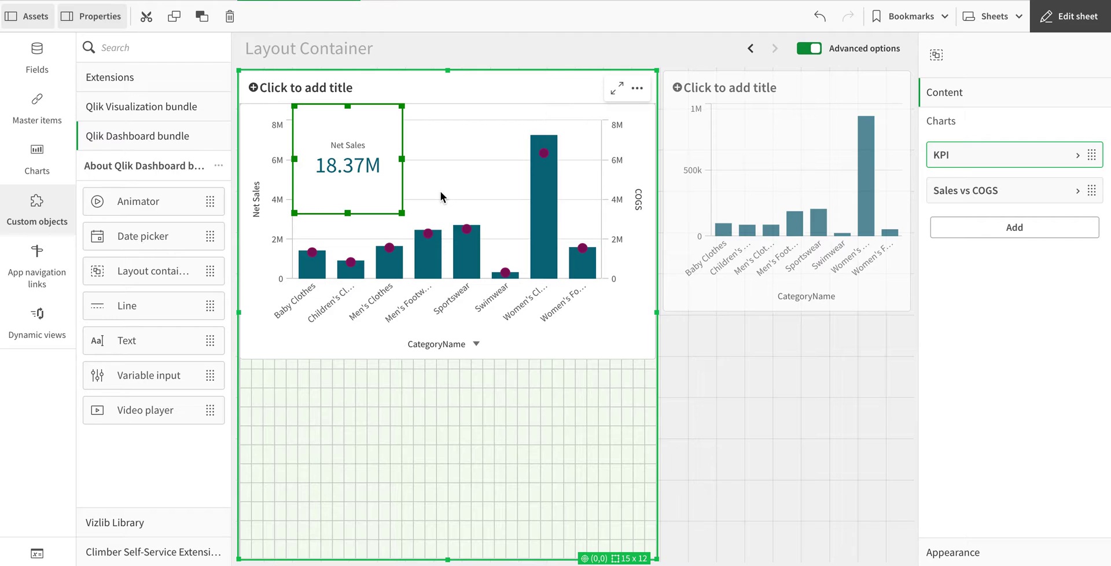
{"action": "right_click", "coordinate": [377, 181]}
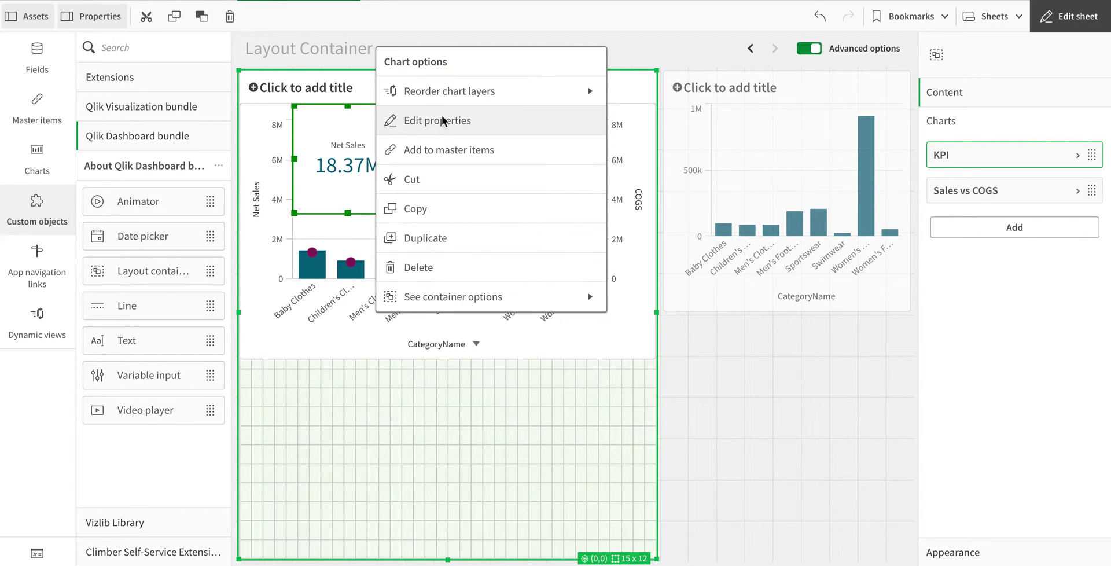
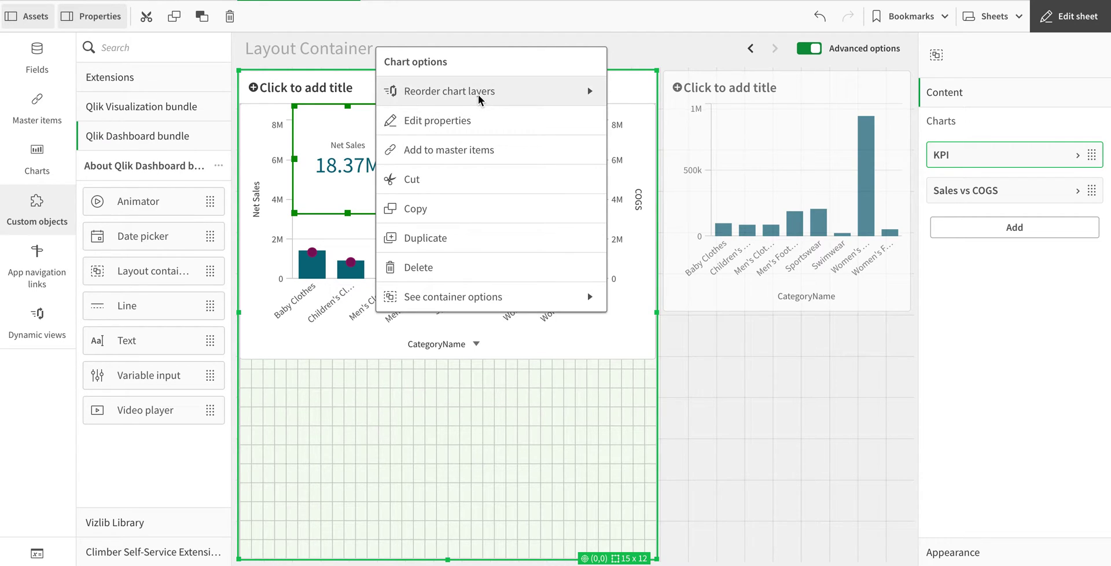
{"action": "left_click", "coordinate": [478, 95]}
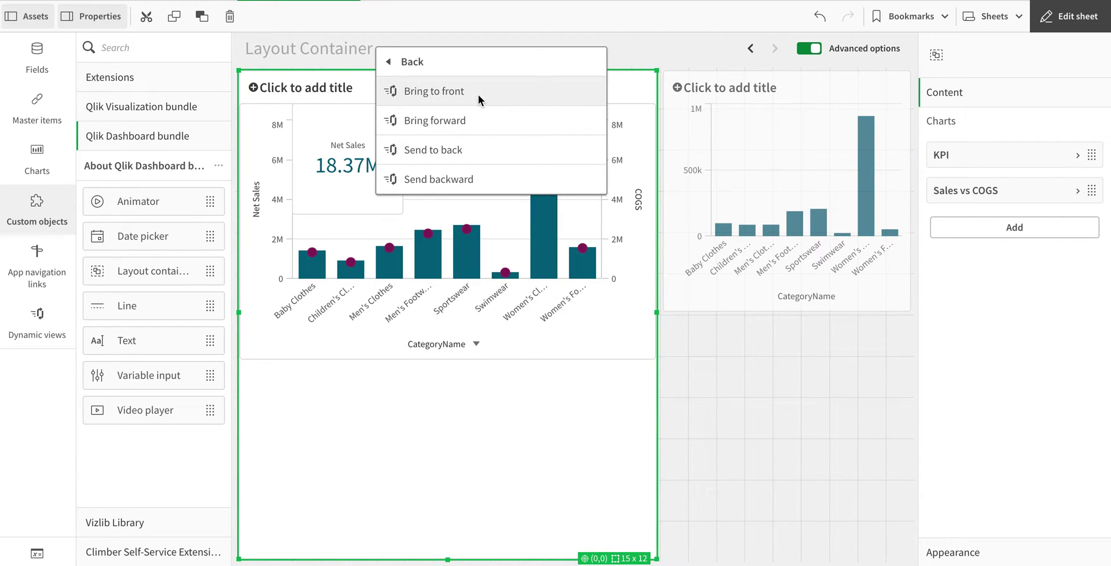
{"action": "left_click", "coordinate": [471, 149]}
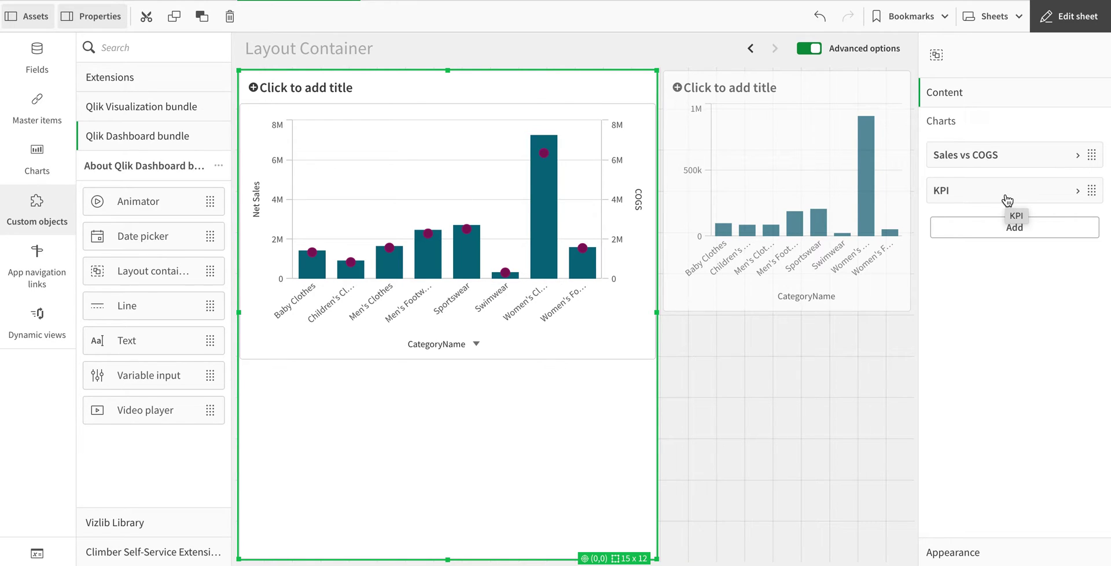
{"action": "left_click_drag", "start_coordinate": [1008, 201], "coordinate": [995, 156]}
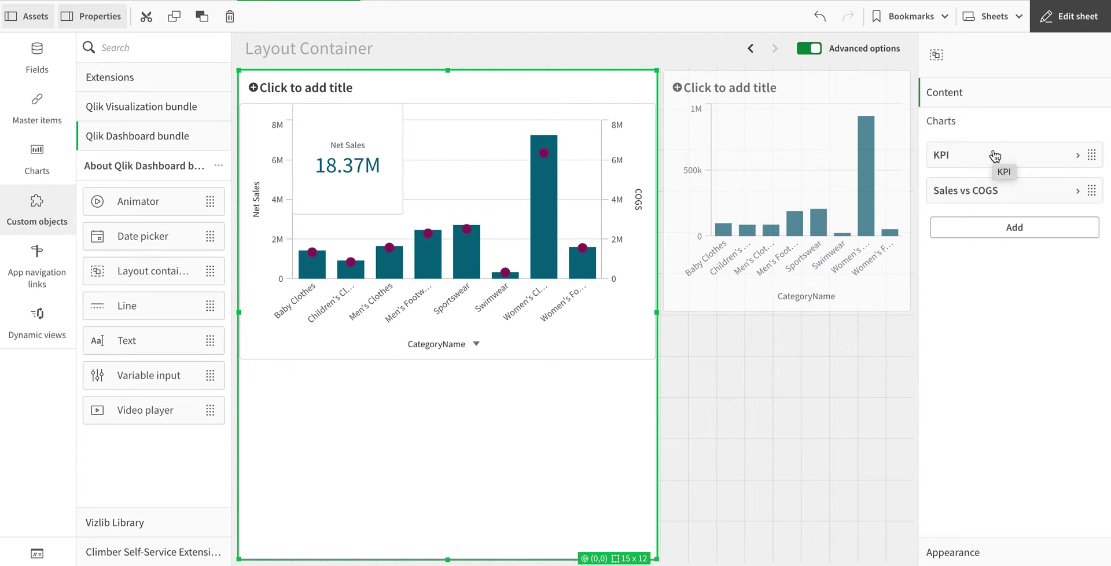
Duplicate the Net Sales KPI within the layout container.
{"action": "right_click", "coordinate": [995, 156]}
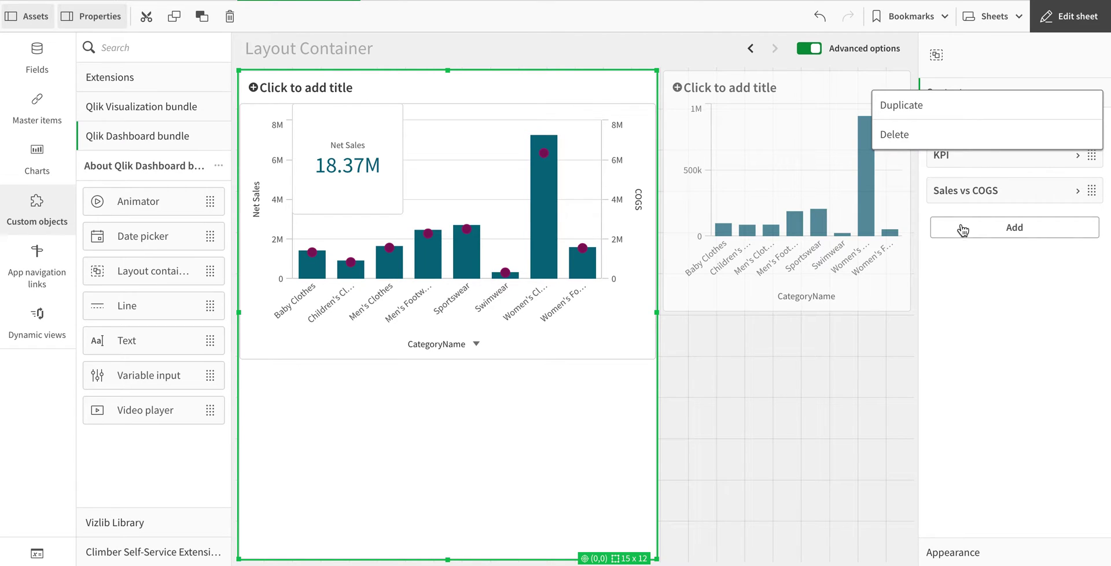
{"action": "left_click", "coordinate": [954, 105]}
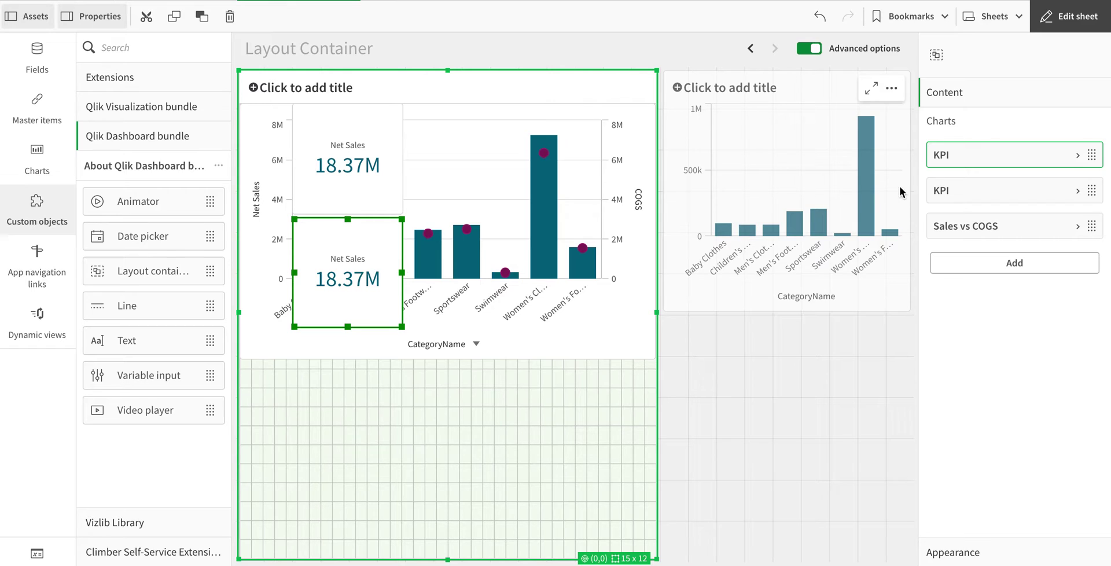
Replace the Net Sales measure of the duplicated lower KPI with the COGS measure.
{"action": "left_click", "coordinate": [936, 191]}
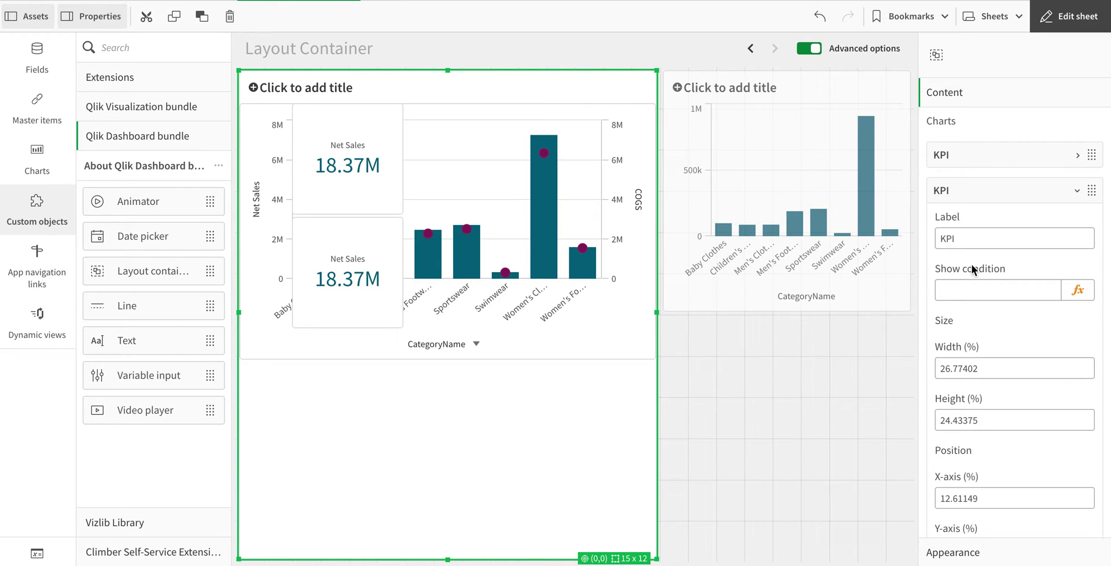
{"action": "scroll", "coordinate": [980, 293], "scroll_direction": "down", "scroll_amount": 3}
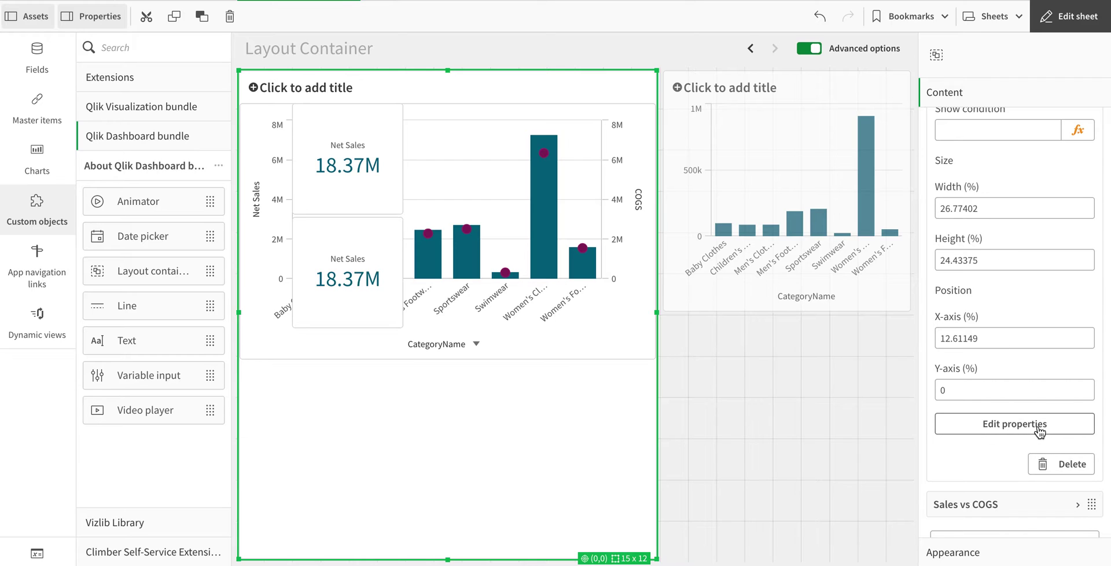
{"action": "right_click", "coordinate": [336, 286]}
{"action": "left_click", "coordinate": [387, 222]}
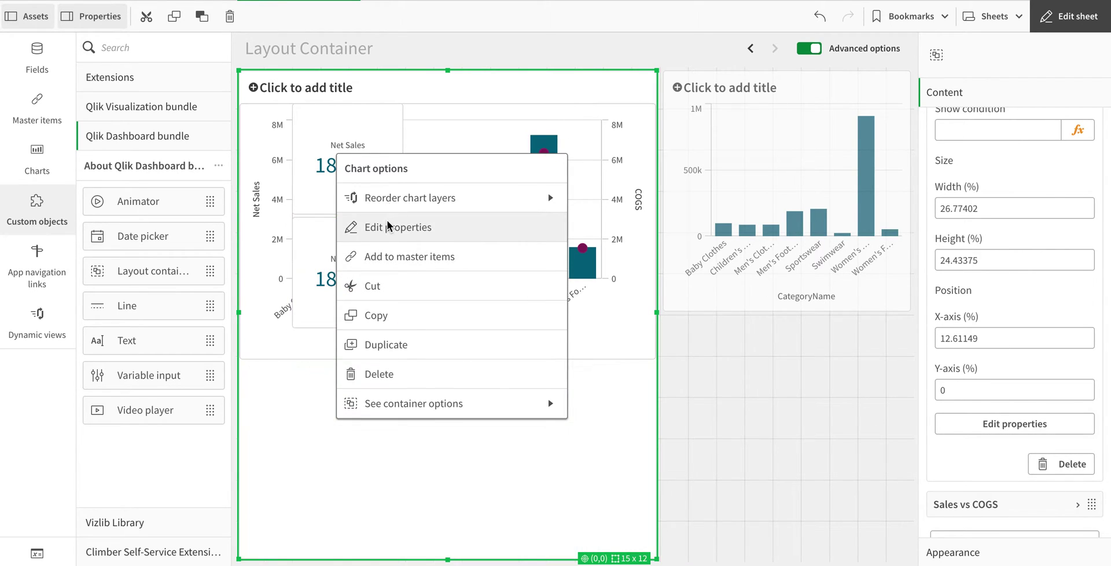
{"action": "left_click", "coordinate": [1001, 121]}
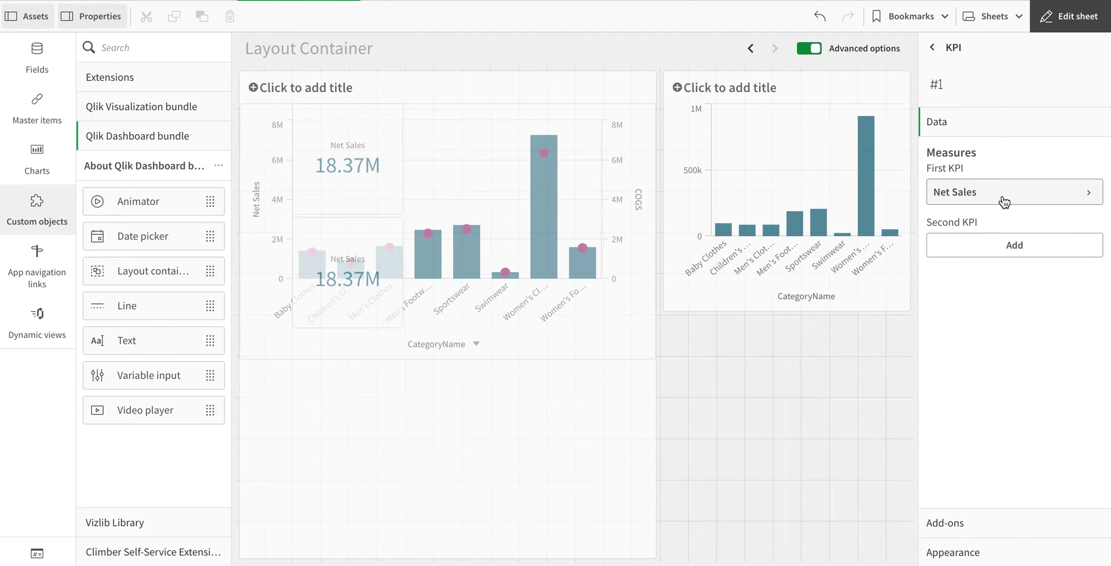
{"action": "left_click", "coordinate": [1004, 202]}
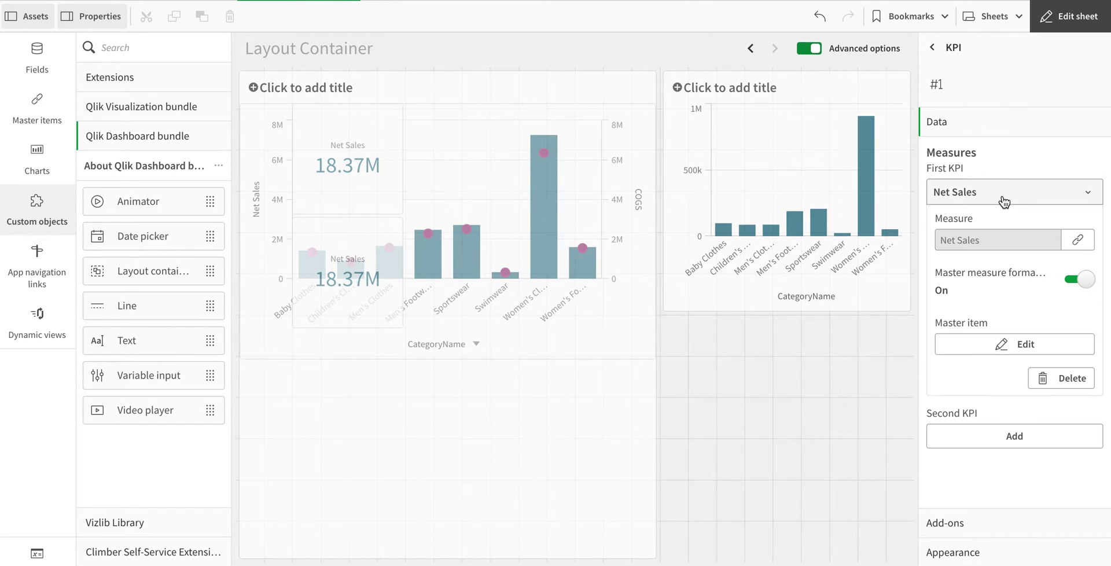
{"action": "right_click", "coordinate": [1035, 198]}
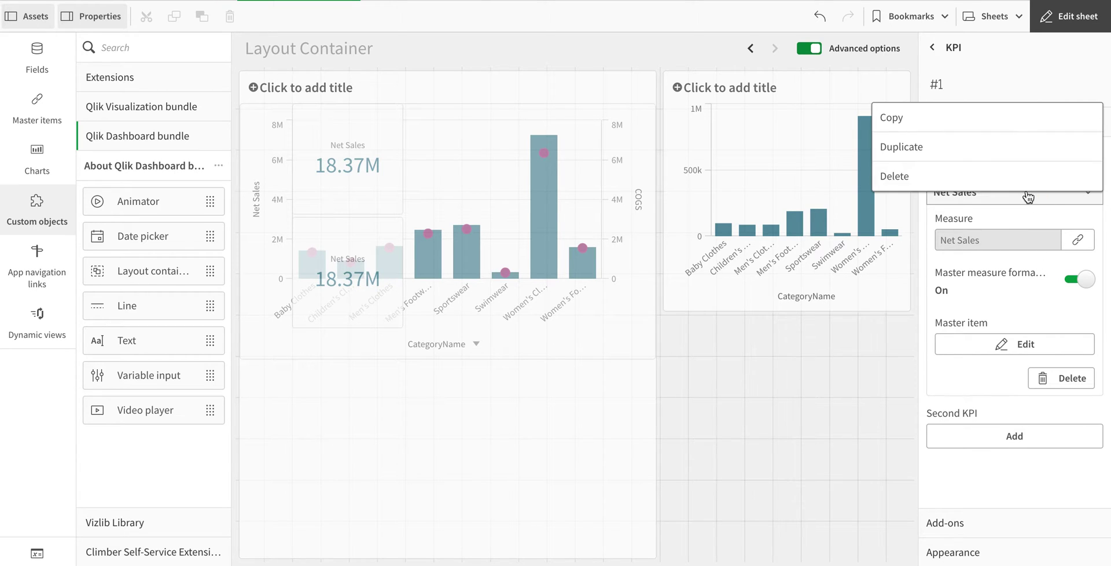
{"action": "left_click", "coordinate": [1006, 175]}
{"action": "left_click", "coordinate": [1009, 203]}
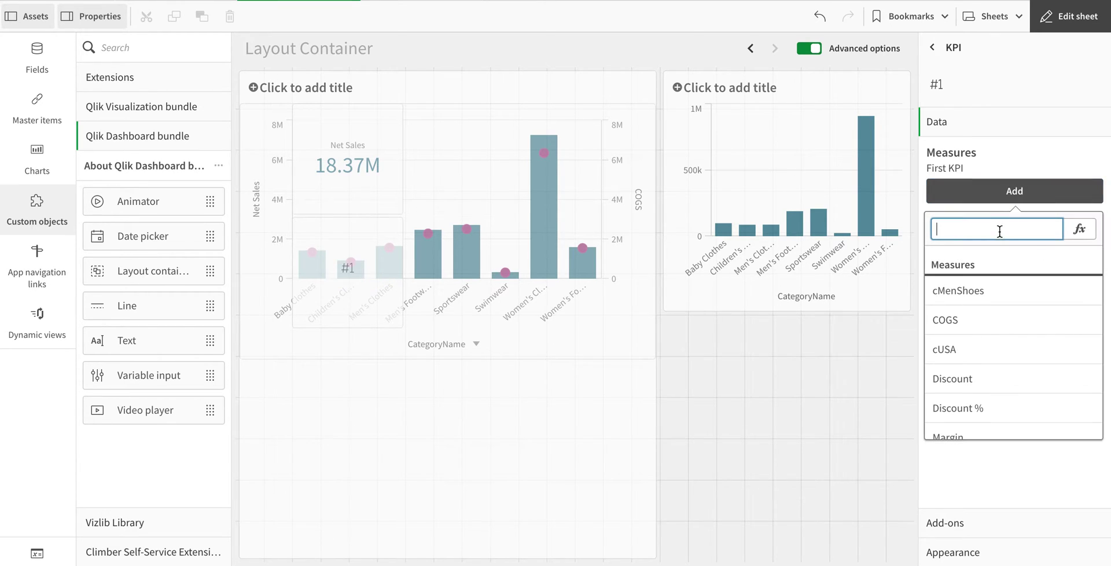
{"action": "left_click", "coordinate": [991, 325]}
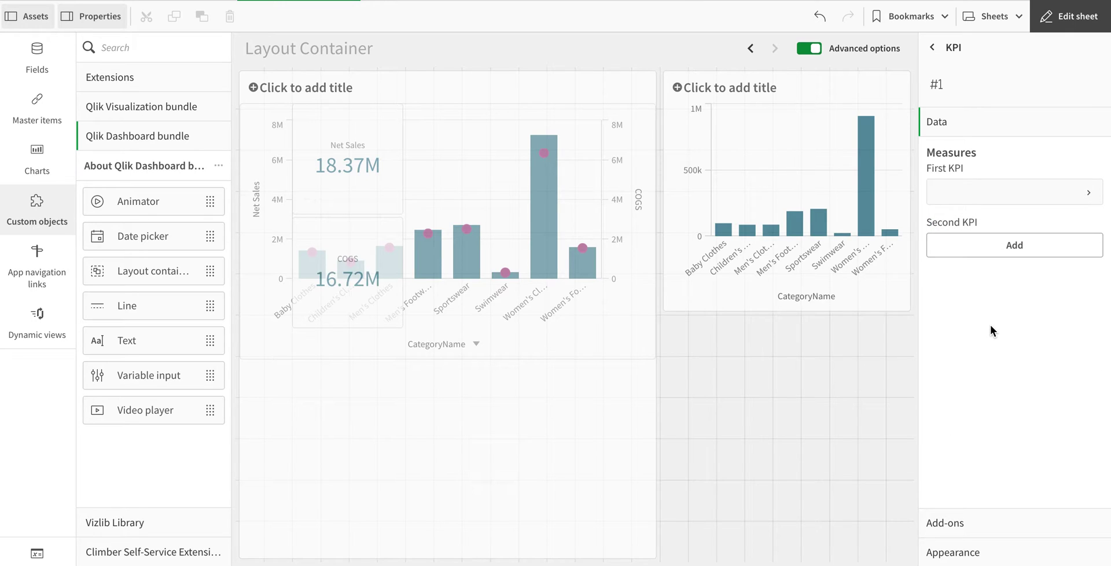
{"action": "left_click", "coordinate": [1013, 199]}
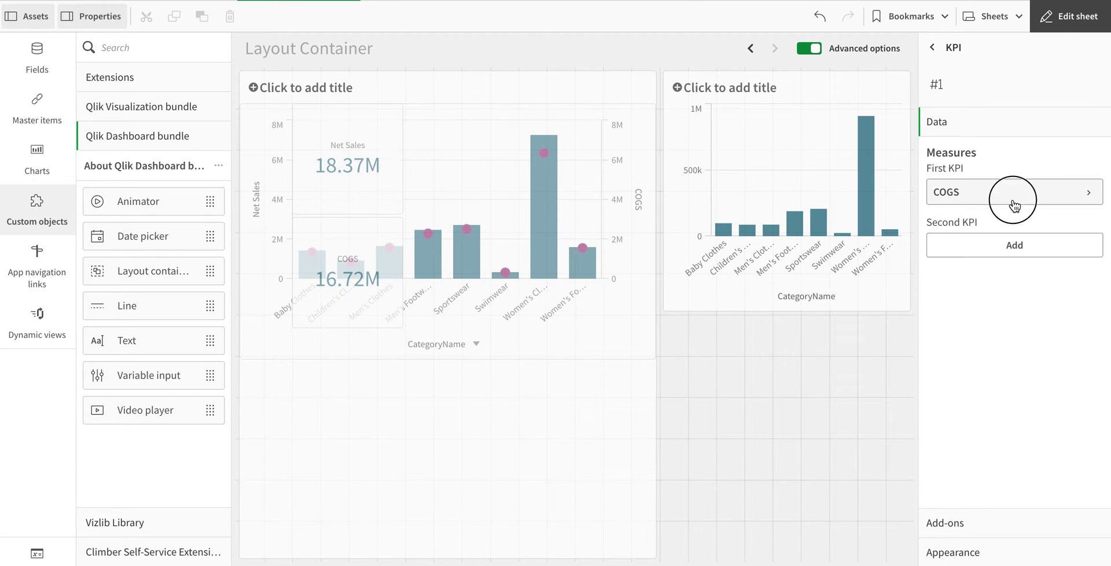
{"action": "left_click", "coordinate": [1057, 345]}
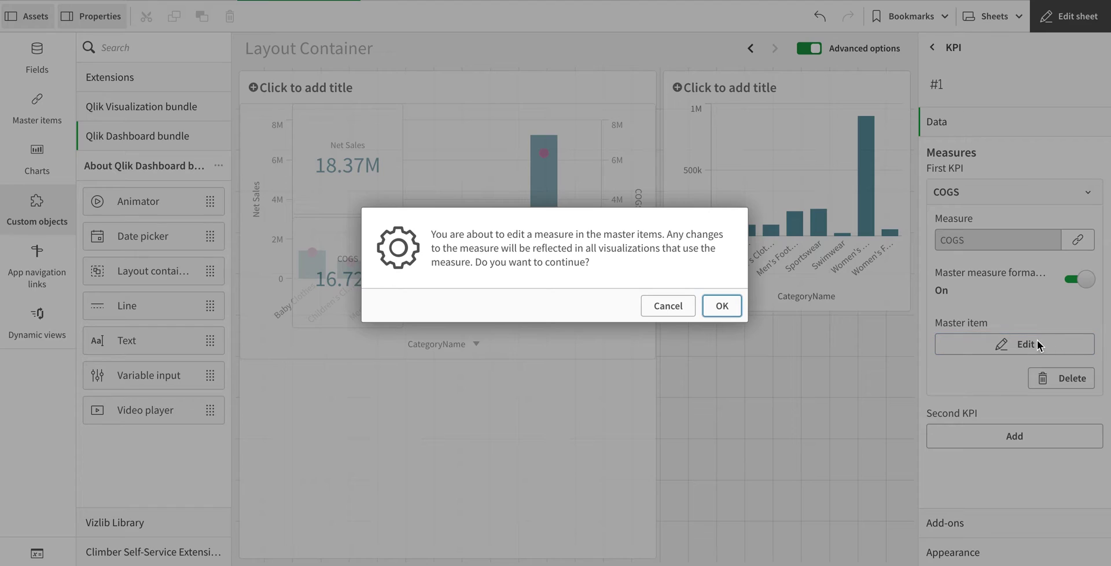
{"action": "left_click", "coordinate": [669, 311]}
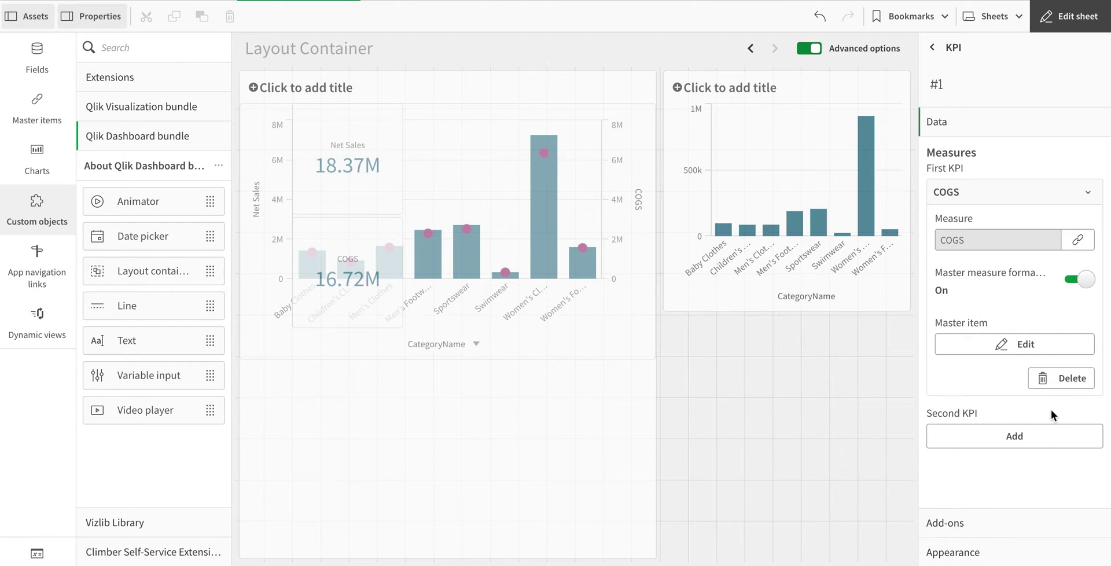
Turn off library colors for the COGS KPI and set its color to dark purple.
{"action": "left_click", "coordinate": [1020, 556]}
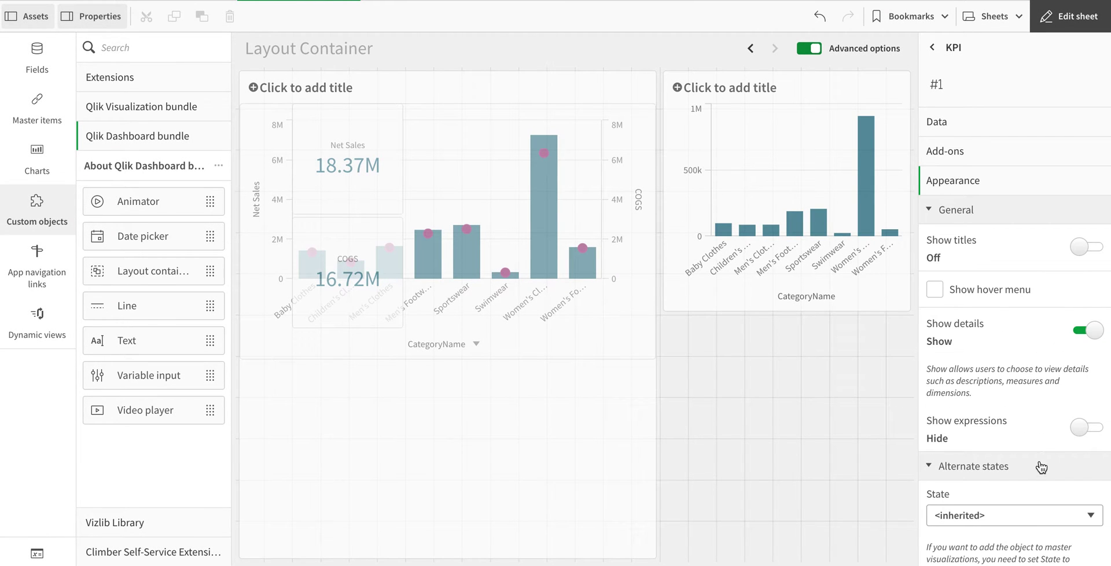
{"action": "scroll", "coordinate": [1033, 474], "scroll_direction": "down", "scroll_amount": 5}
{"action": "left_click", "coordinate": [1088, 463]}
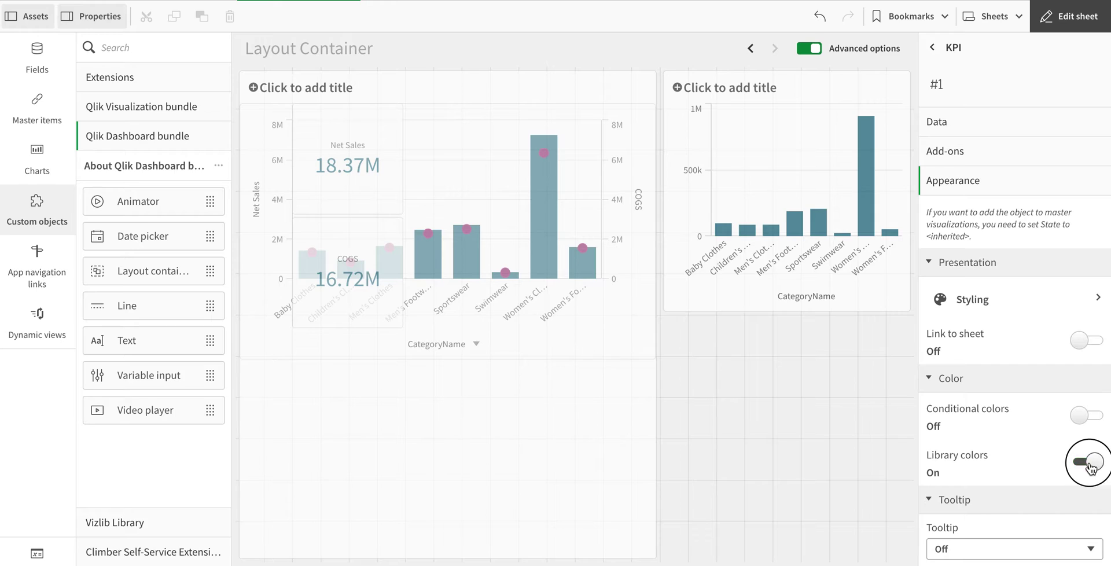
{"action": "scroll", "coordinate": [1086, 475], "scroll_direction": "down", "scroll_amount": 1}
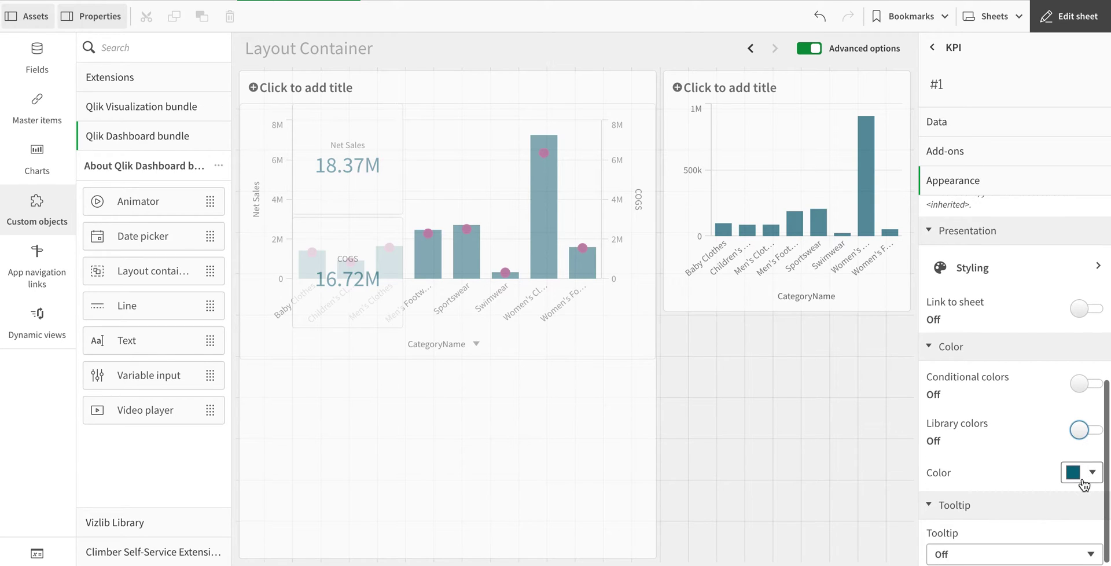
{"action": "left_click", "coordinate": [1080, 470]}
{"action": "left_click", "coordinate": [968, 439]}
{"action": "left_click", "coordinate": [984, 481]}
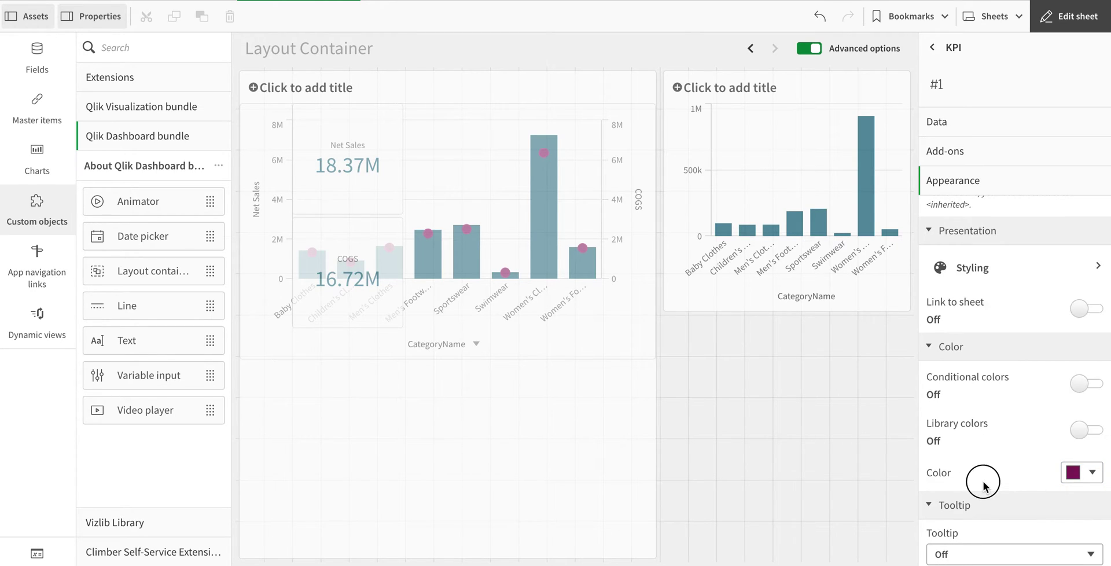
Move the COGS KPI over the chart's upper plot area, directly to the right of the Net Sales KPI.
{"action": "left_click", "coordinate": [375, 249]}
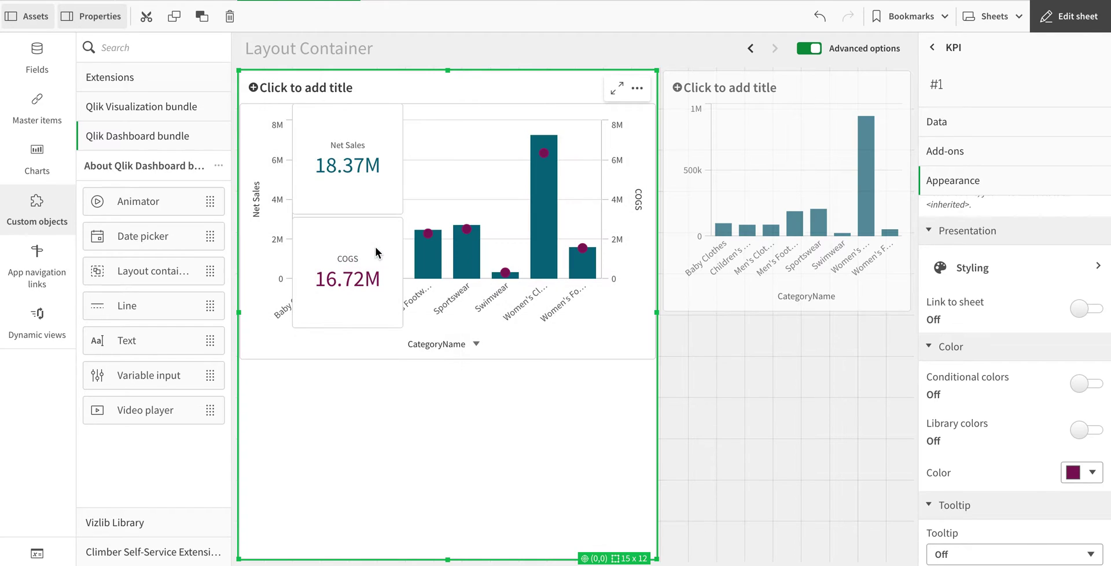
{"action": "left_click_drag", "start_coordinate": [374, 245], "coordinate": [486, 136]}
{"action": "left_click", "coordinate": [522, 217]}
{"action": "left_click", "coordinate": [476, 206]}
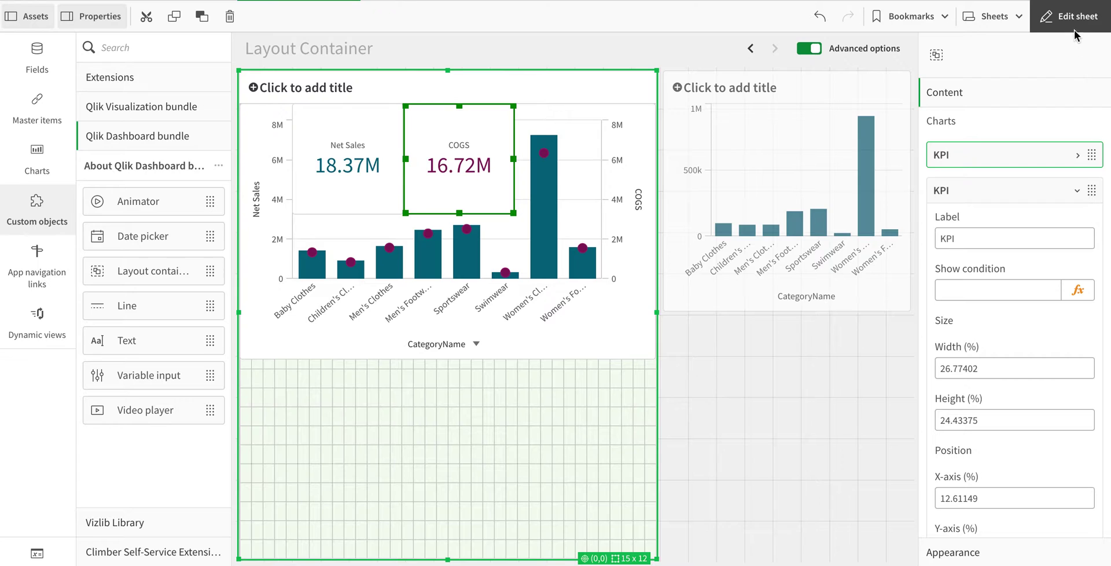
Edit the Sales vs COGS master visualization to set its legend display to Auto, and finish editing it.
{"action": "left_click", "coordinate": [577, 163]}
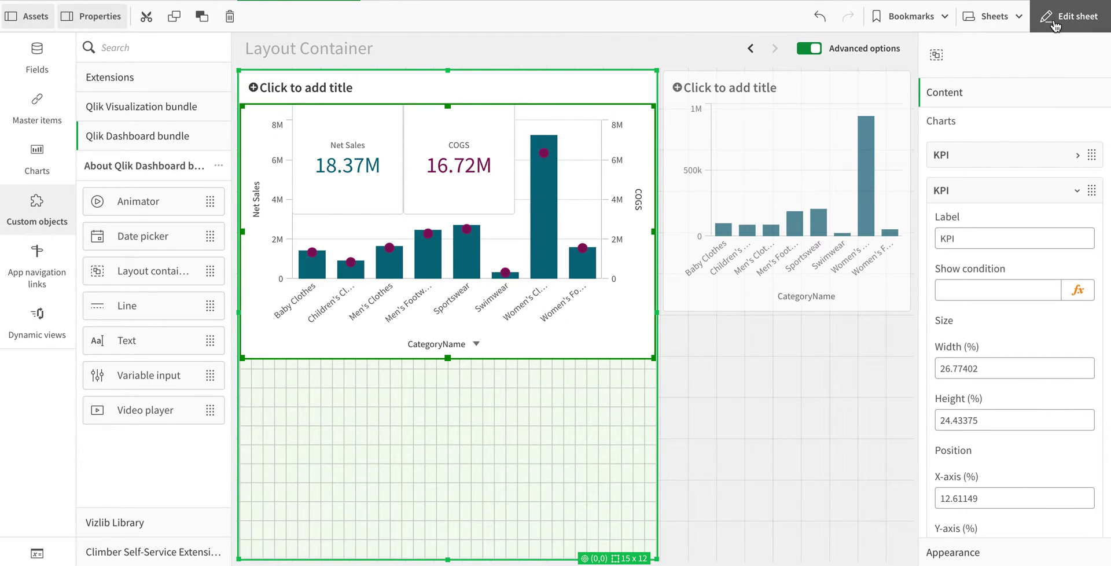
{"action": "left_click", "coordinate": [988, 194]}
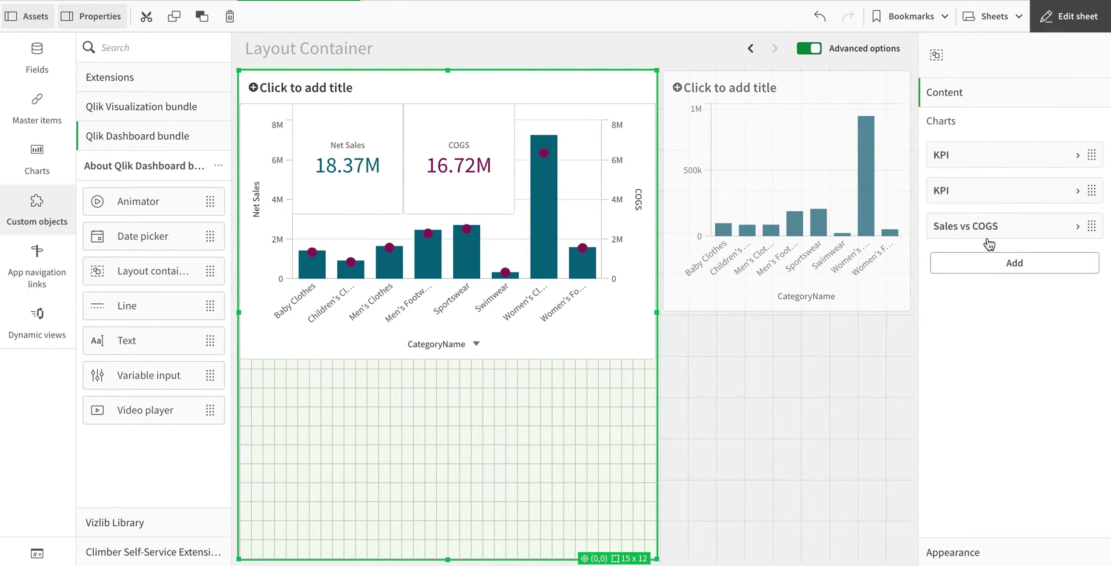
{"action": "left_click", "coordinate": [989, 234]}
{"action": "scroll", "coordinate": [1012, 441], "scroll_direction": "down", "scroll_amount": 3}
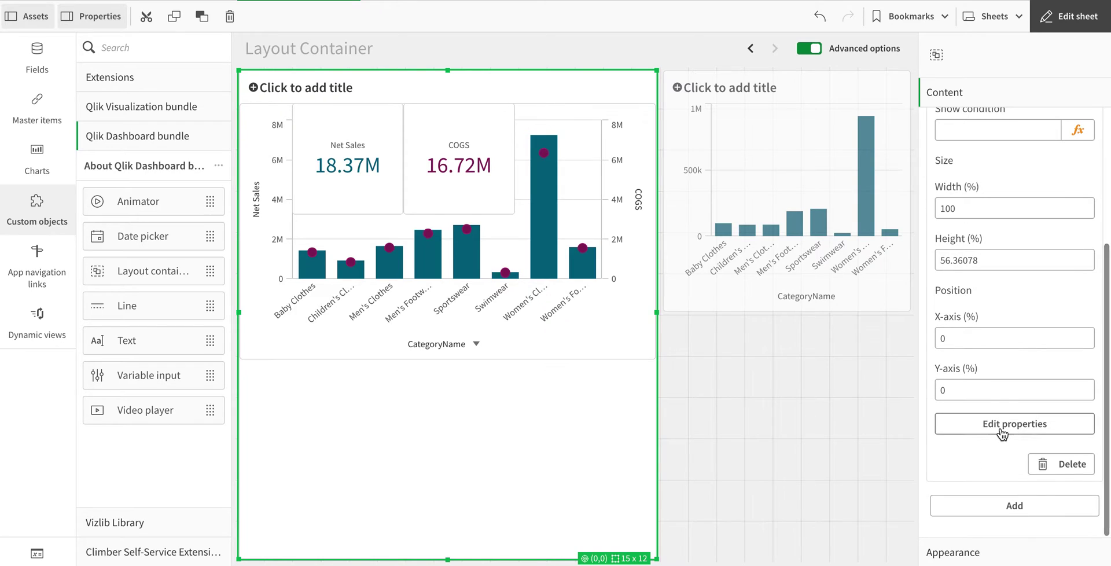
{"action": "left_click", "coordinate": [949, 425]}
{"action": "left_click", "coordinate": [1021, 371]}
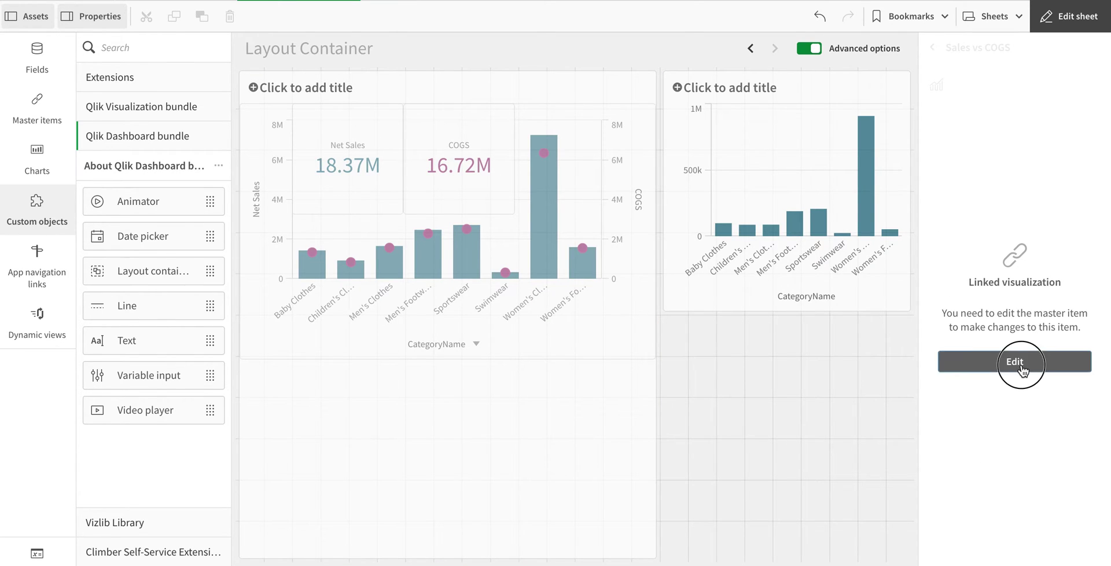
{"action": "left_click", "coordinate": [722, 306]}
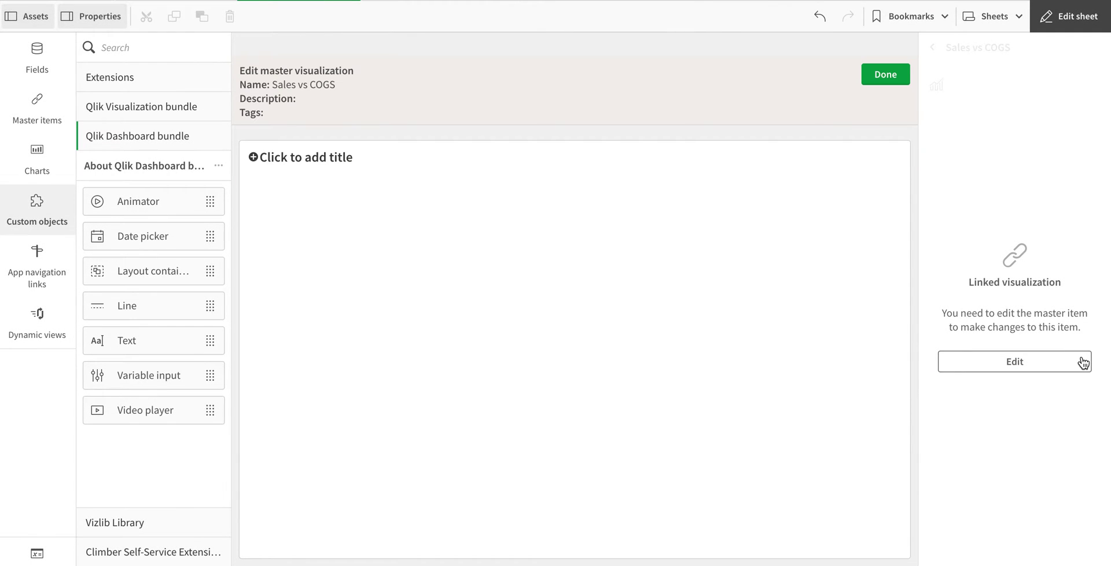
{"action": "scroll", "coordinate": [1032, 431], "scroll_direction": "down", "scroll_amount": 4}
{"action": "left_click", "coordinate": [1086, 430]}
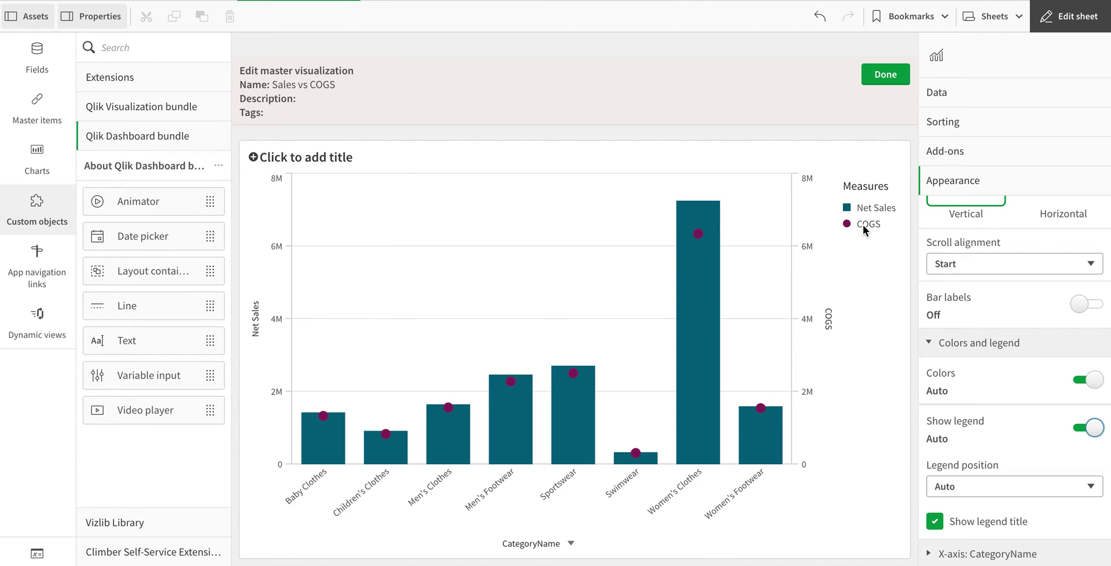
{"action": "left_click", "coordinate": [897, 76]}
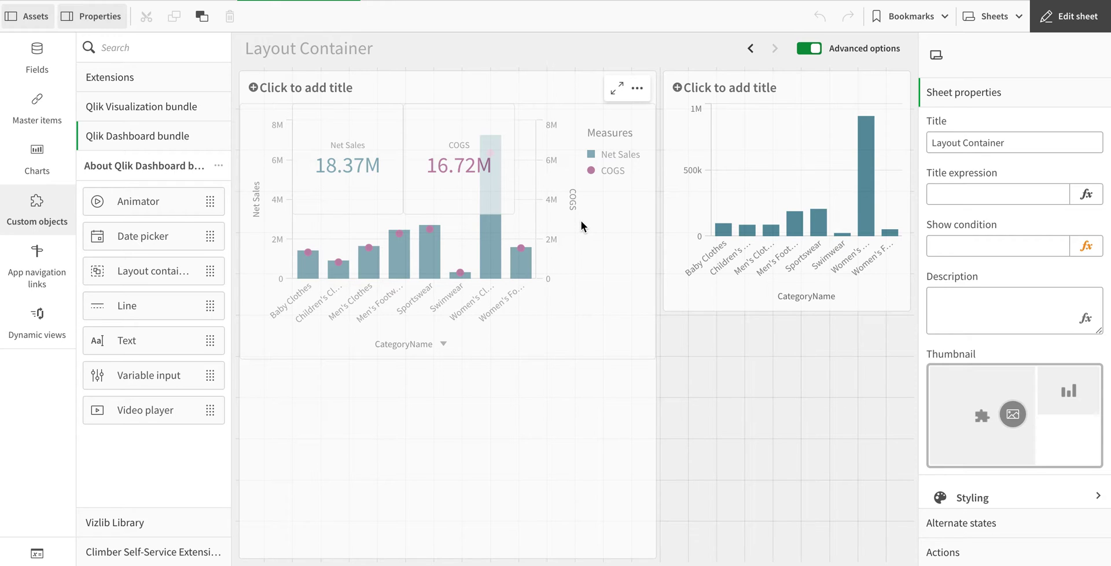
Exit sheet editing to view the layout container as a finished sheet.
{"action": "left_click", "coordinate": [640, 330]}
{"action": "left_click", "coordinate": [721, 379]}
{"action": "left_click", "coordinate": [630, 328]}
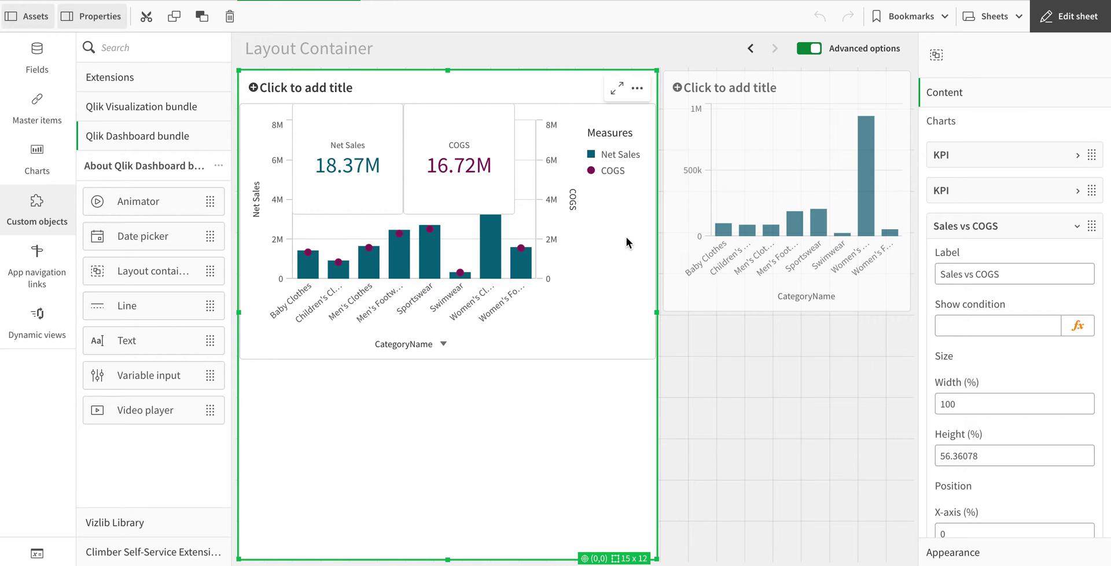
{"action": "left_click", "coordinate": [1070, 17]}
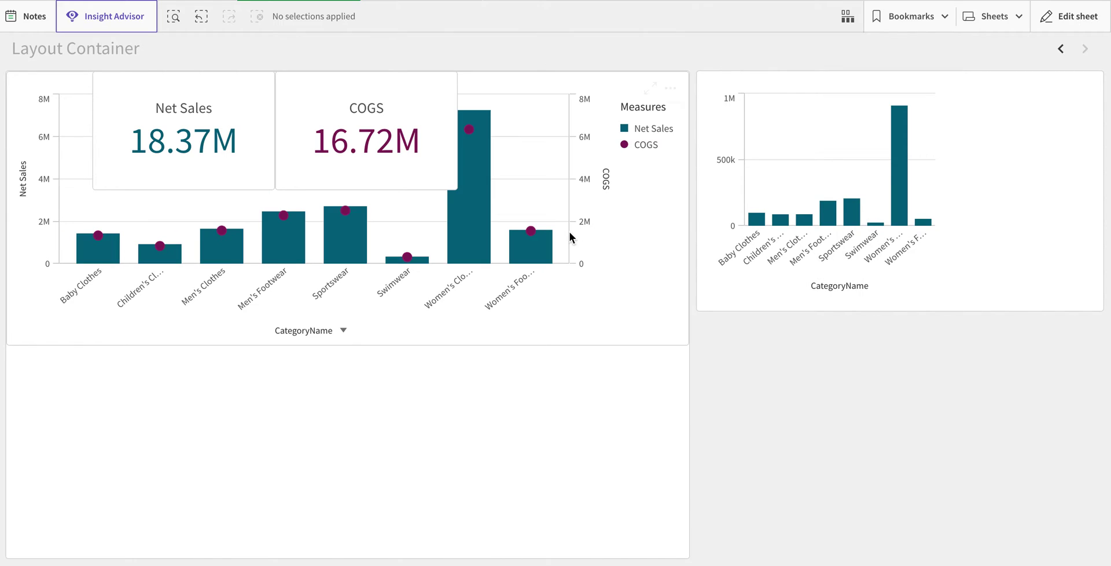
Edit the Sales vs COGS master visualization to turn off its legend, finish editing it, and exit sheet editing.
{"action": "left_click", "coordinate": [1092, 28]}
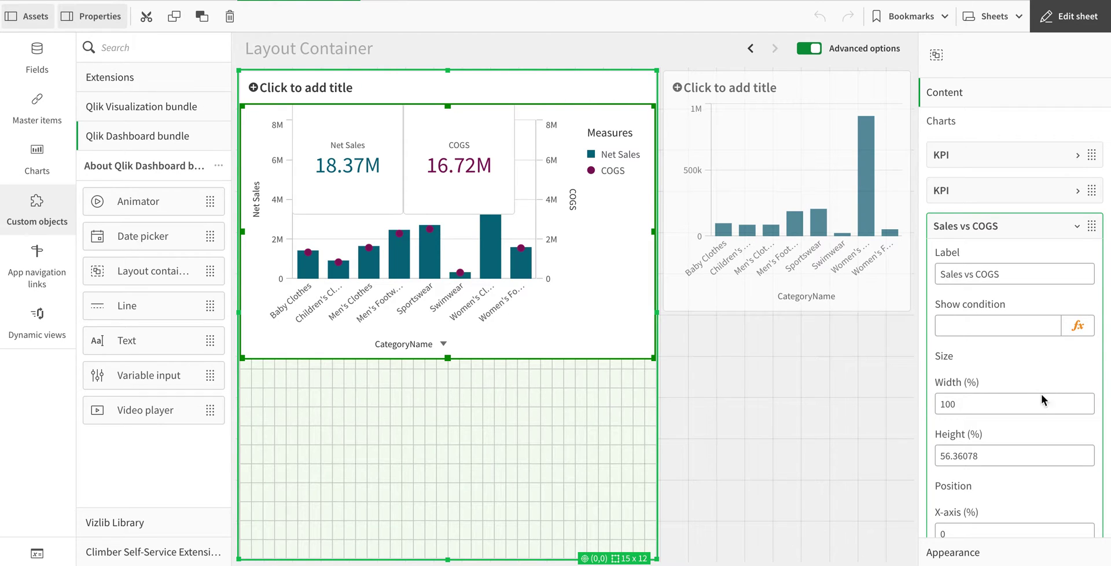
{"action": "scroll", "coordinate": [1041, 396], "scroll_direction": "down", "scroll_amount": 5}
{"action": "left_click", "coordinate": [1024, 476]}
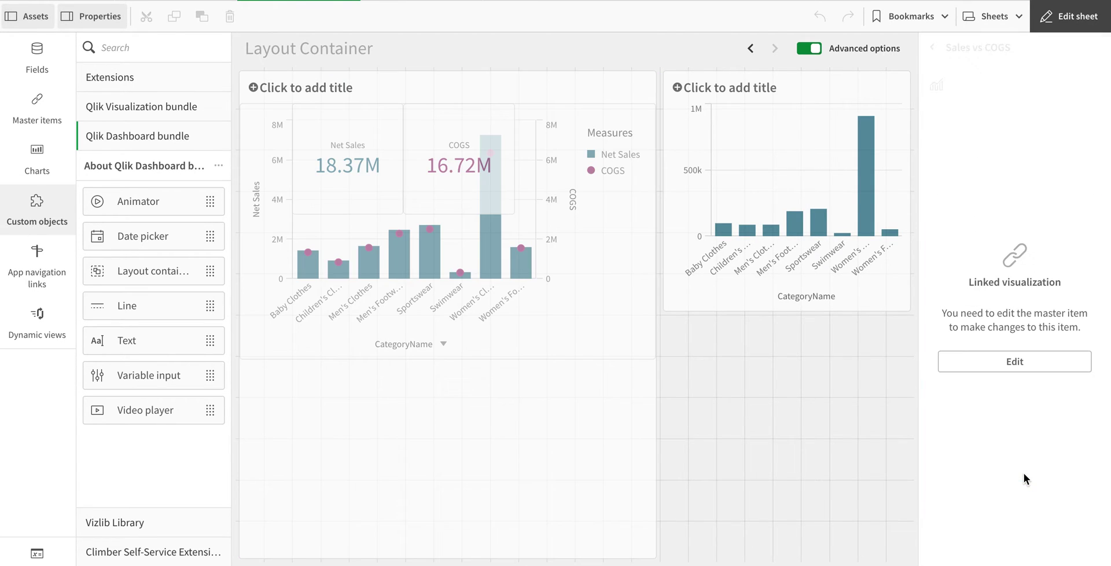
{"action": "left_click", "coordinate": [1017, 360]}
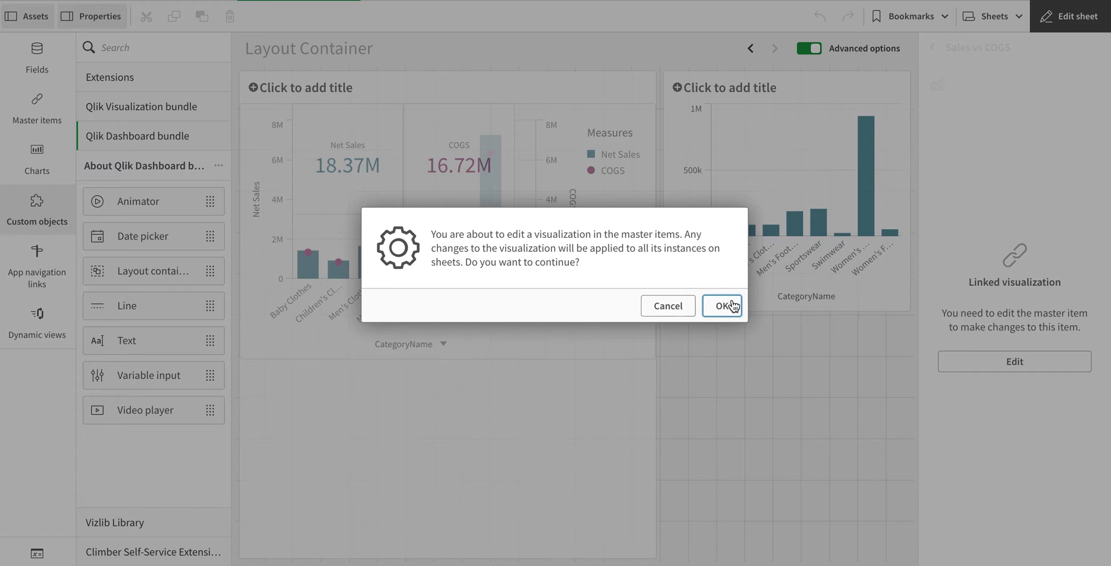
{"action": "left_click", "coordinate": [732, 305]}
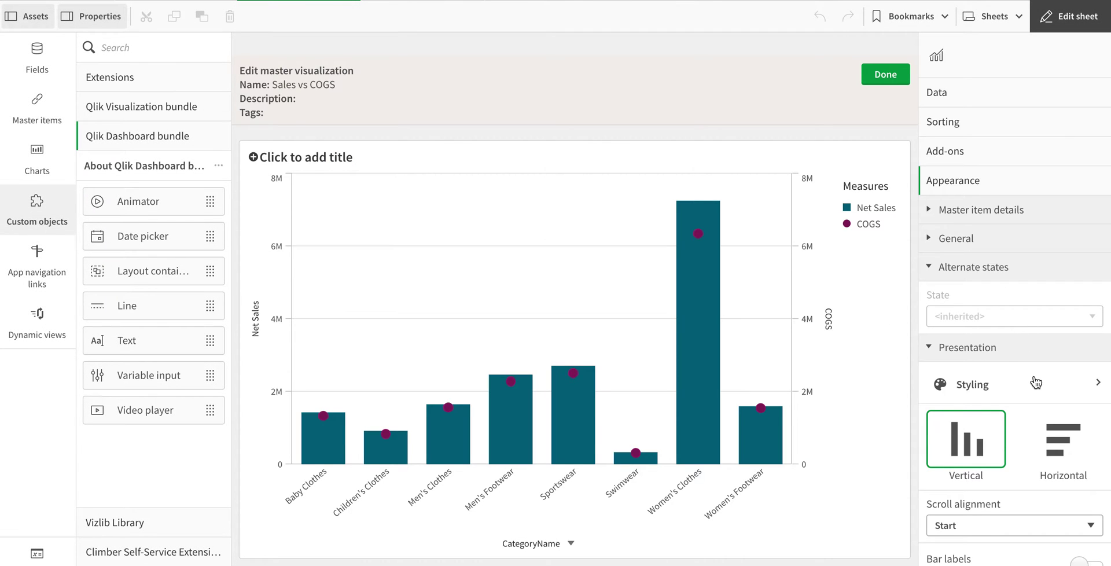
{"action": "scroll", "coordinate": [1036, 382], "scroll_direction": "down", "scroll_amount": 6}
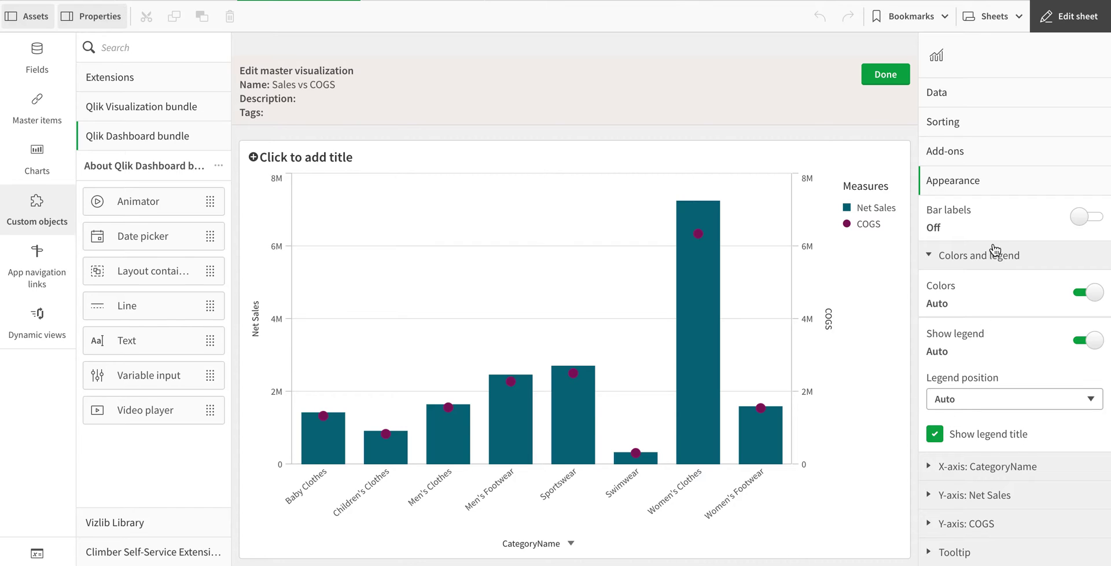
{"action": "left_click", "coordinate": [1094, 341]}
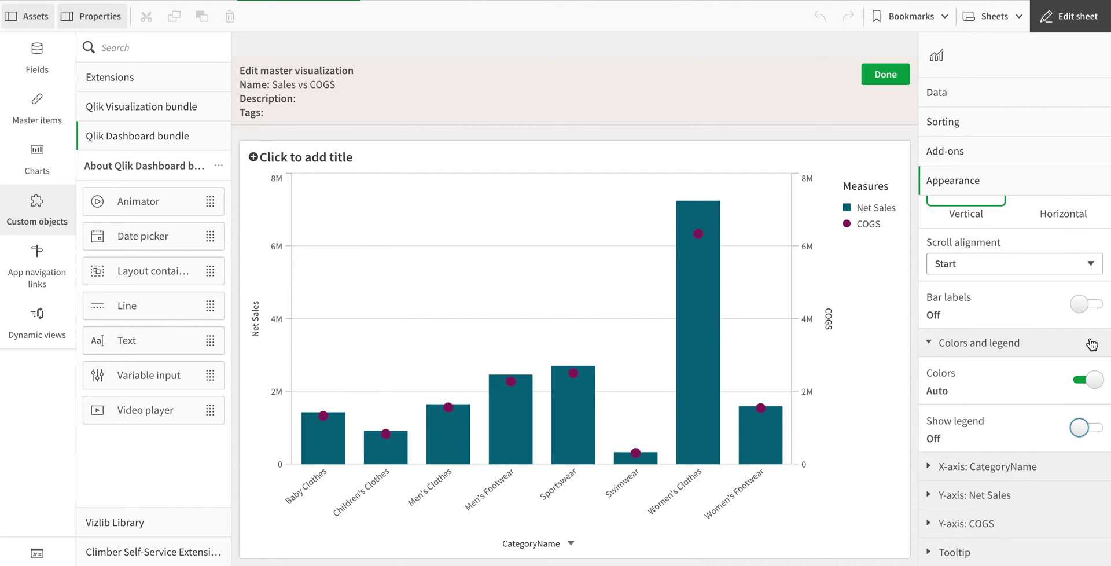
{"action": "left_click", "coordinate": [886, 74]}
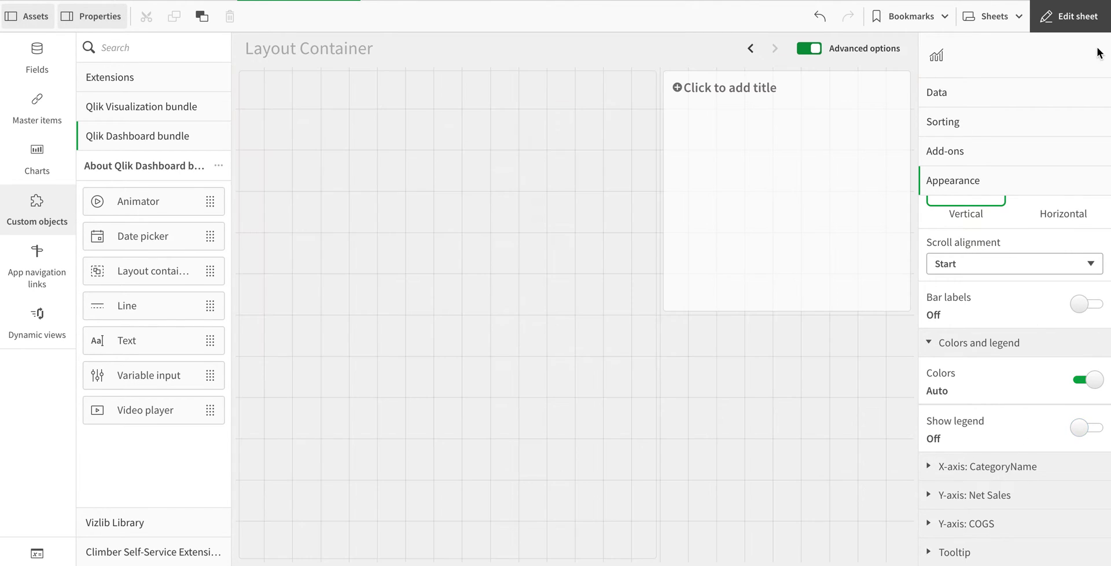
{"action": "left_click", "coordinate": [1069, 17]}
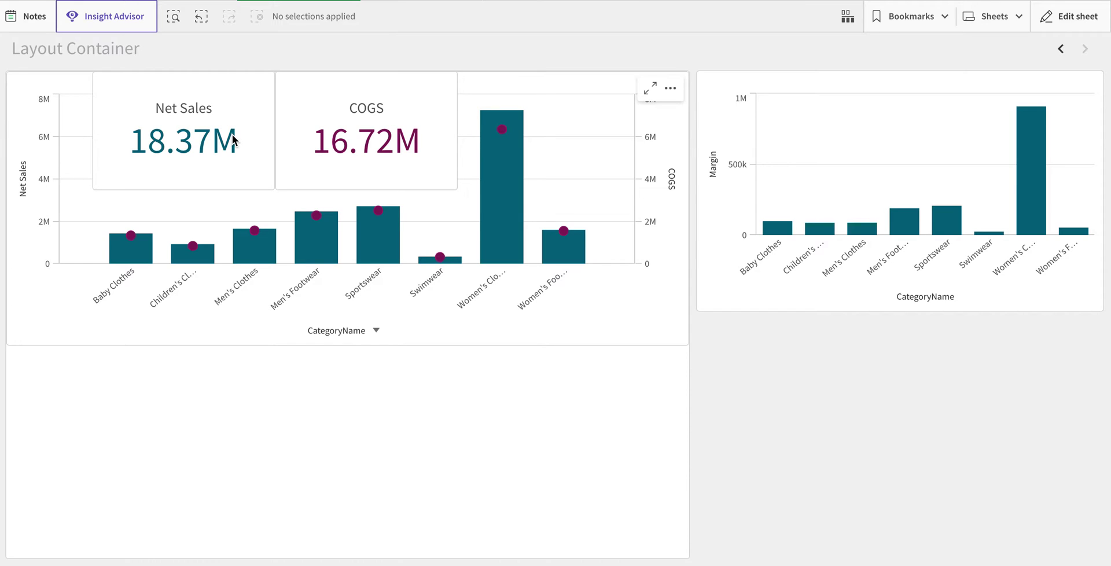
Reopen the sheet for editing and set the COGS KPI's background color to none in its styling.
{"action": "left_click", "coordinate": [1083, 19]}
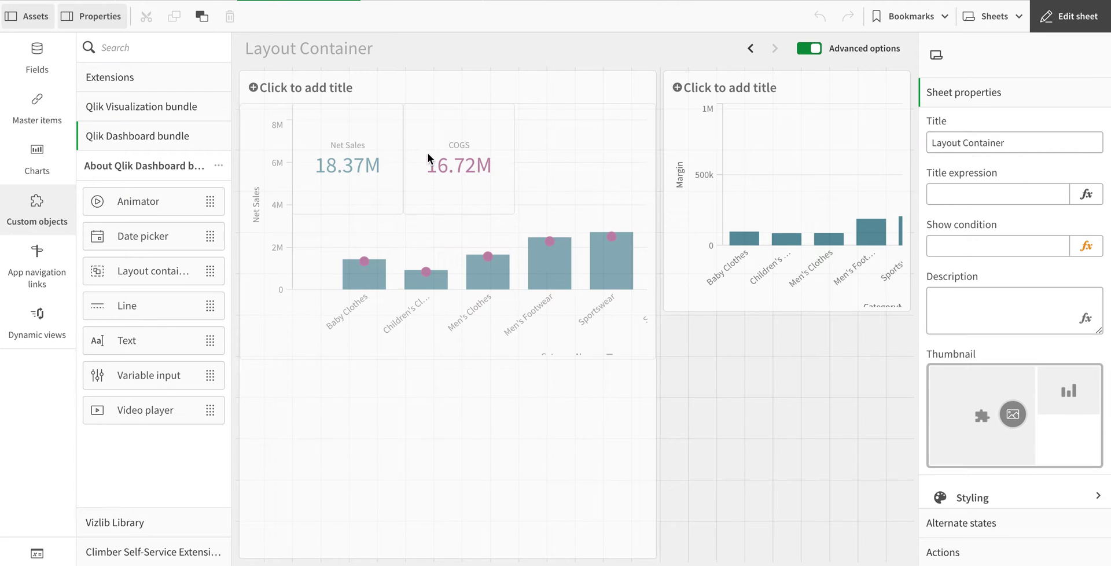
{"action": "left_click", "coordinate": [418, 156]}
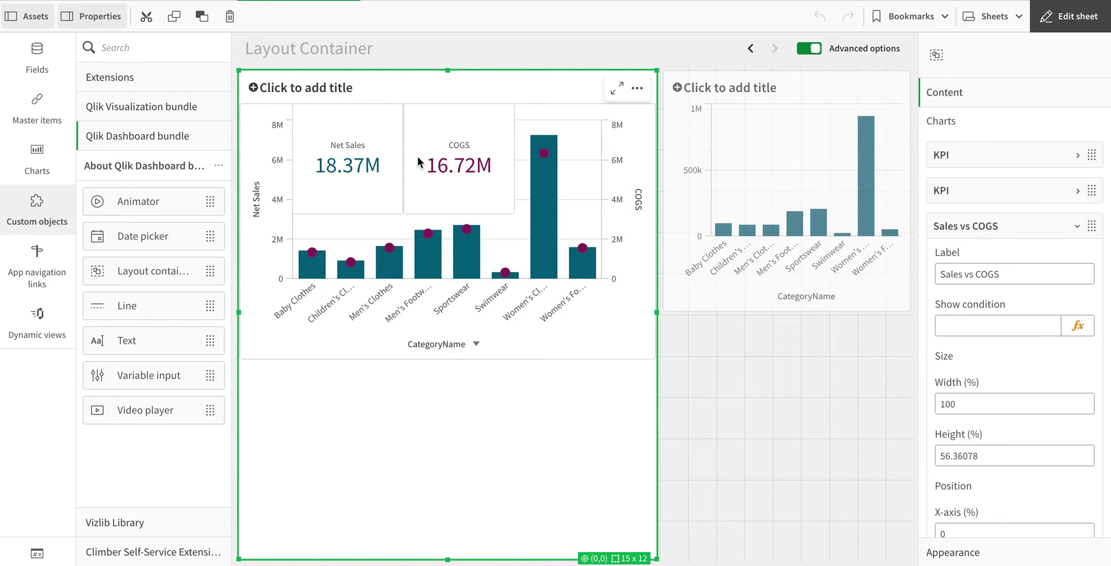
{"action": "left_click", "coordinate": [390, 160]}
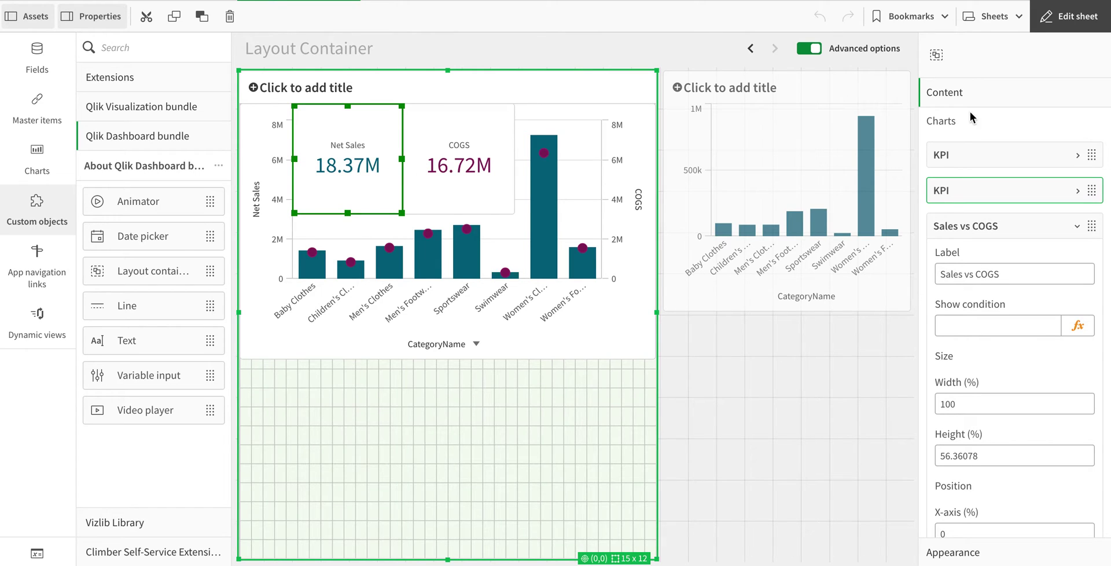
{"action": "left_click", "coordinate": [1019, 155]}
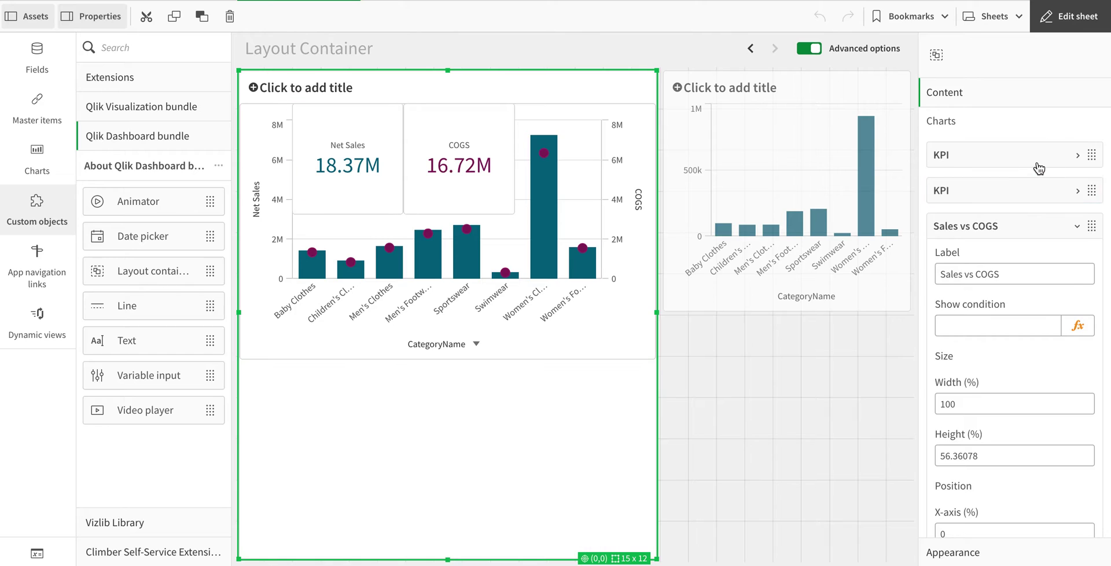
{"action": "scroll", "coordinate": [1007, 329], "scroll_direction": "down", "scroll_amount": 3}
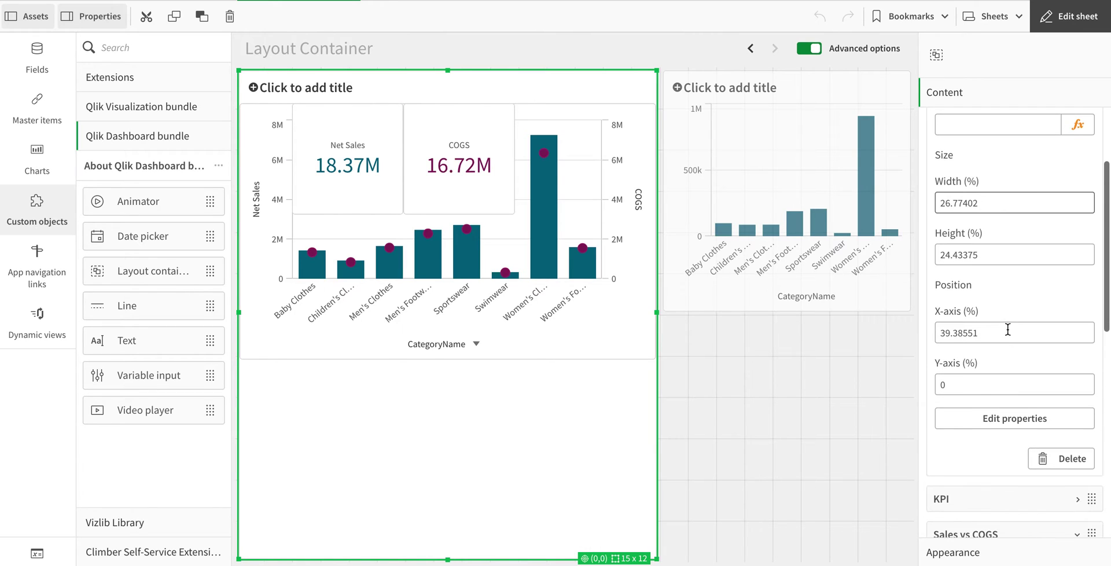
{"action": "left_click", "coordinate": [996, 428]}
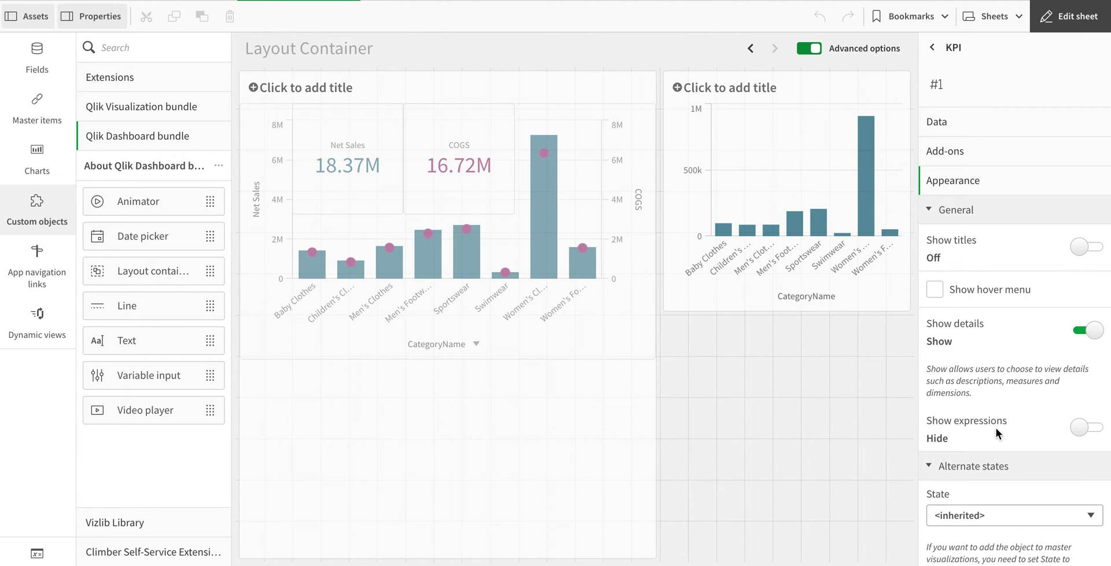
{"action": "scroll", "coordinate": [996, 429], "scroll_direction": "down", "scroll_amount": 2}
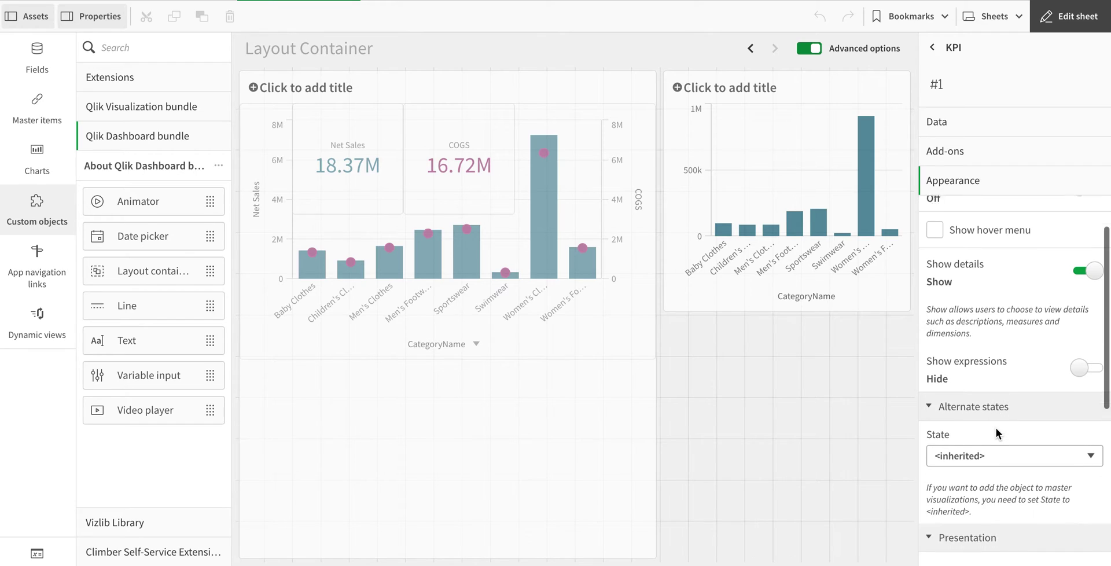
{"action": "scroll", "coordinate": [996, 429], "scroll_direction": "down", "scroll_amount": 2}
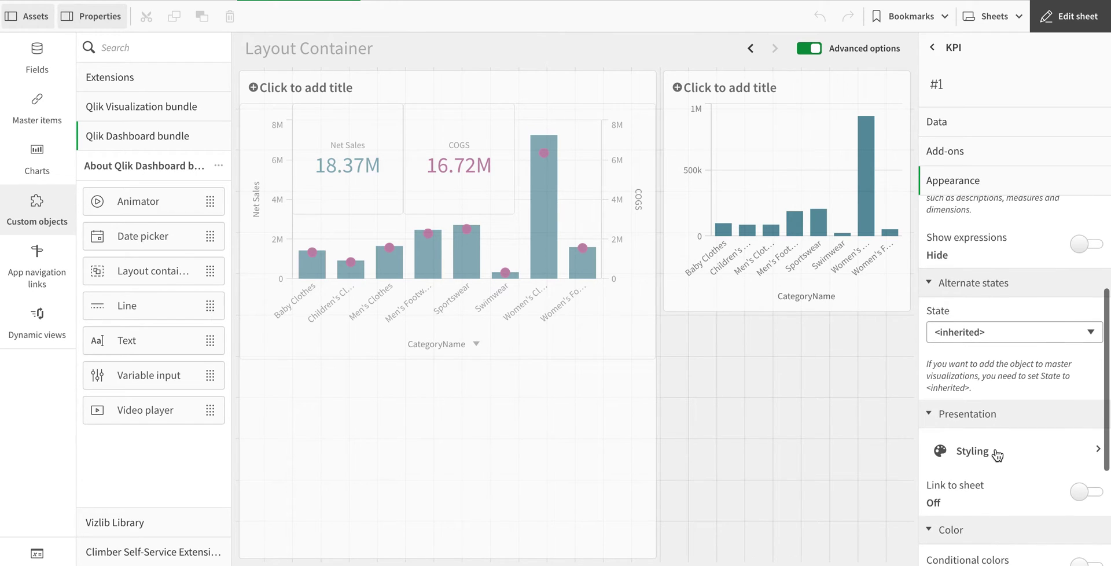
{"action": "left_click", "coordinate": [1031, 461]}
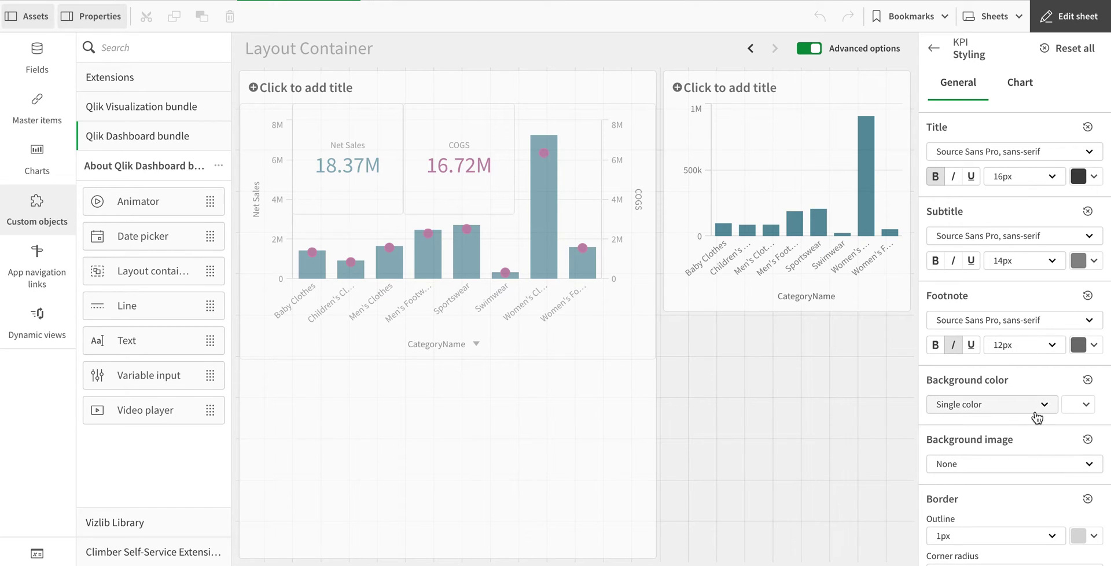
{"action": "left_click", "coordinate": [1074, 406]}
{"action": "left_click", "coordinate": [969, 210]}
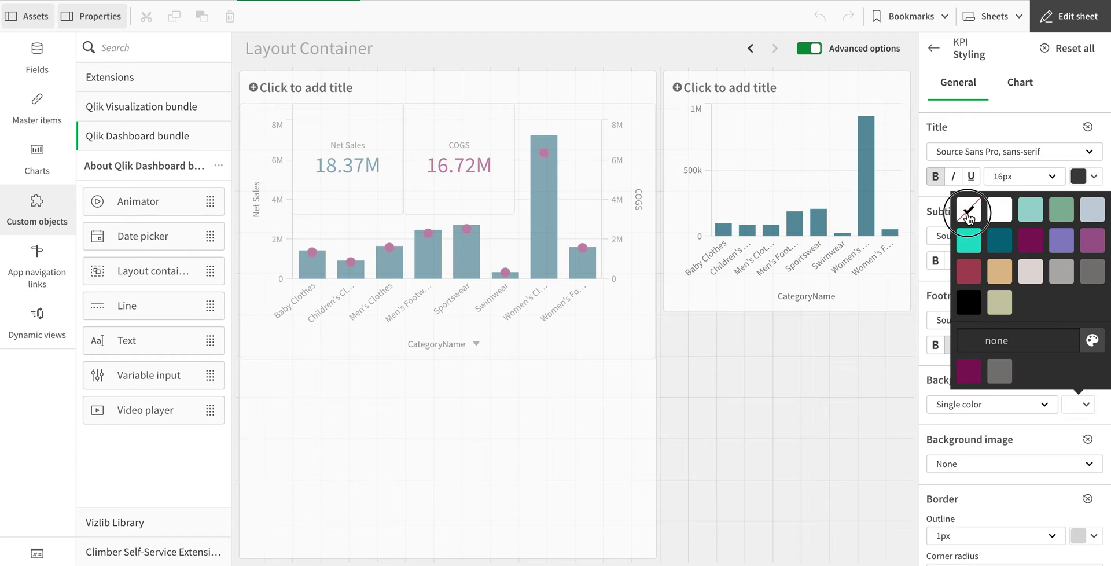
{"action": "left_click", "coordinate": [1002, 428]}
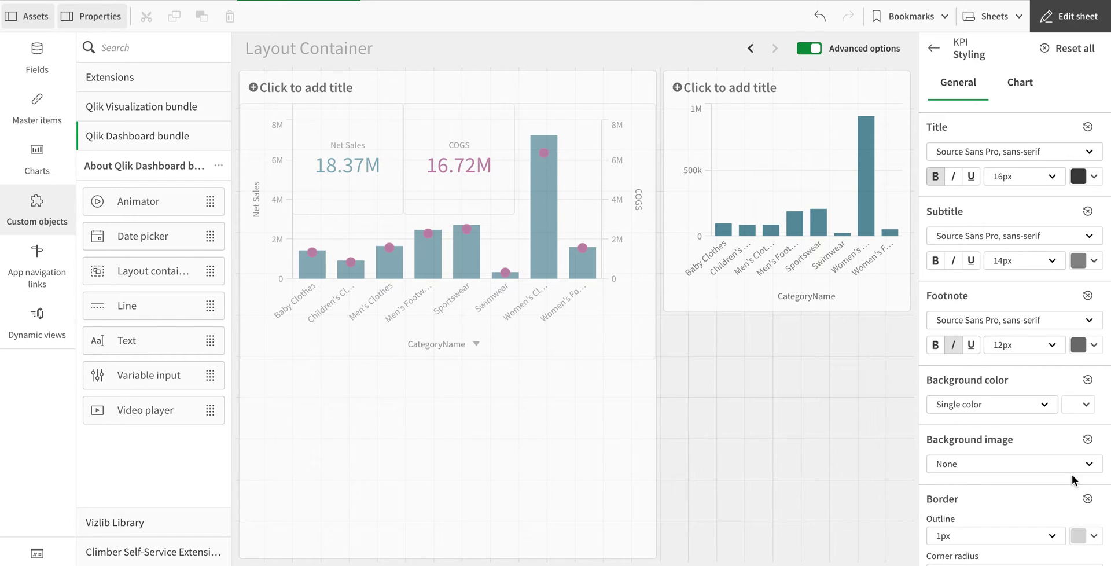
Set the COGS KPI's border outline to 0px and exit sheet editing.
{"action": "left_click", "coordinate": [1007, 537]}
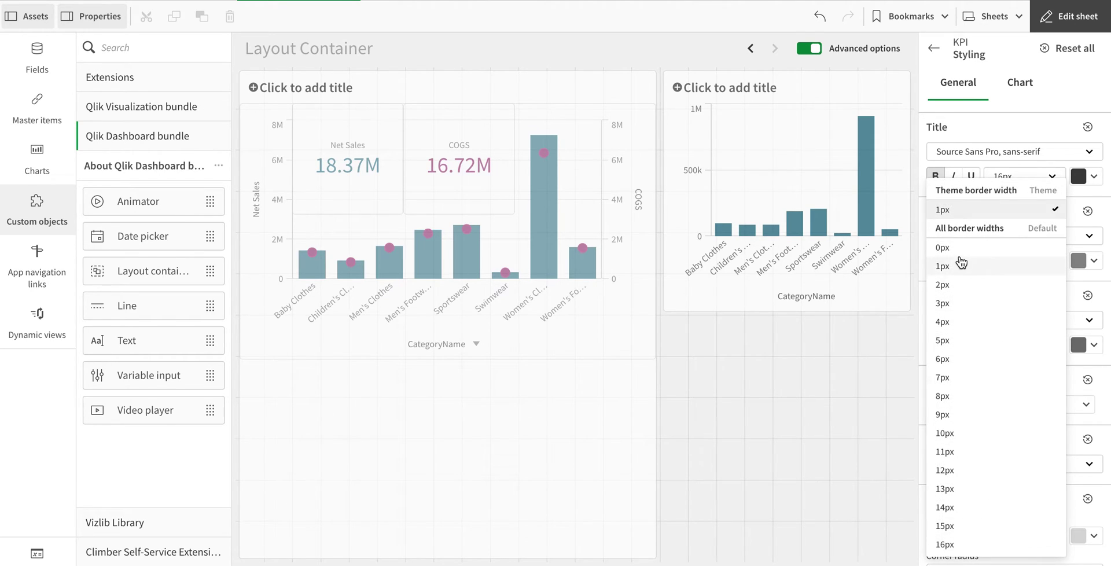
{"action": "left_click", "coordinate": [962, 248]}
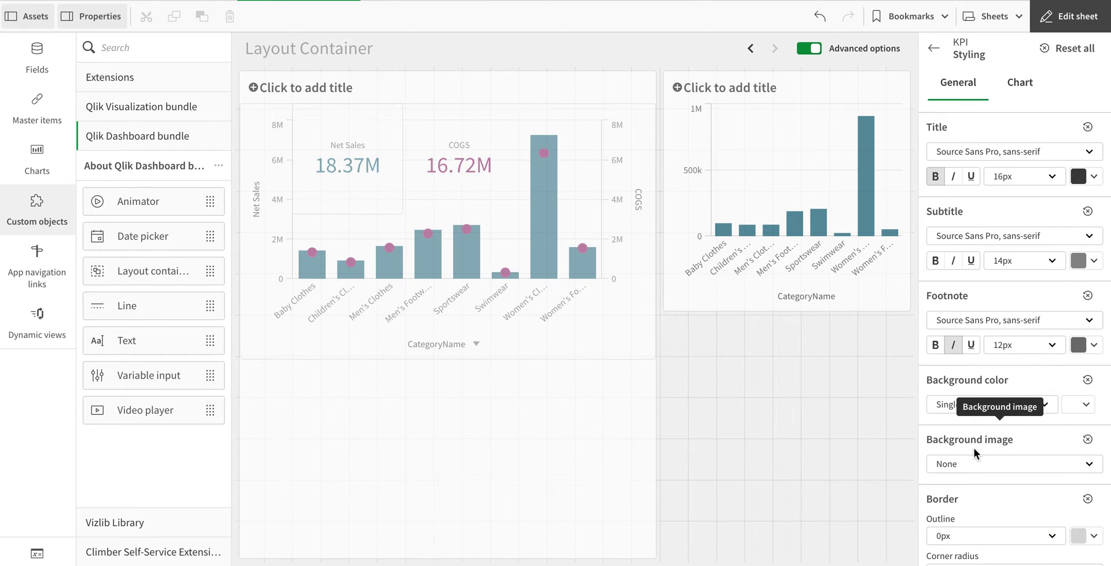
{"action": "left_click", "coordinate": [1054, 24]}
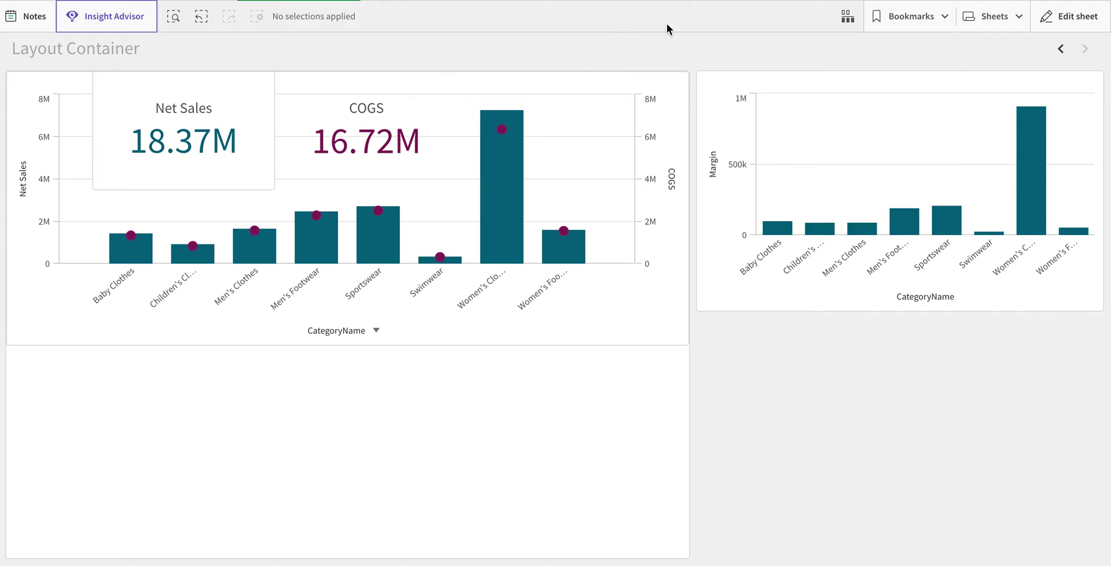
Resume editing the sheet, reopen the COGS KPI's styling, and switch its background color to By expression.
{"action": "left_click", "coordinate": [1069, 22]}
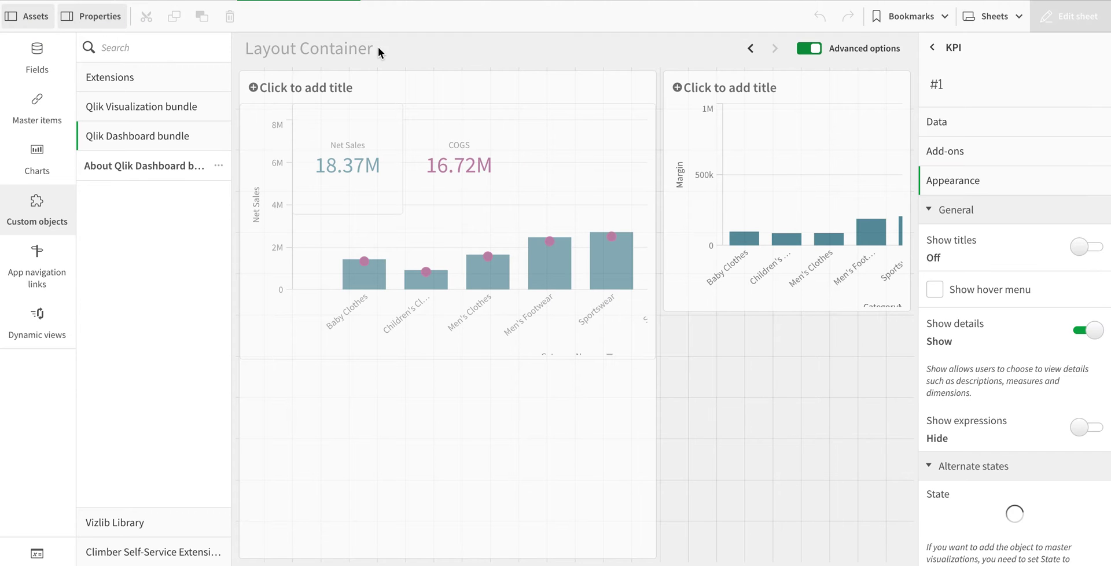
{"action": "left_click", "coordinate": [367, 154]}
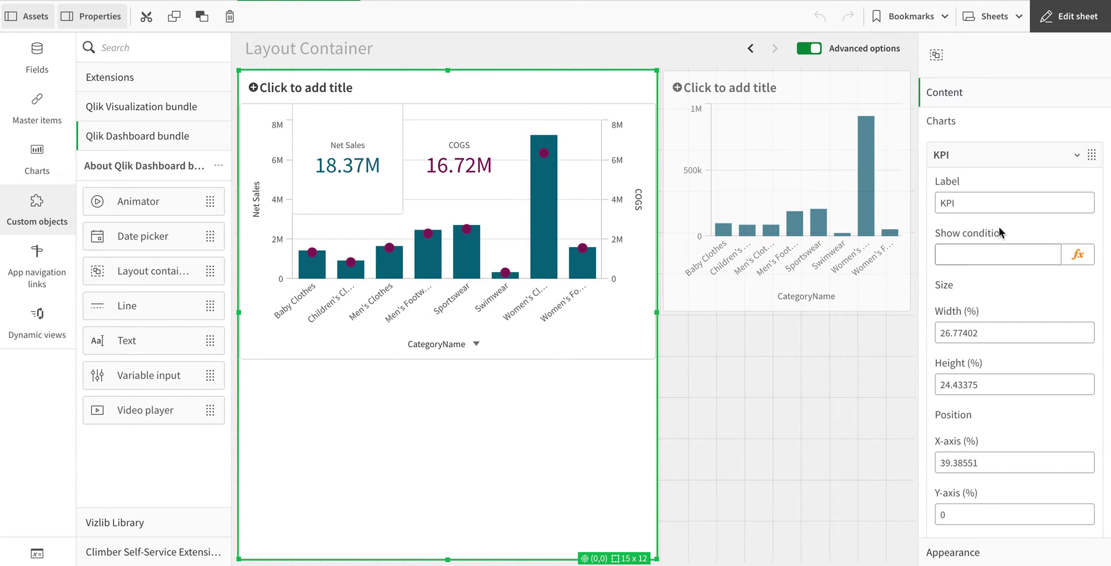
{"action": "scroll", "coordinate": [999, 227], "scroll_direction": "down", "scroll_amount": 3}
{"action": "left_click", "coordinate": [997, 410]}
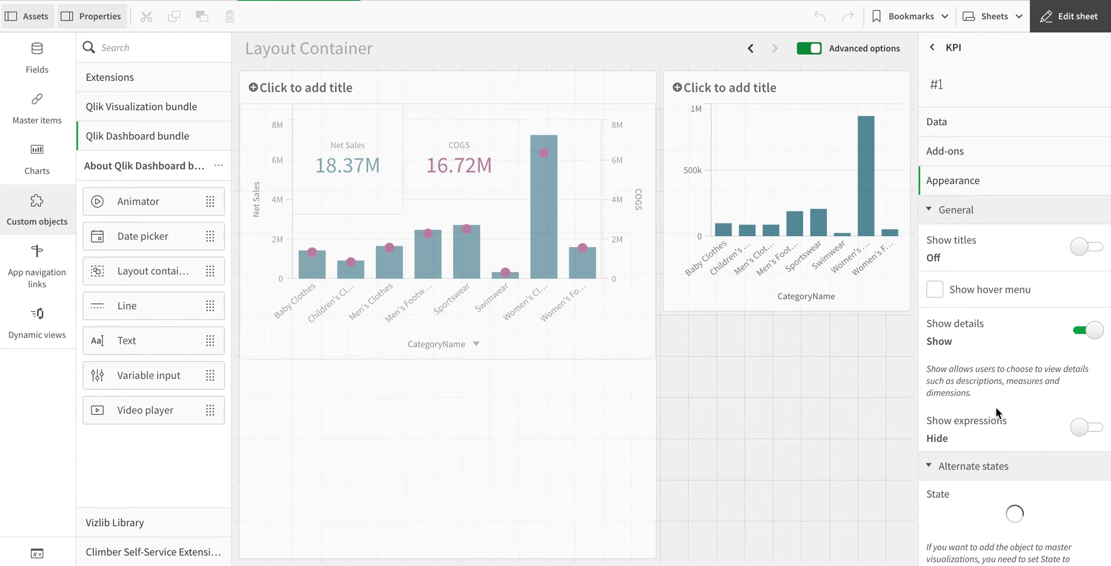
{"action": "scroll", "coordinate": [1032, 406], "scroll_direction": "down", "scroll_amount": 3}
{"action": "scroll", "coordinate": [999, 462], "scroll_direction": "down", "scroll_amount": 2}
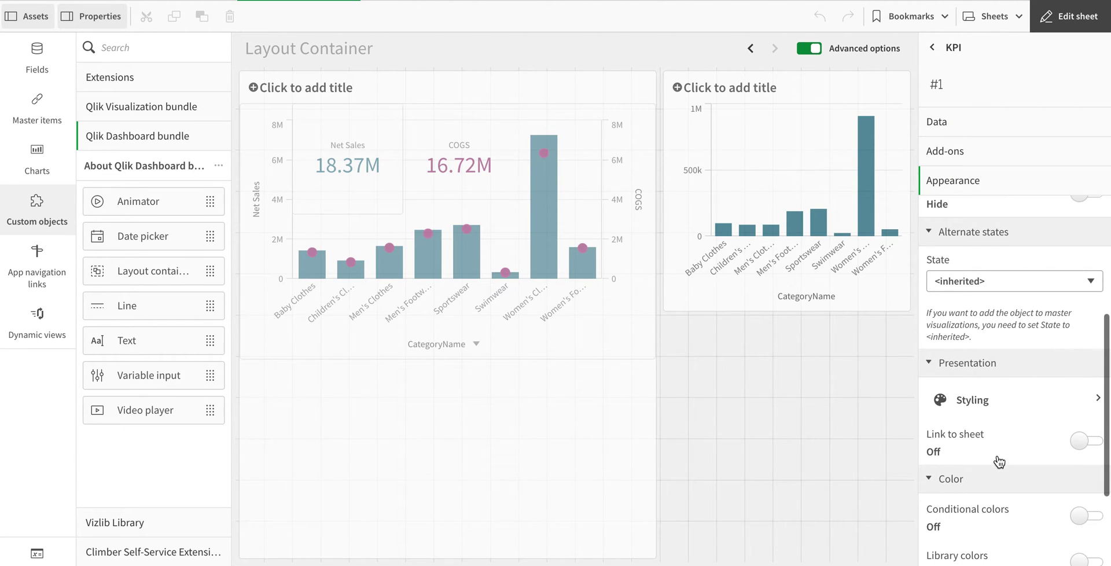
{"action": "left_click", "coordinate": [999, 403]}
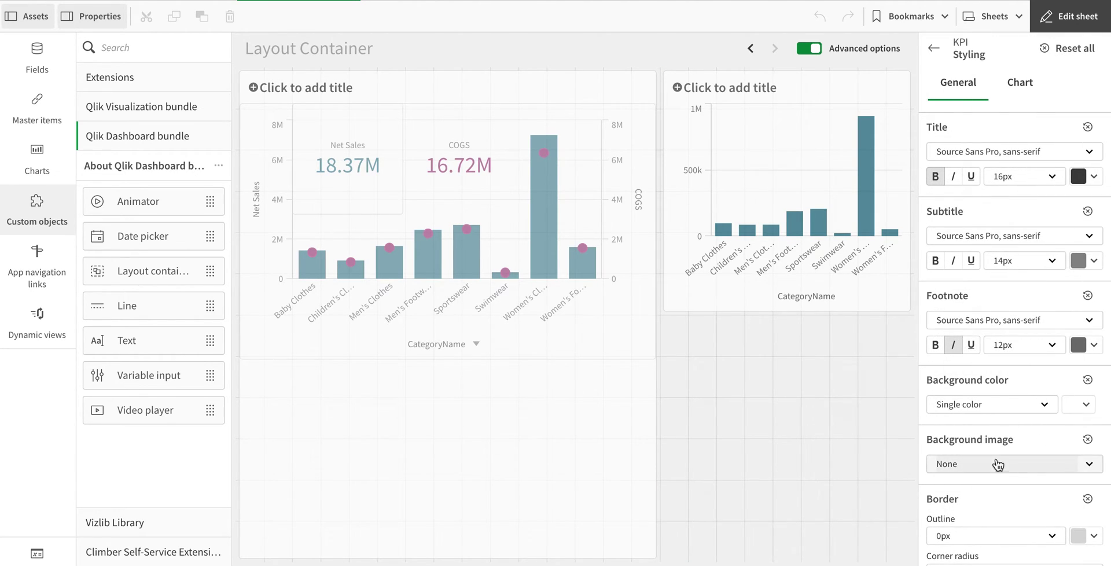
{"action": "left_click", "coordinate": [1050, 405]}
{"action": "left_click", "coordinate": [984, 445]}
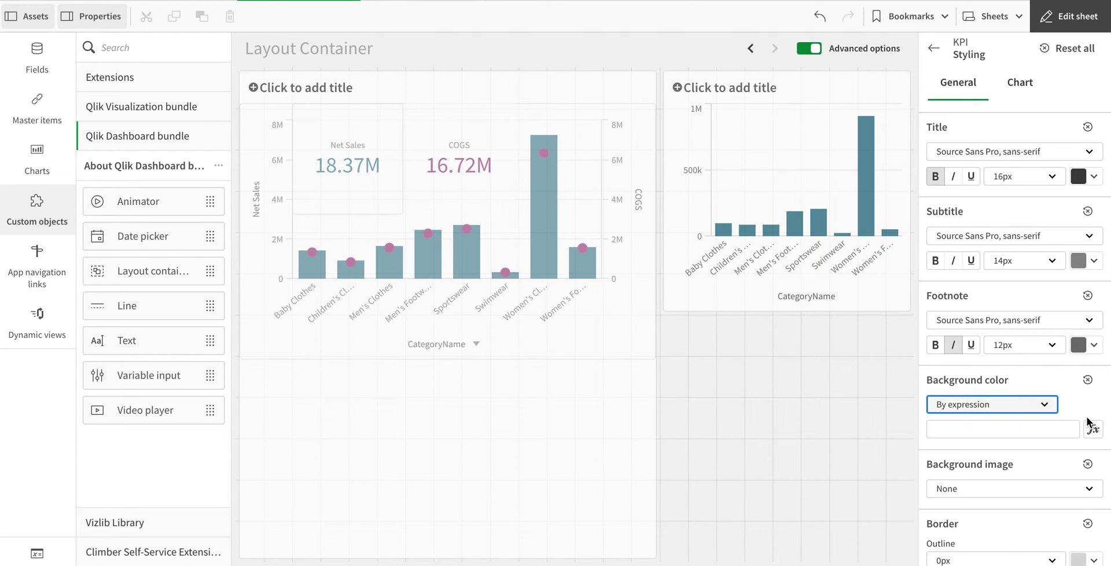
Enter argb(10,100,100,100) as the COGS KPI's background color expression and apply it.
{"action": "left_click", "coordinate": [1092, 431]}
{"action": "left_click", "coordinate": [452, 229]}
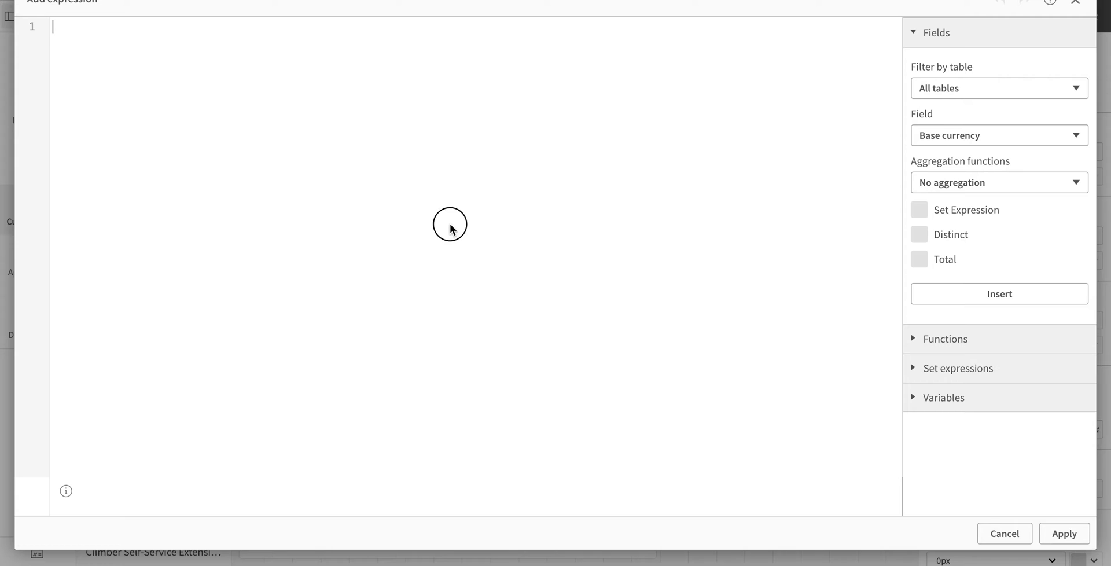
{"action": "type", "text": "arg"}
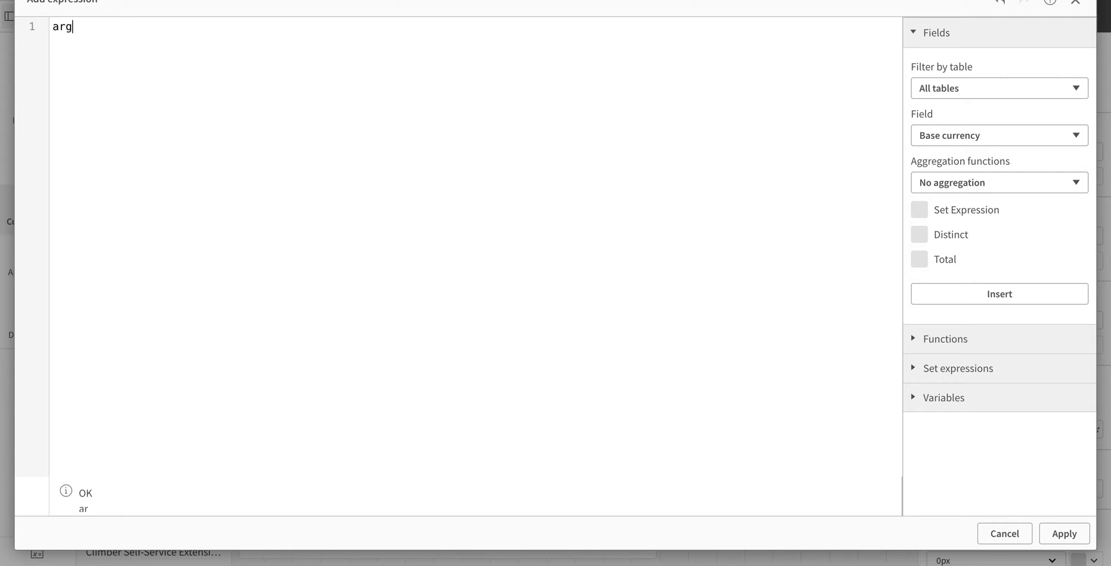
{"action": "type", "text": "b(10,100,100,1"}
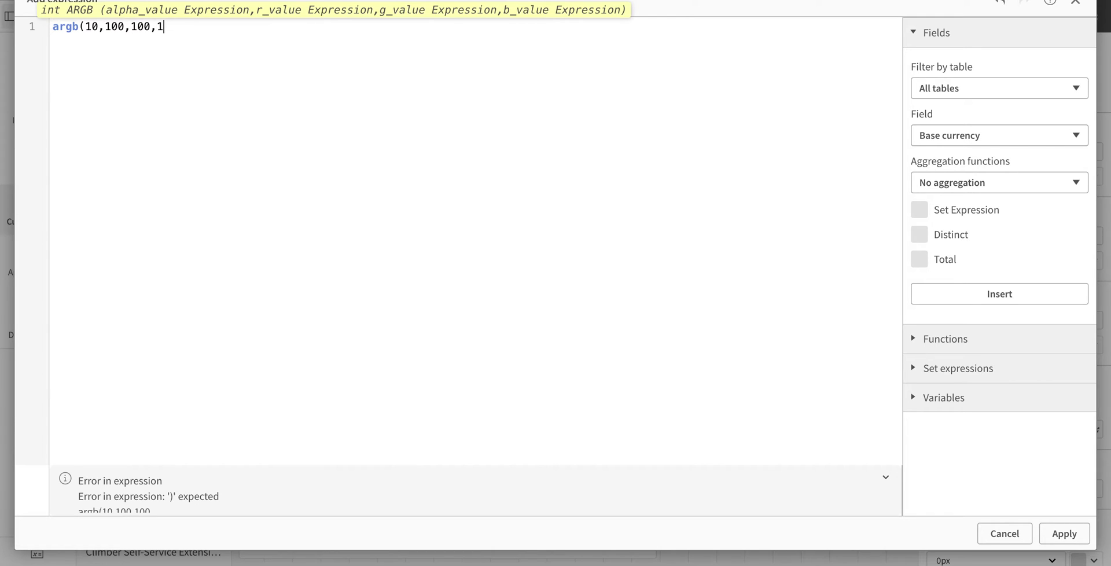
{"action": "type", "text": "00)"}
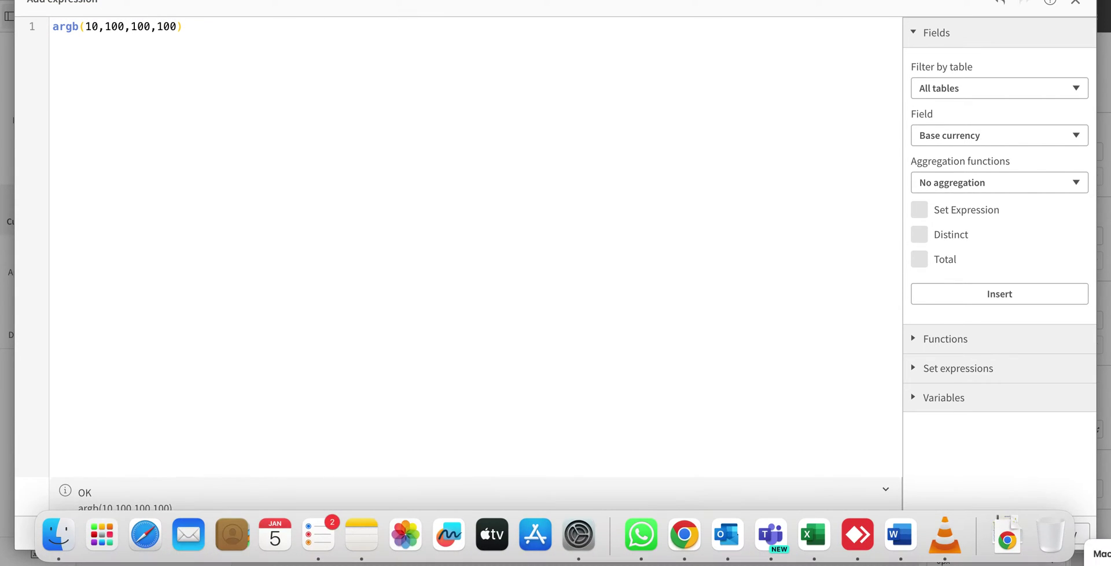
{"action": "left_click", "coordinate": [1064, 533]}
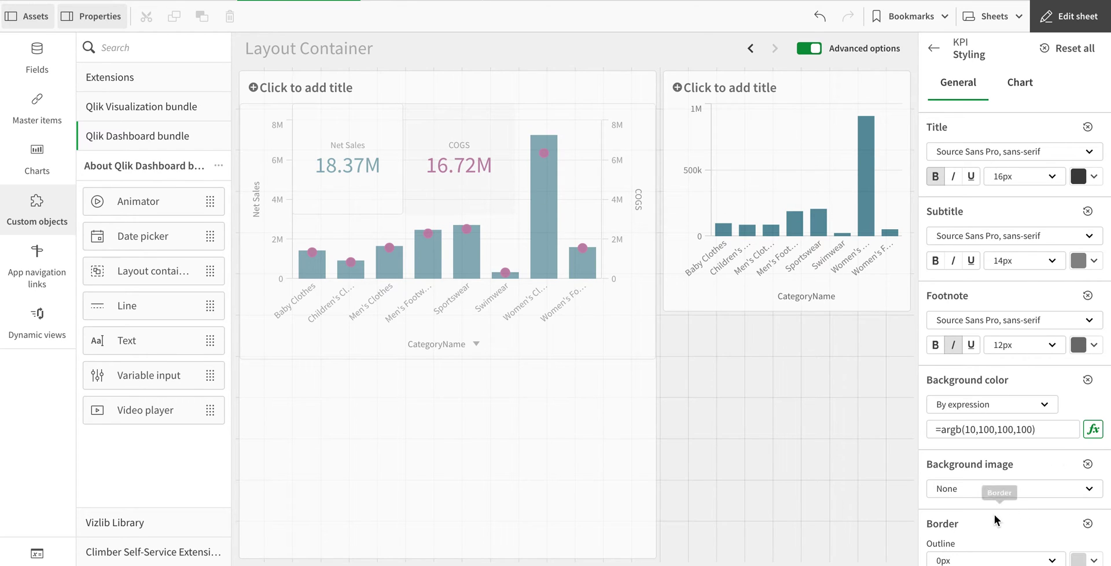
{"action": "scroll", "coordinate": [985, 524], "scroll_direction": "down", "scroll_amount": 2}
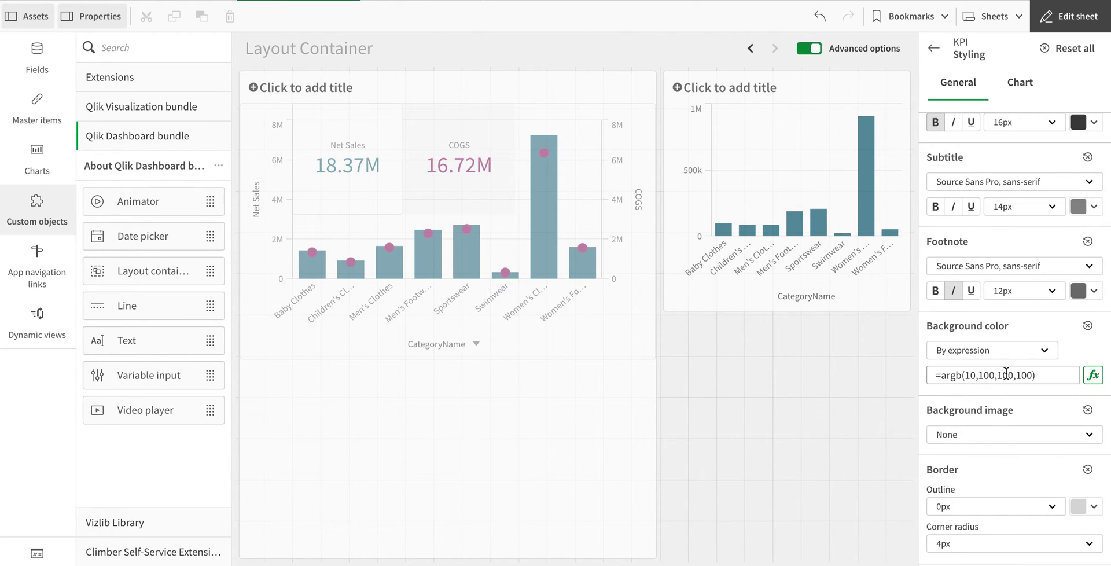
{"action": "left_click", "coordinate": [1082, 347]}
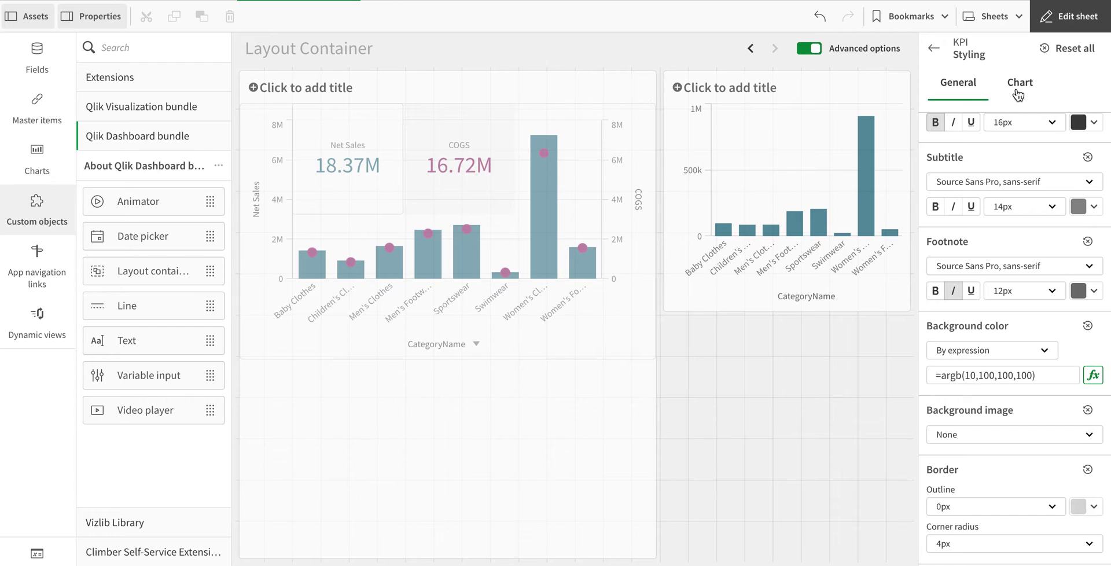
Preview the sheet outside edit mode, return to editing, and open the Net Sales KPI's properties.
{"action": "left_click", "coordinate": [1060, 16]}
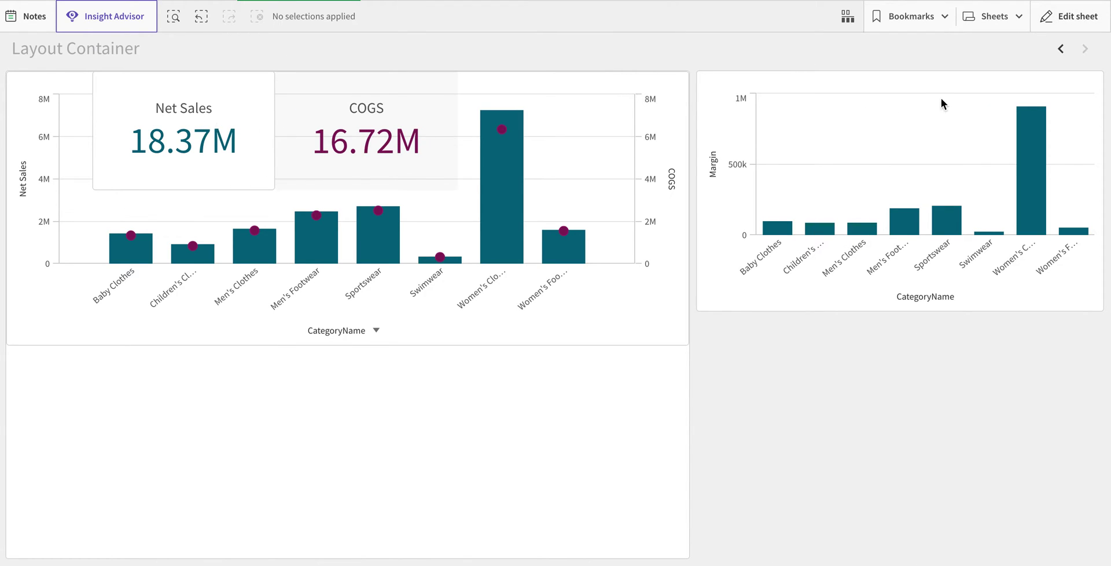
{"action": "left_click", "coordinate": [1074, 16]}
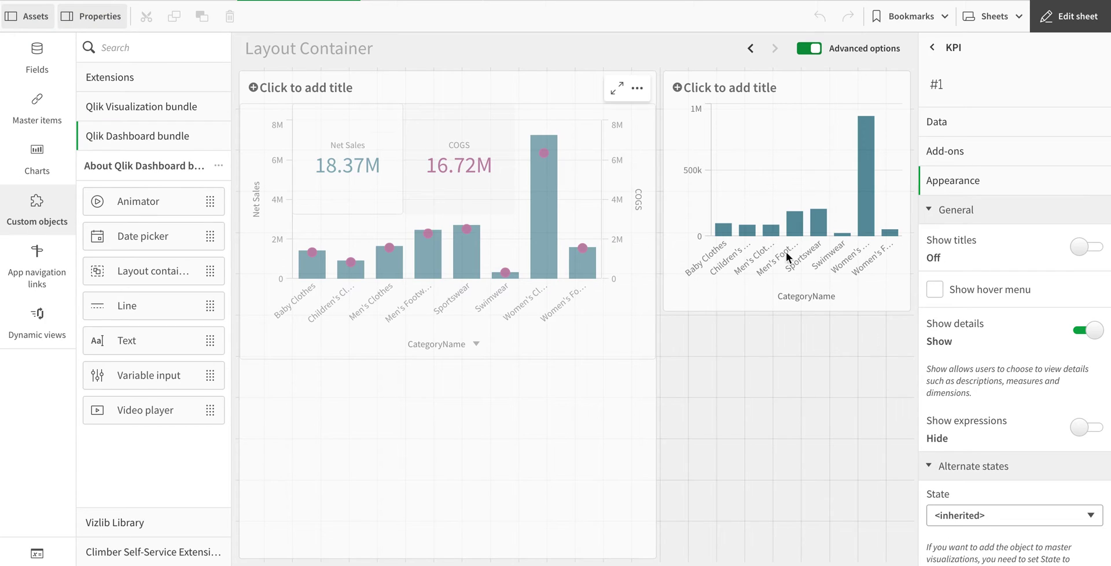
{"action": "left_click", "coordinate": [426, 195]}
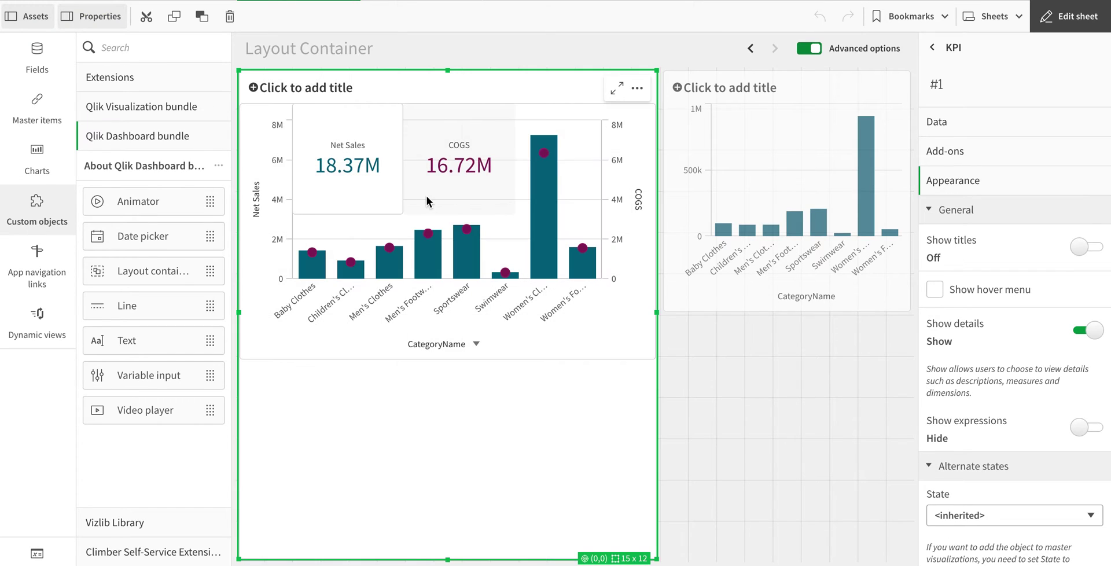
{"action": "right_click", "coordinate": [352, 160]}
{"action": "left_click", "coordinate": [330, 161]}
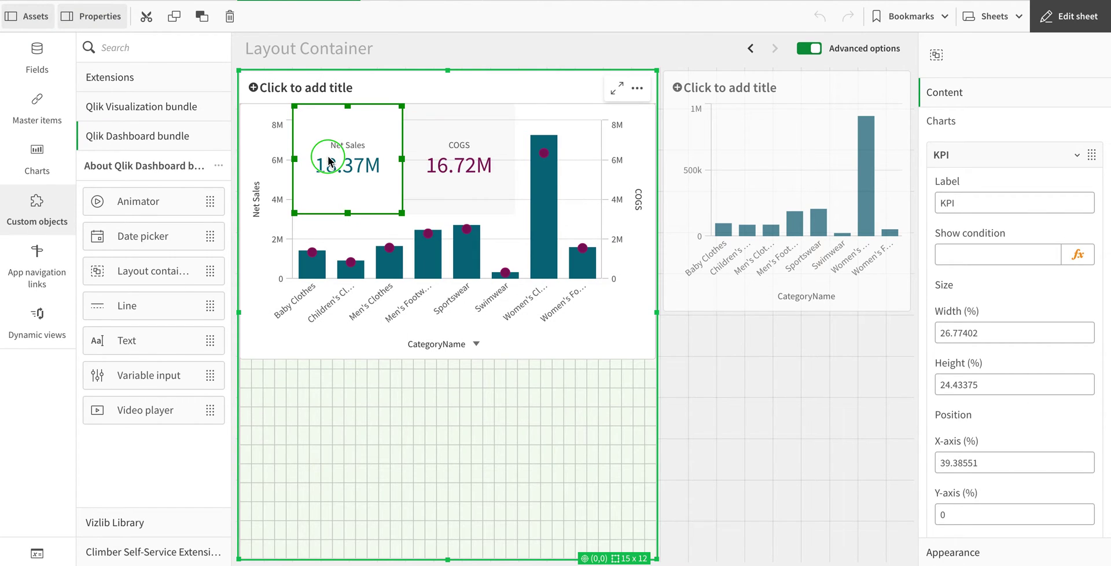
{"action": "right_click", "coordinate": [366, 137]}
{"action": "left_click", "coordinate": [394, 97]}
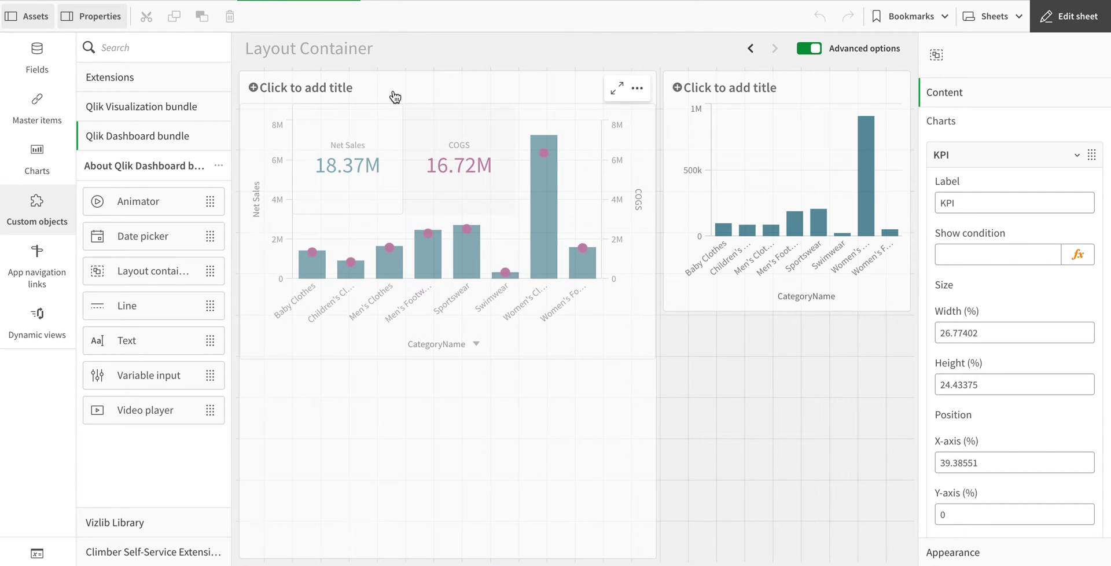
{"action": "scroll", "coordinate": [1048, 415], "scroll_direction": "down", "scroll_amount": 5}
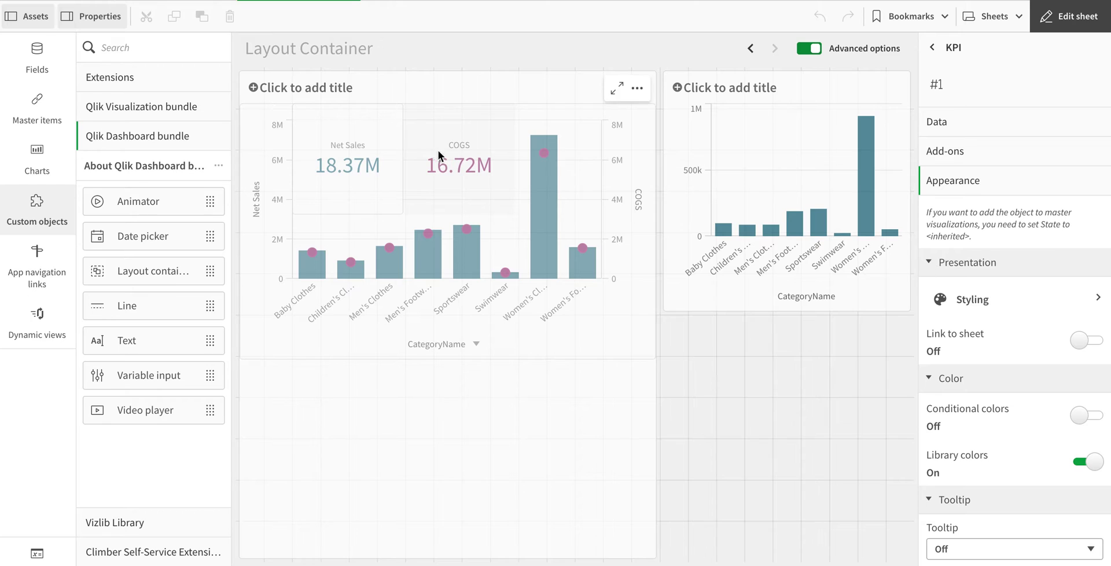
Set the Net Sales KPI's background color to none and its border outline to 0px, and exit sheet editing.
{"action": "left_click", "coordinate": [994, 311]}
{"action": "left_click", "coordinate": [1086, 408]}
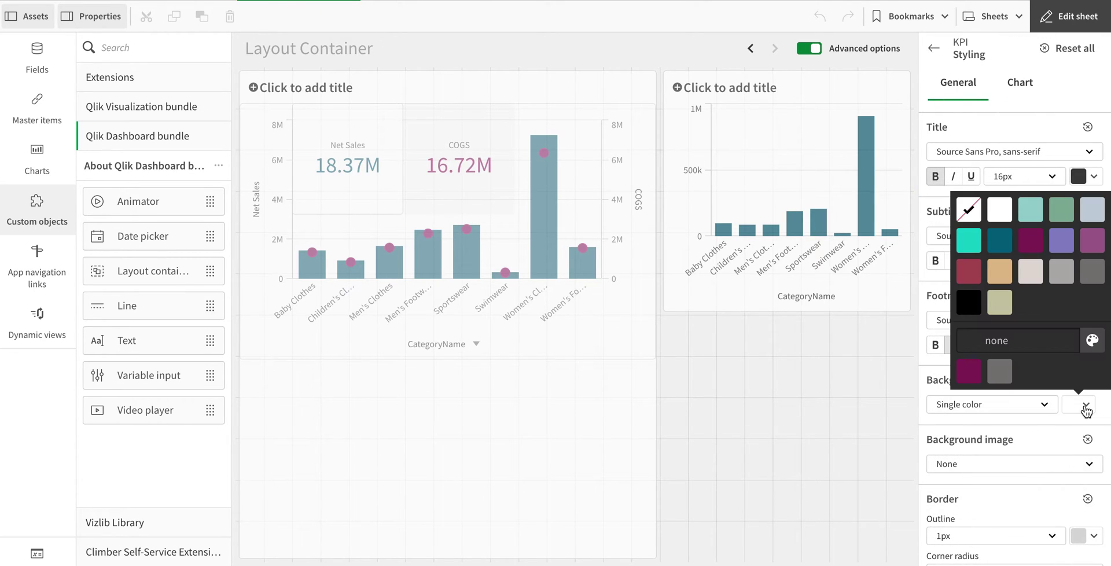
{"action": "left_click", "coordinate": [967, 211]}
{"action": "left_click", "coordinate": [997, 532]}
{"action": "left_click", "coordinate": [949, 250]}
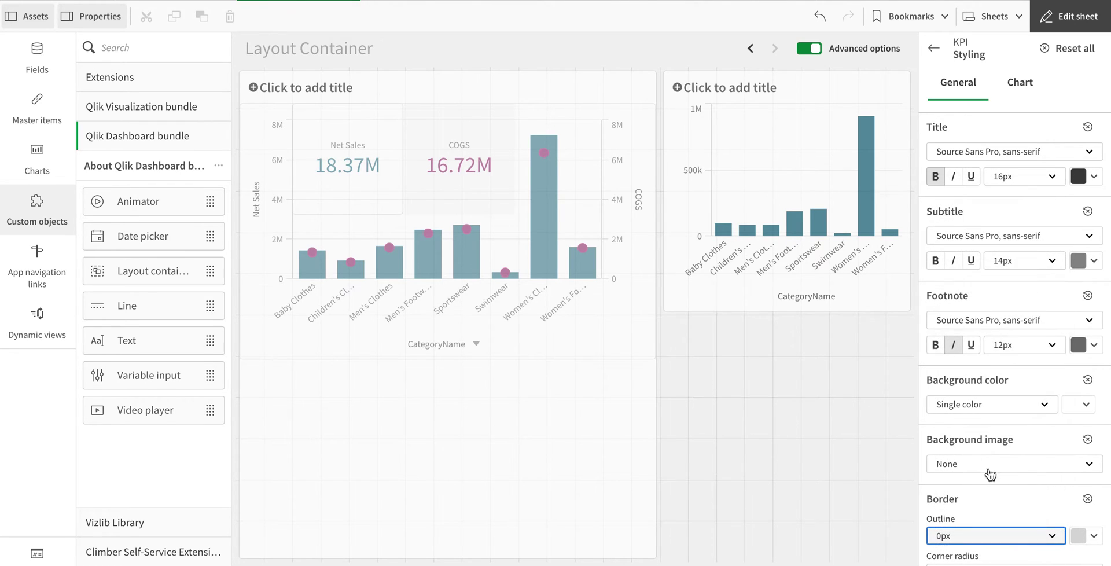
{"action": "left_click", "coordinate": [1068, 16]}
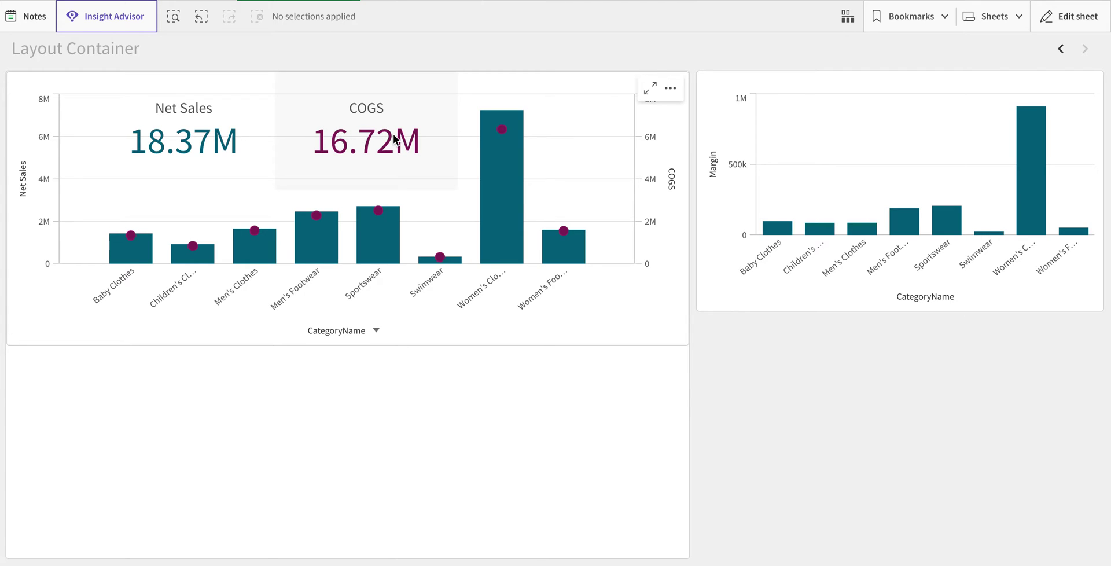
Resume sheet editing, add the Map master item to the layout container, and move it to the container's lower-left corner.
{"action": "left_click", "coordinate": [1068, 17]}
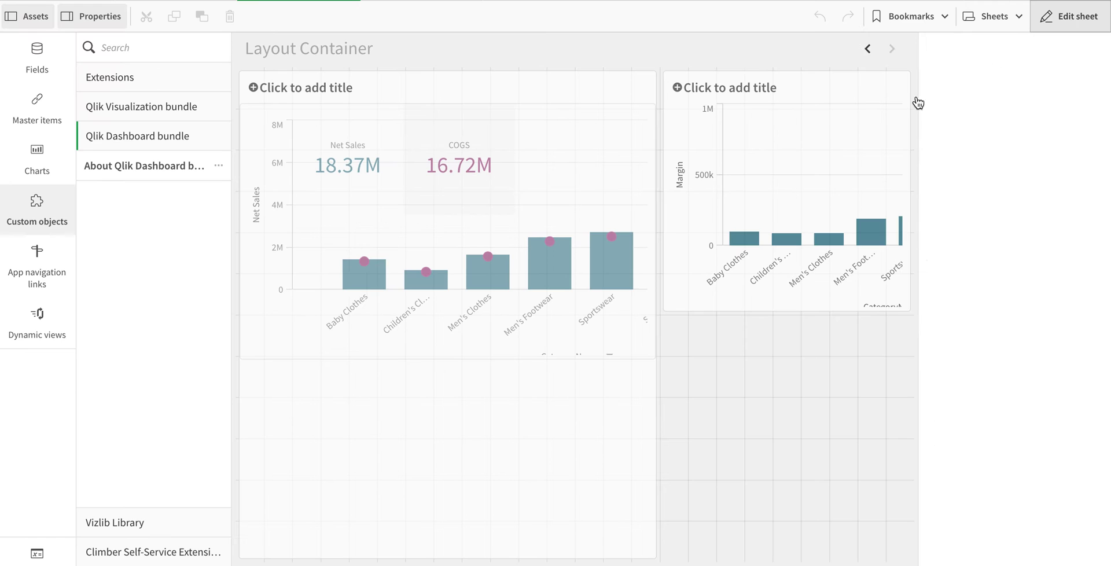
{"action": "left_click", "coordinate": [412, 405]}
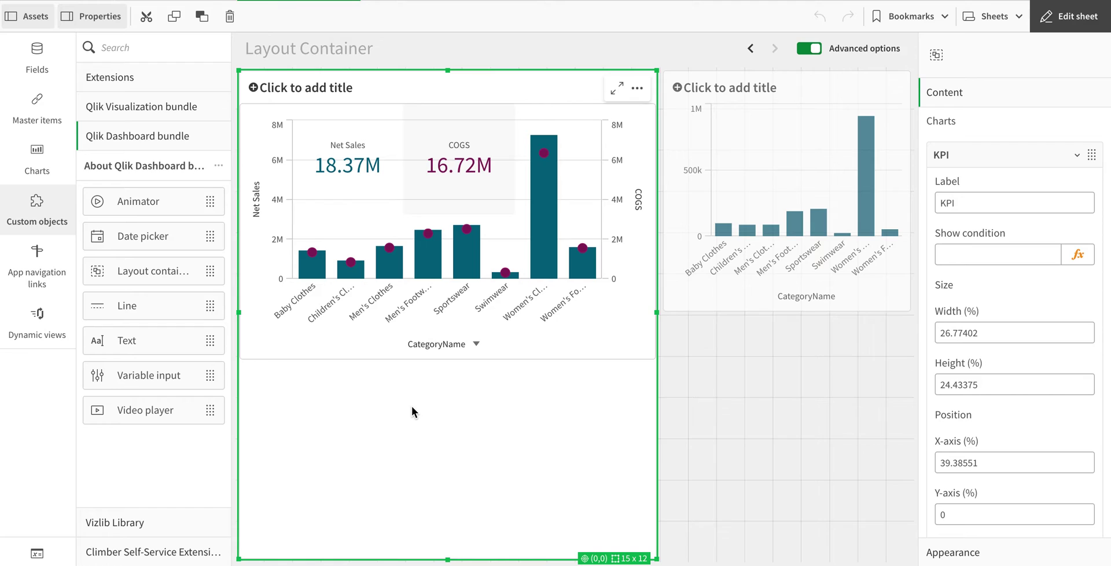
{"action": "left_click", "coordinate": [930, 152]}
{"action": "left_click", "coordinate": [980, 227]}
{"action": "left_click", "coordinate": [984, 263]}
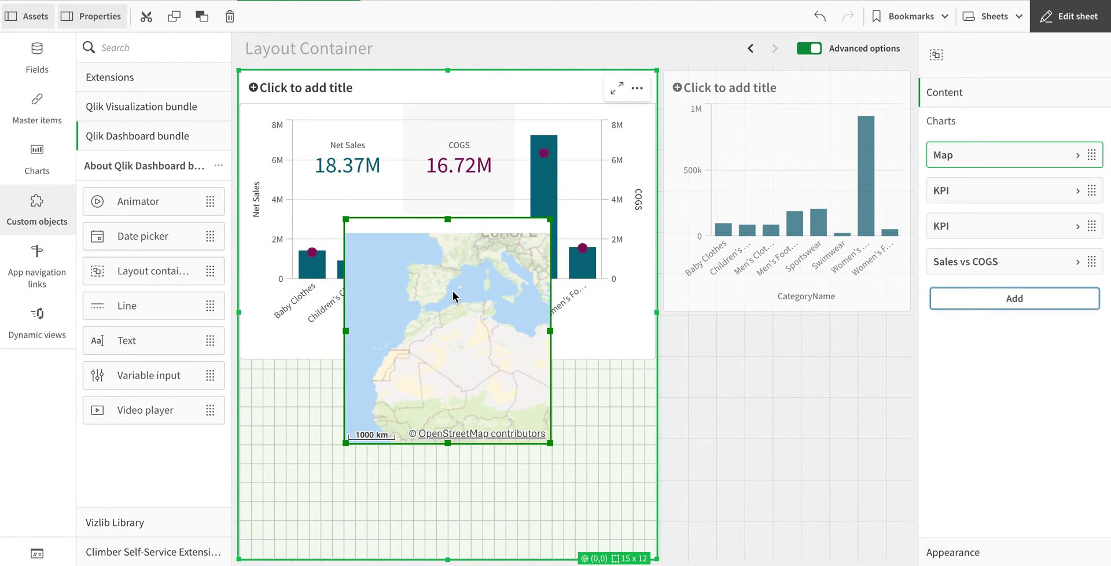
{"action": "left_click_drag", "start_coordinate": [454, 296], "coordinate": [290, 450]}
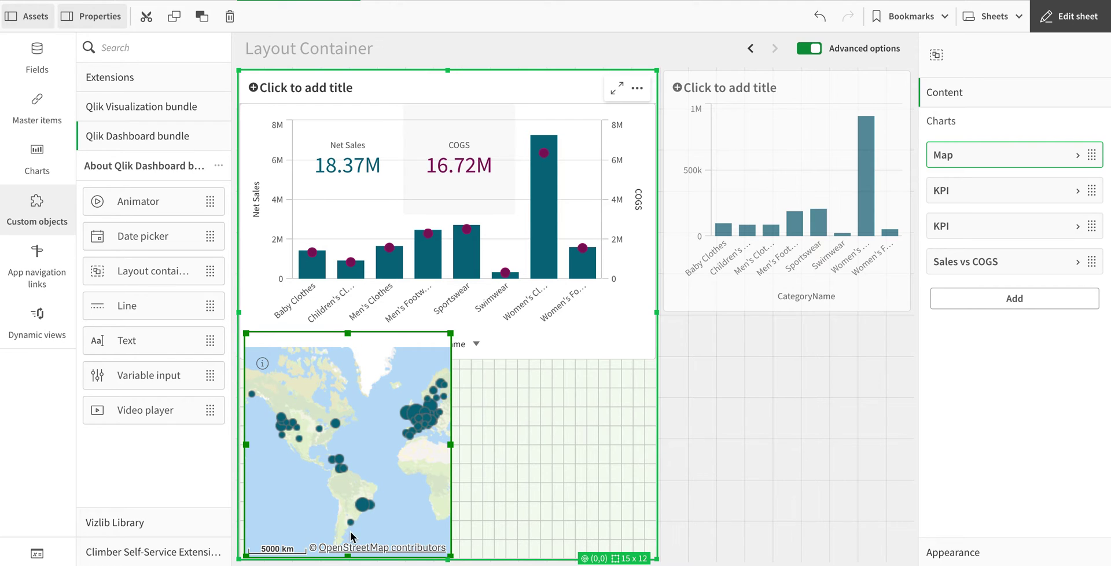
Restore the layout container's size to 15 x 12 and lower the map's upper edge to clear the Sales vs COGS chart.
{"action": "left_click_drag", "start_coordinate": [350, 558], "coordinate": [336, 495]}
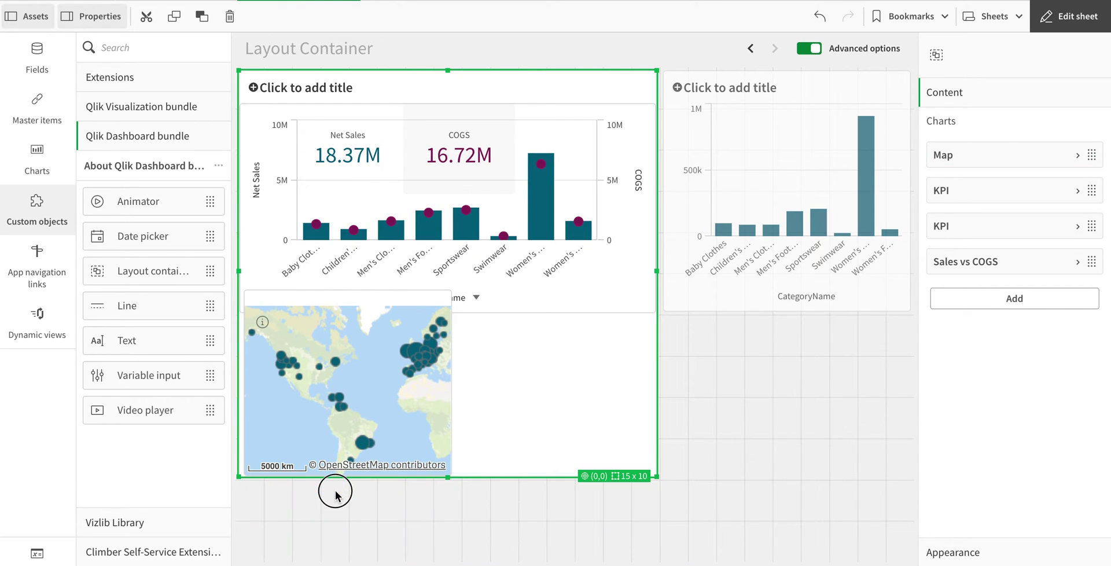
{"action": "left_click_drag", "start_coordinate": [447, 477], "coordinate": [432, 557]}
{"action": "left_click", "coordinate": [349, 339]}
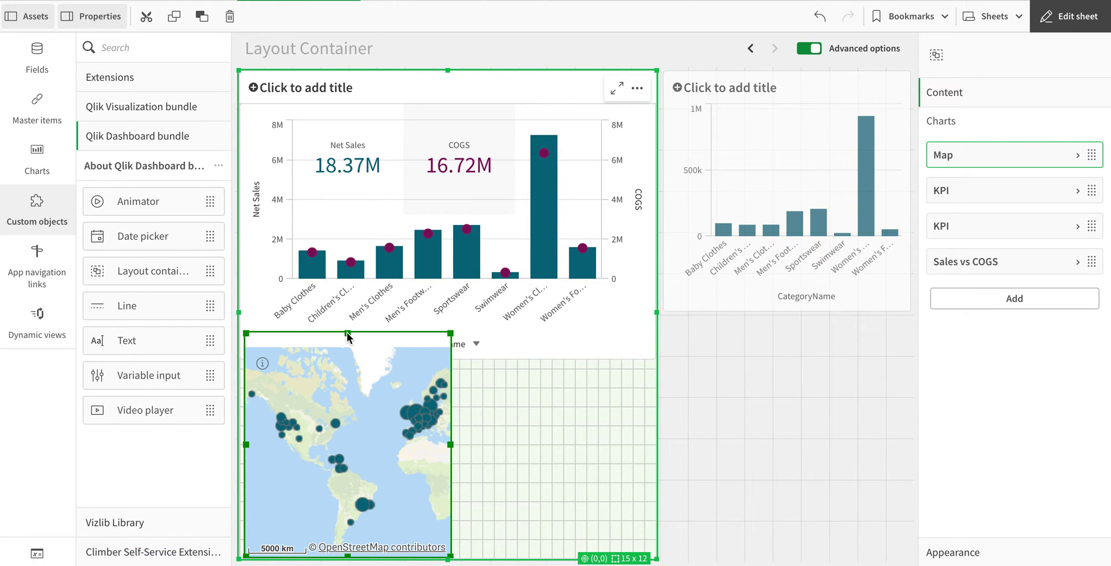
{"action": "left_click_drag", "start_coordinate": [348, 334], "coordinate": [348, 373]}
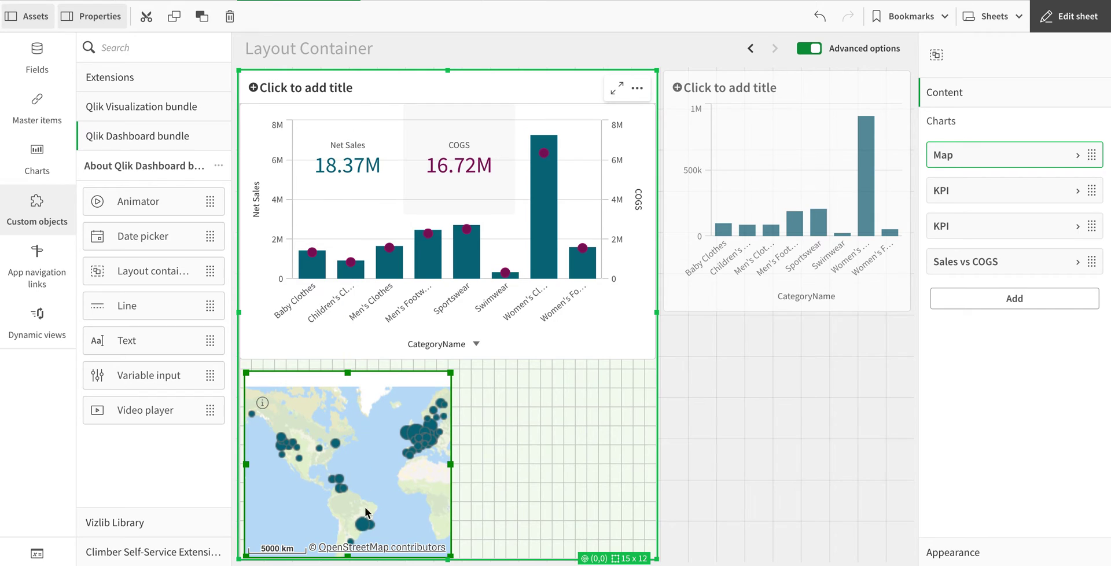
{"action": "left_click_drag", "start_coordinate": [351, 555], "coordinate": [348, 514]}
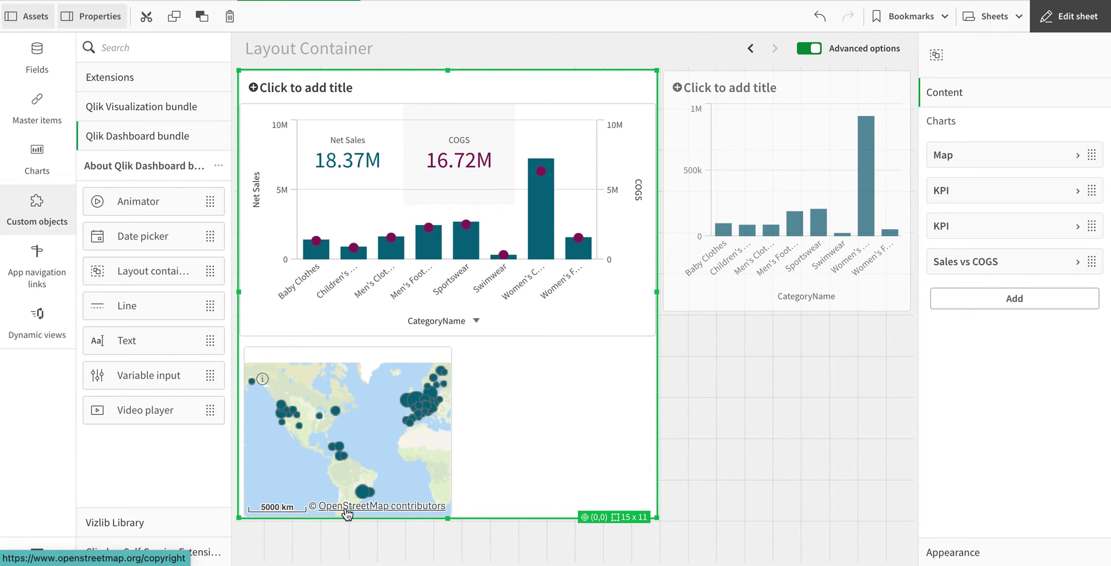
{"action": "left_click", "coordinate": [449, 521]}
{"action": "left_click", "coordinate": [444, 529]}
{"action": "left_click_drag", "start_coordinate": [445, 533], "coordinate": [440, 560]}
Reduce the map's height to about 37.35% from its upper edge and widen it to about 99% of the container.
{"action": "left_click", "coordinate": [972, 162]}
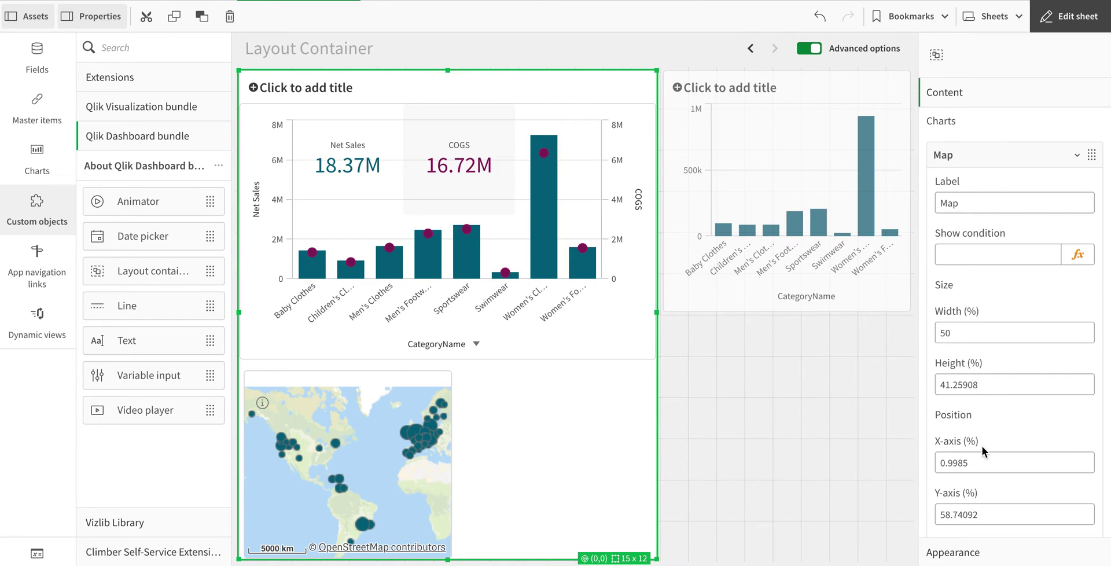
{"action": "scroll", "coordinate": [982, 446], "scroll_direction": "down", "scroll_amount": 2}
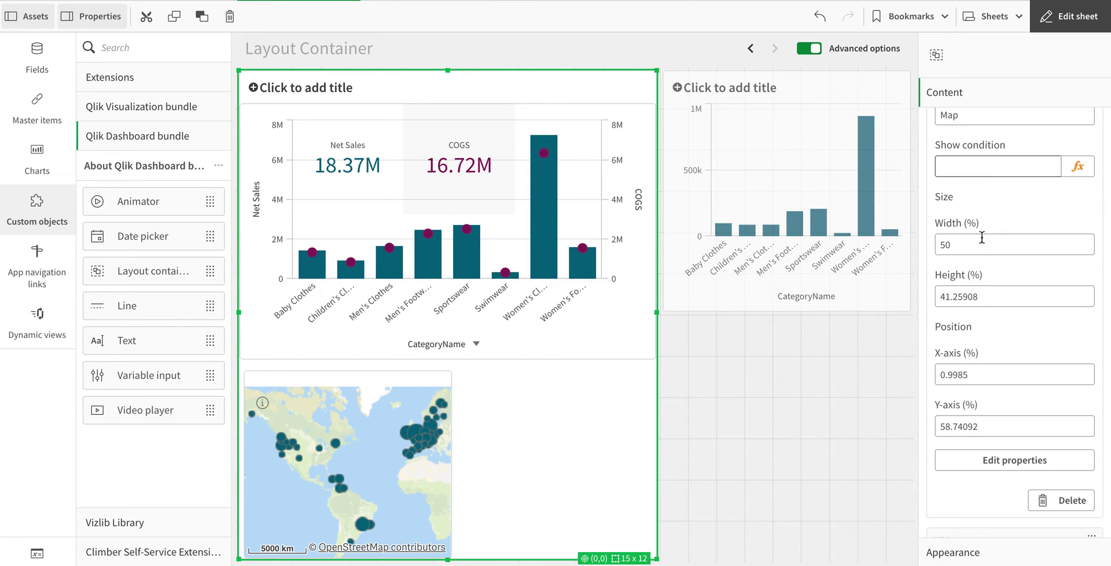
{"action": "left_click", "coordinate": [376, 377]}
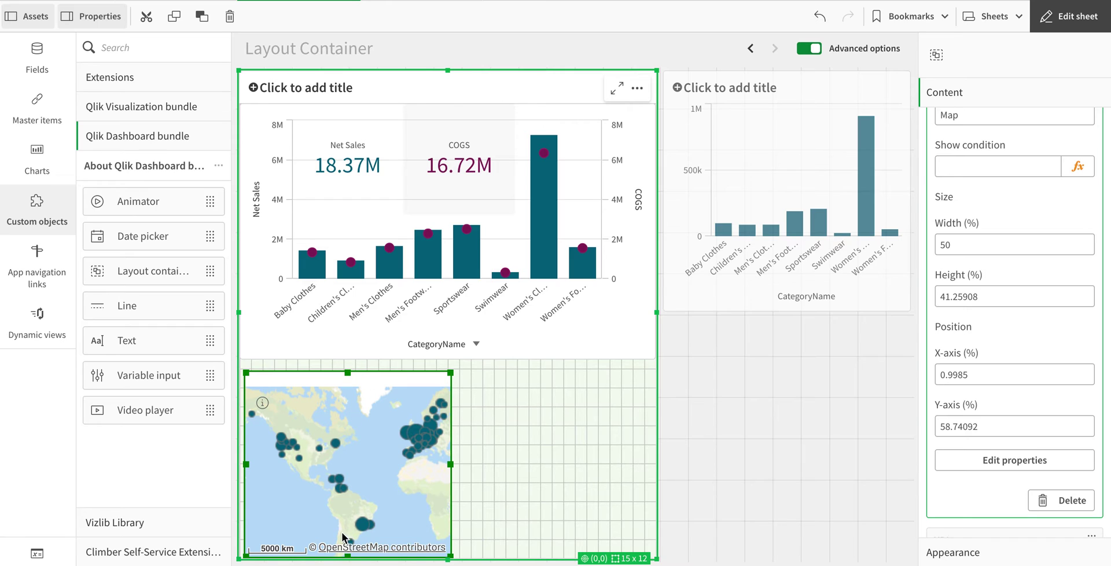
{"action": "left_click_drag", "start_coordinate": [350, 371], "coordinate": [349, 389]}
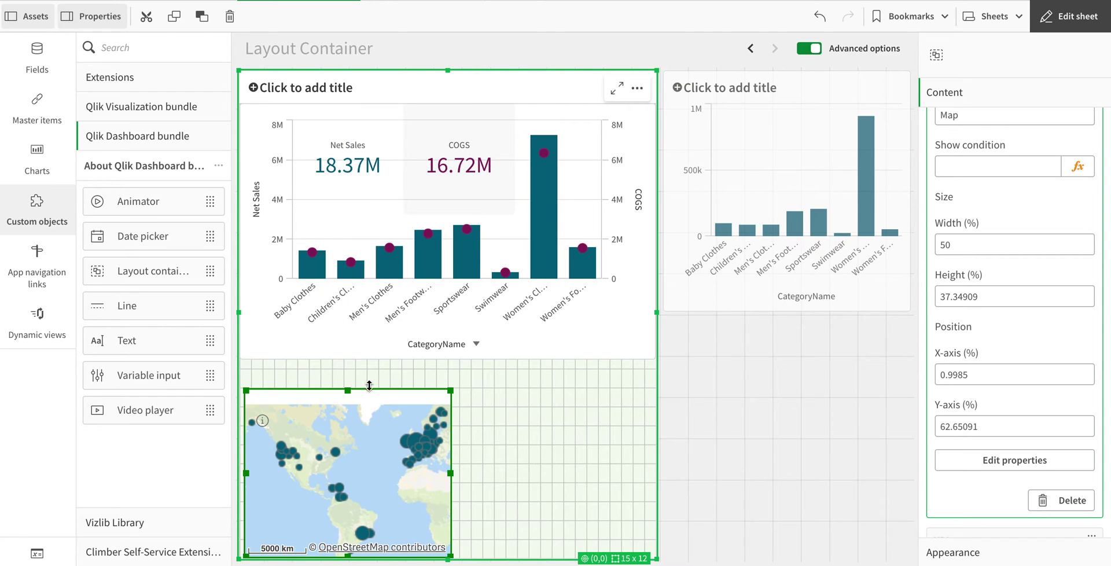
{"action": "left_click_drag", "start_coordinate": [455, 473], "coordinate": [660, 471]}
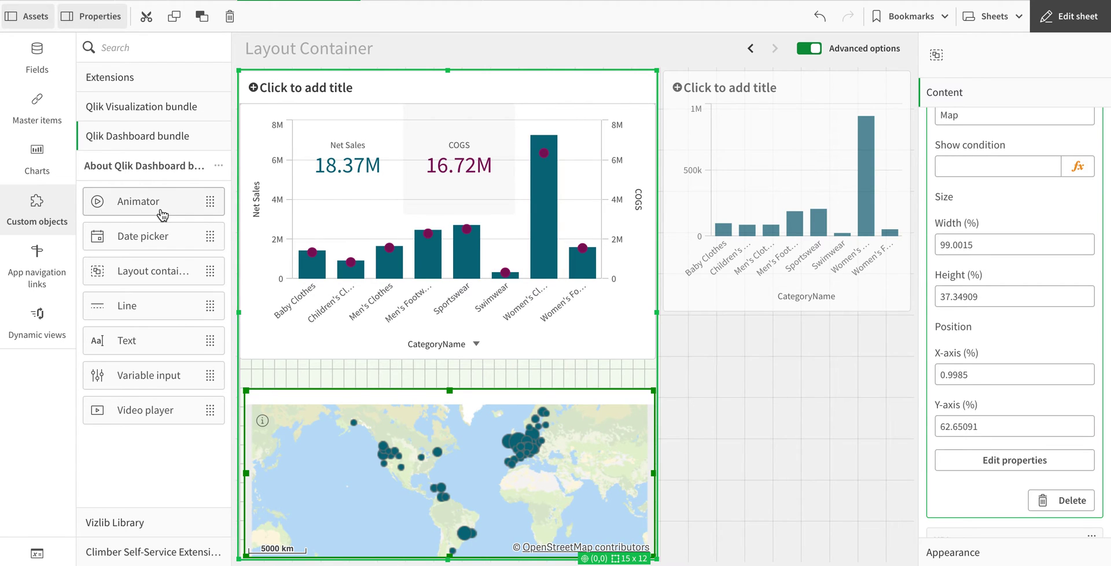
Search the container's available charts for "fil" and add a filter pane to the layout container.
{"action": "left_click", "coordinate": [37, 58]}
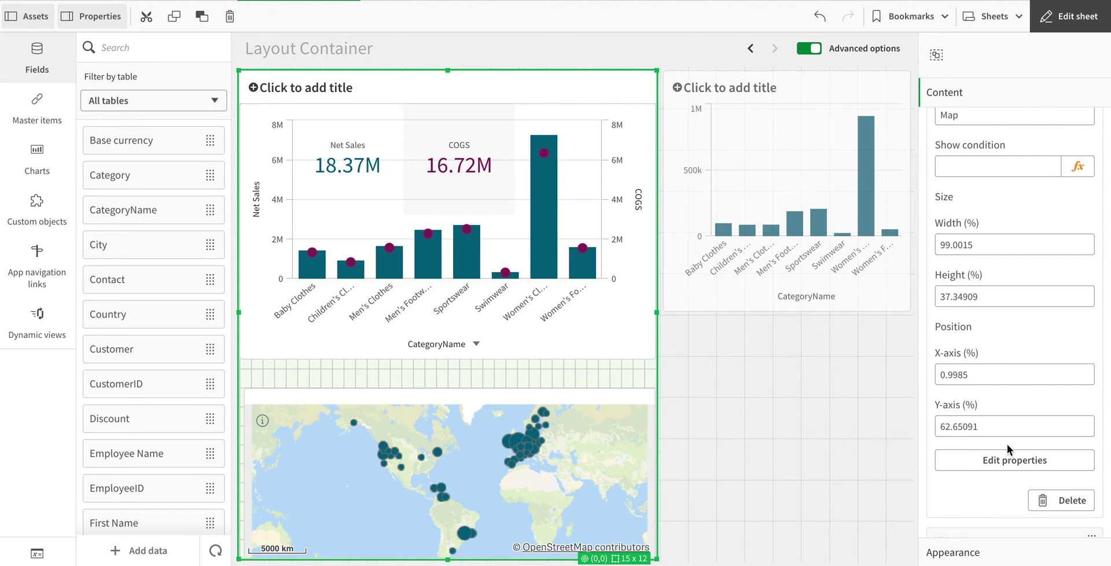
{"action": "scroll", "coordinate": [1007, 443], "scroll_direction": "down", "scroll_amount": 3}
{"action": "left_click", "coordinate": [992, 506]}
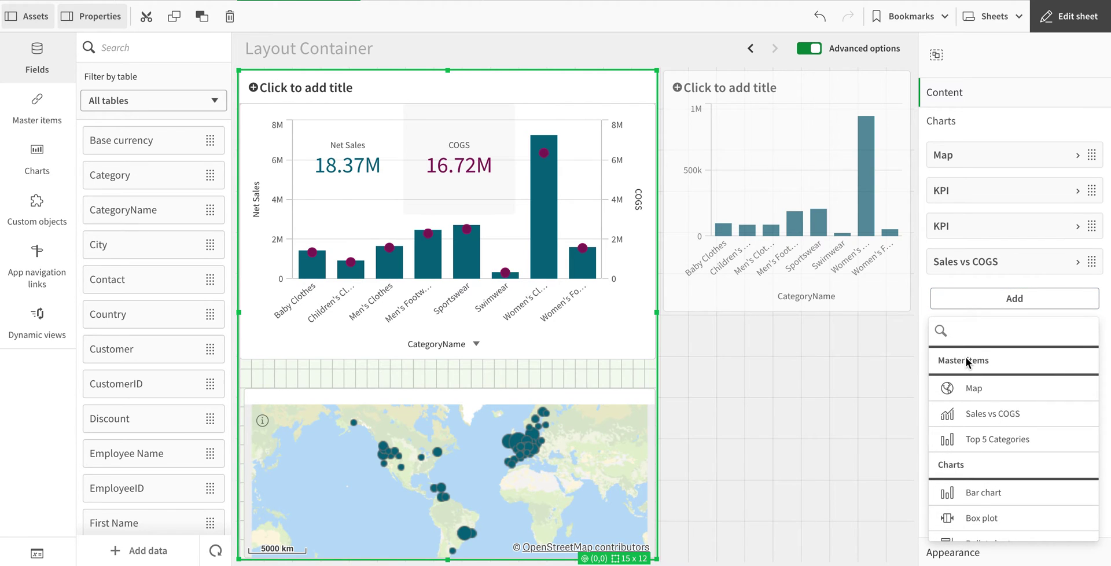
{"action": "left_click", "coordinate": [989, 328]}
{"action": "type", "text": "file"}
{"action": "key", "text": "BackSpace"}
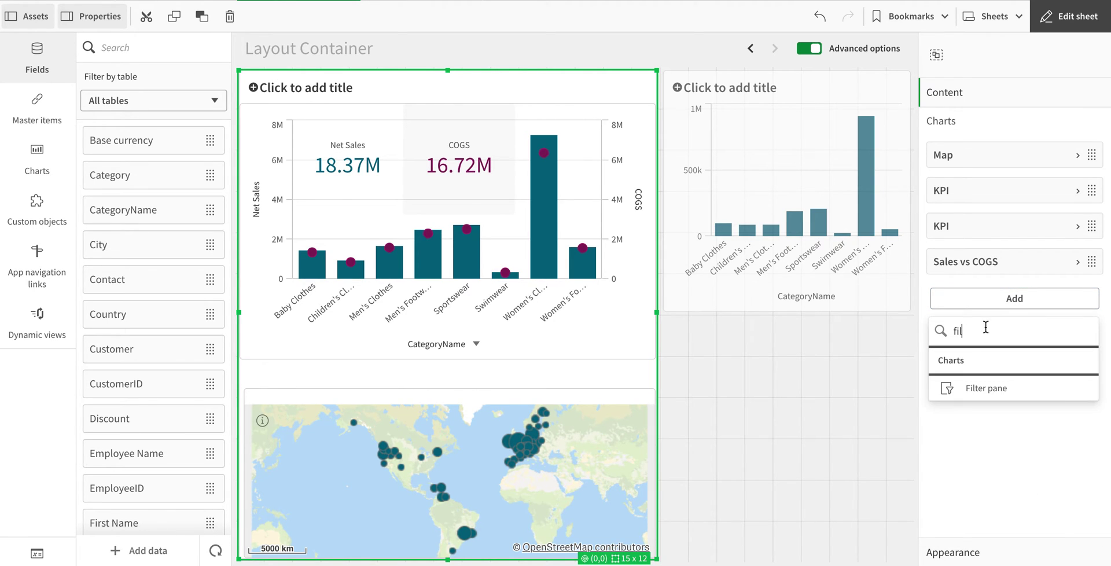
{"action": "left_click", "coordinate": [988, 398]}
{"action": "left_click", "coordinate": [526, 370]}
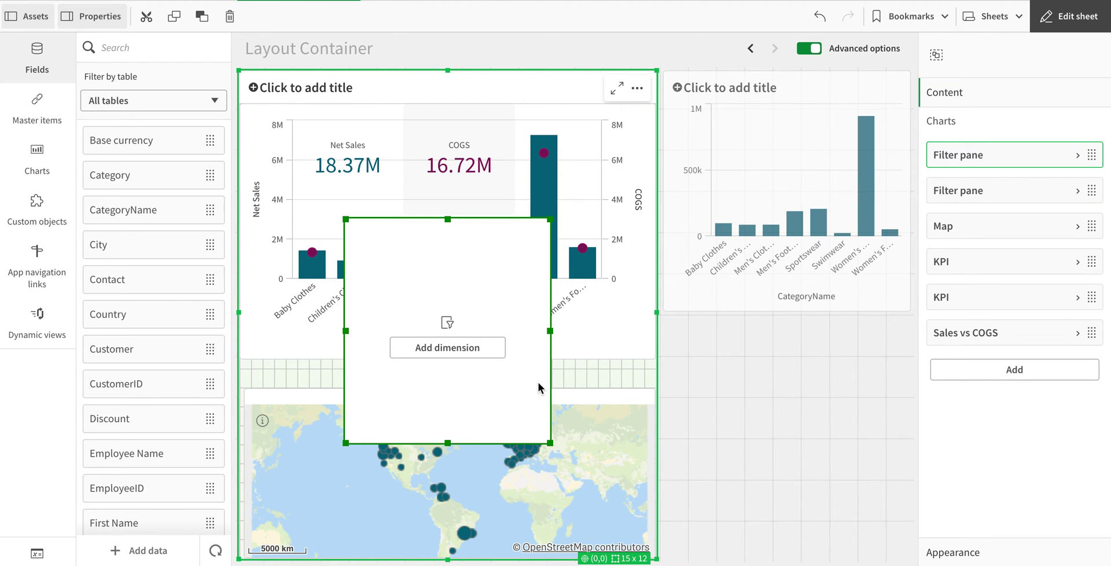
Delete the duplicate filter pane and add CategoryName as the remaining pane's dimension.
{"action": "right_click", "coordinate": [539, 384]}
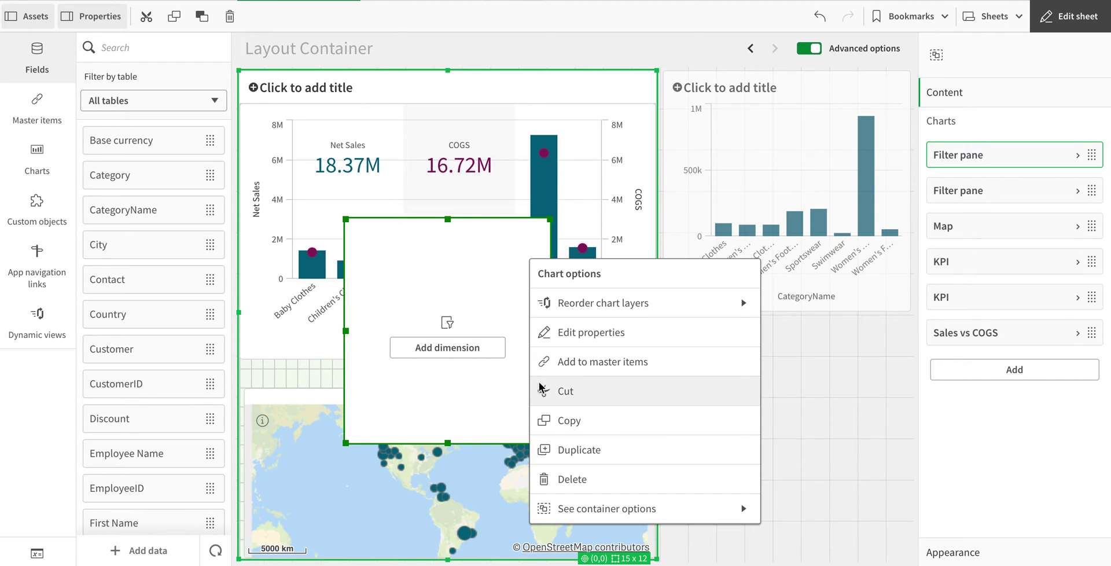
{"action": "right_click", "coordinate": [995, 162]}
{"action": "left_click", "coordinate": [967, 154]}
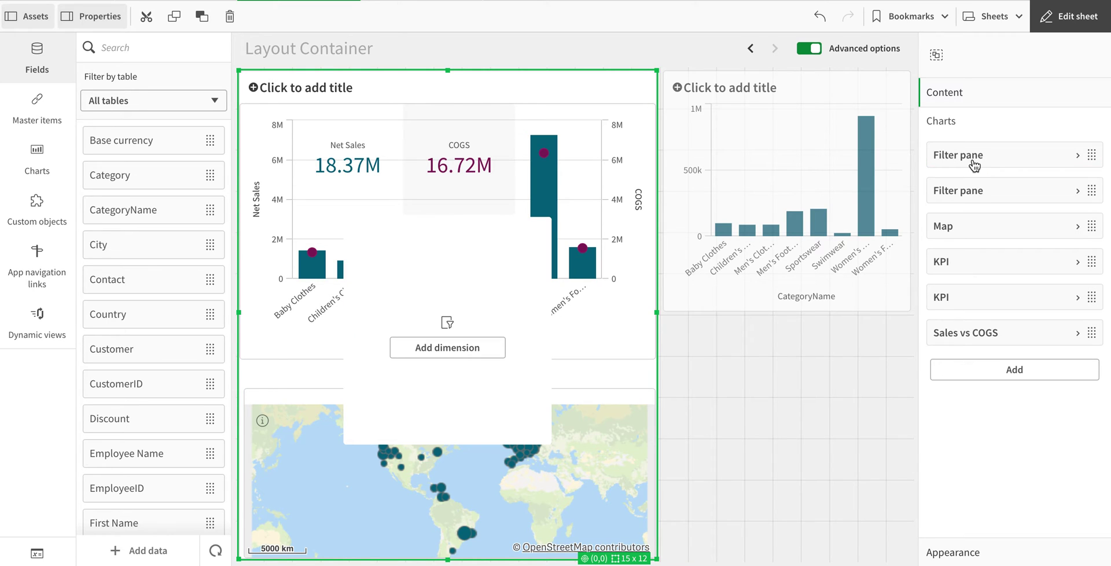
{"action": "left_click", "coordinate": [454, 347]}
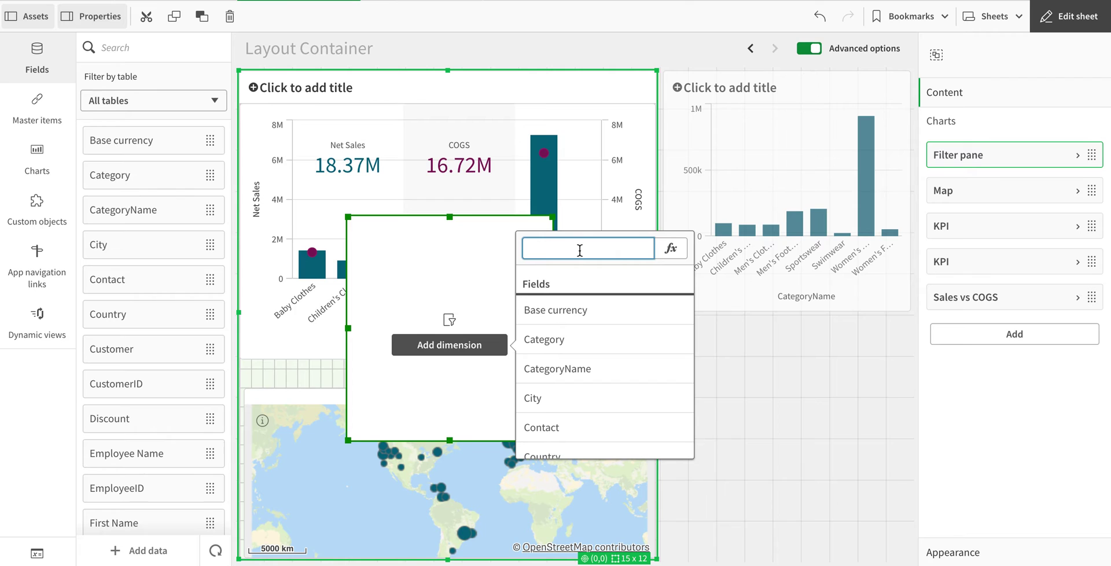
{"action": "left_click", "coordinate": [606, 366]}
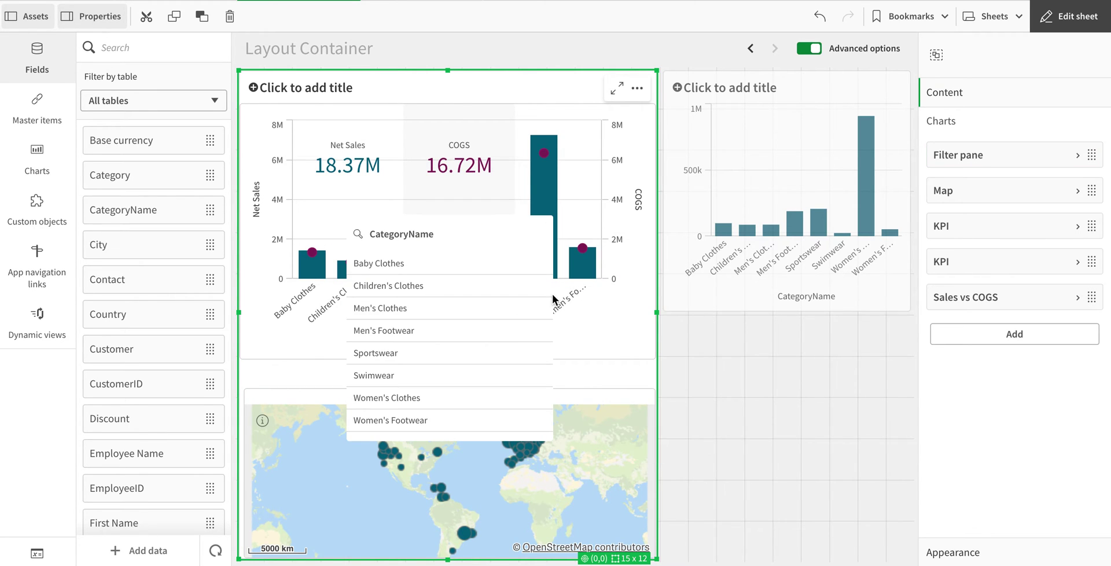
Add Country as a second field to the layout container's filter pane.
{"action": "left_click", "coordinate": [976, 168]}
{"action": "scroll", "coordinate": [1000, 454], "scroll_direction": "down", "scroll_amount": 4}
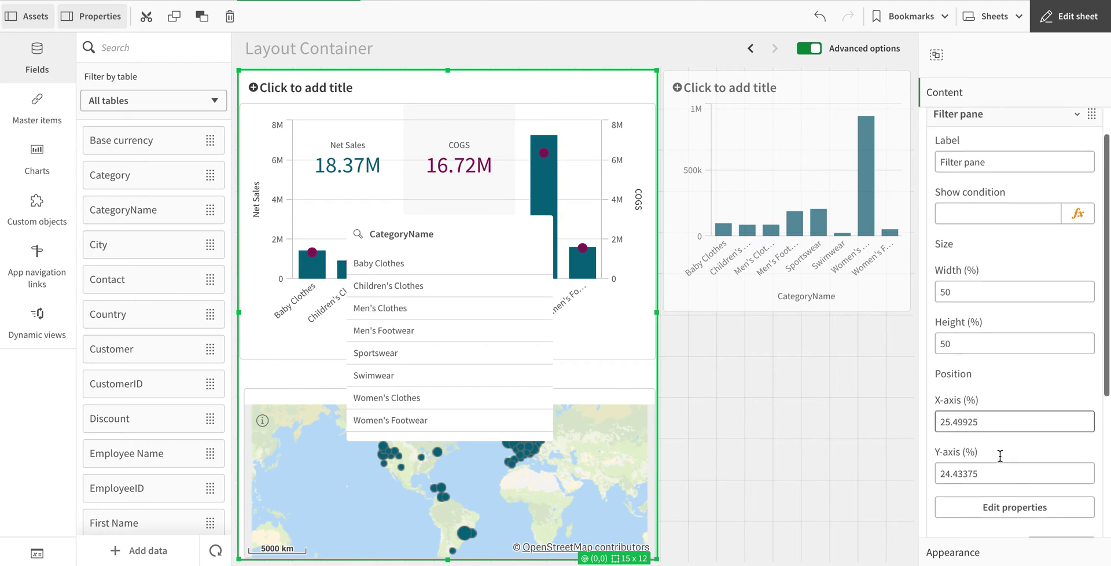
{"action": "left_click", "coordinate": [957, 350]}
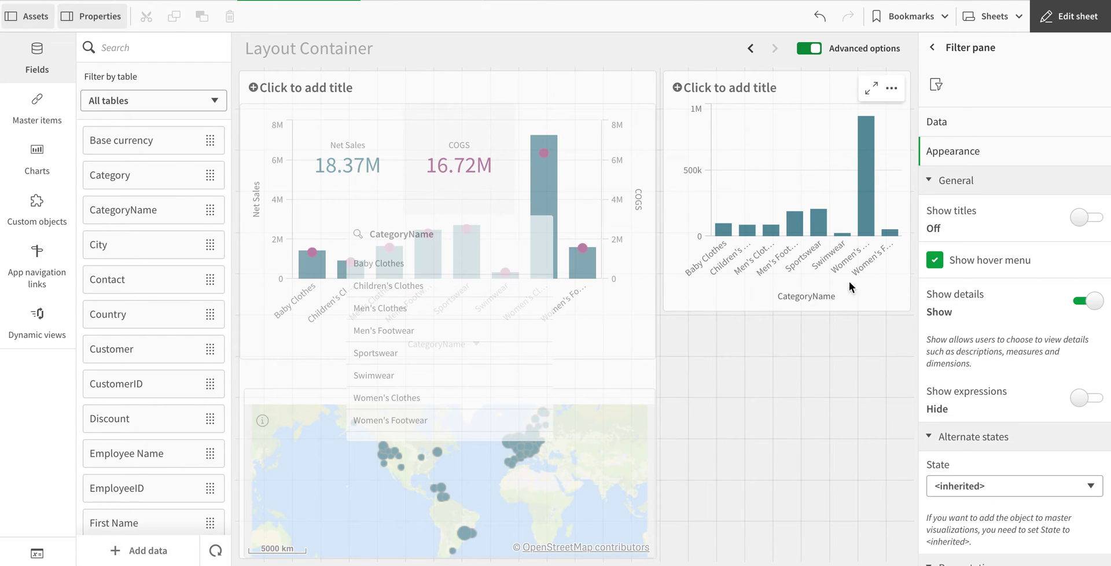
{"action": "scroll", "coordinate": [999, 197], "scroll_direction": "down", "scroll_amount": 1}
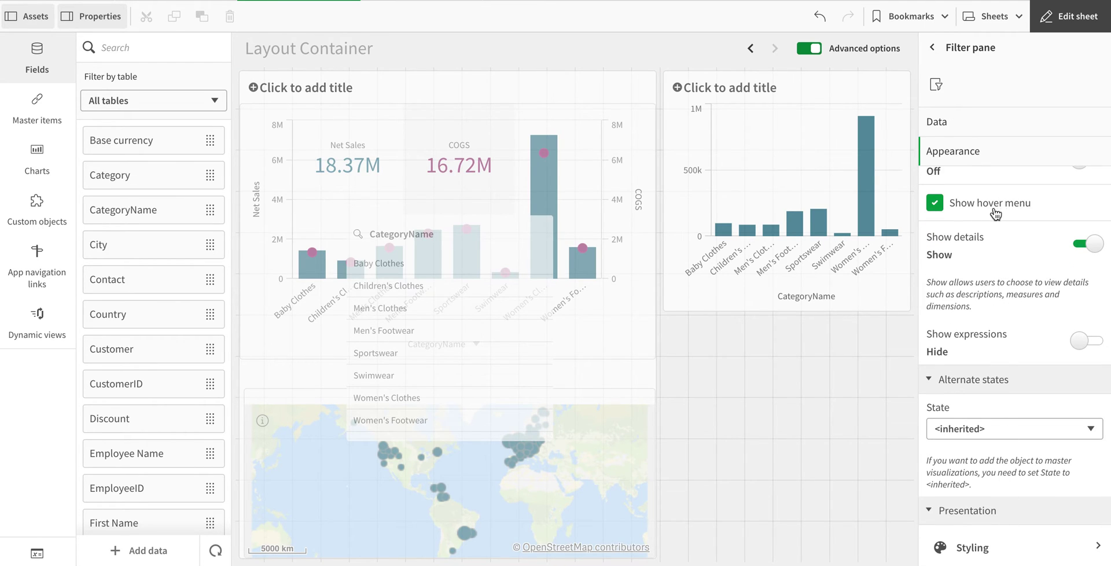
{"action": "scroll", "coordinate": [993, 206], "scroll_direction": "up", "scroll_amount": 1}
{"action": "left_click", "coordinate": [985, 123]}
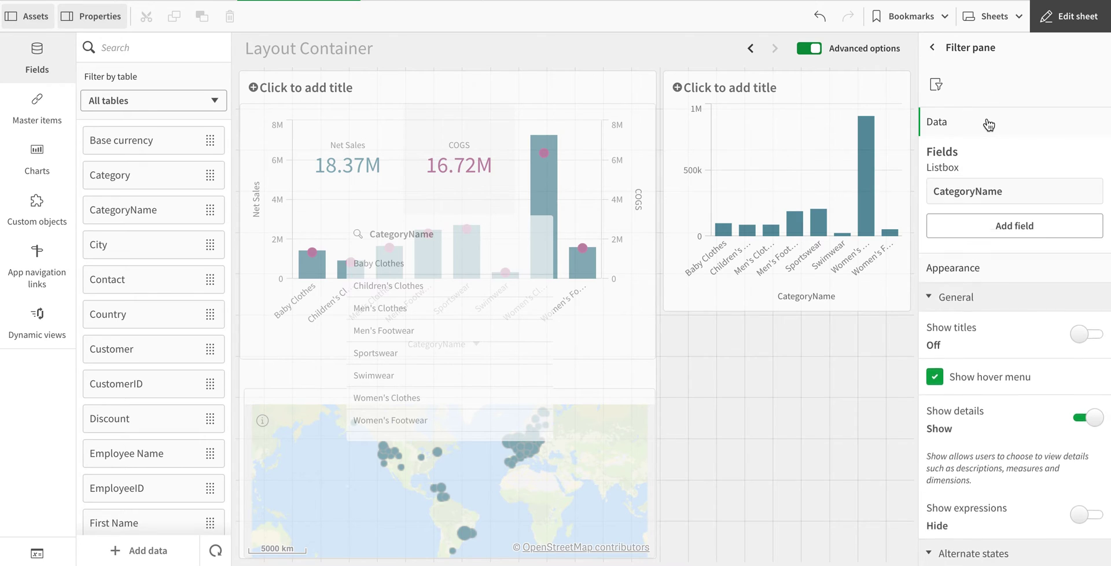
{"action": "left_click", "coordinate": [995, 227]}
{"action": "type", "text": "cou"}
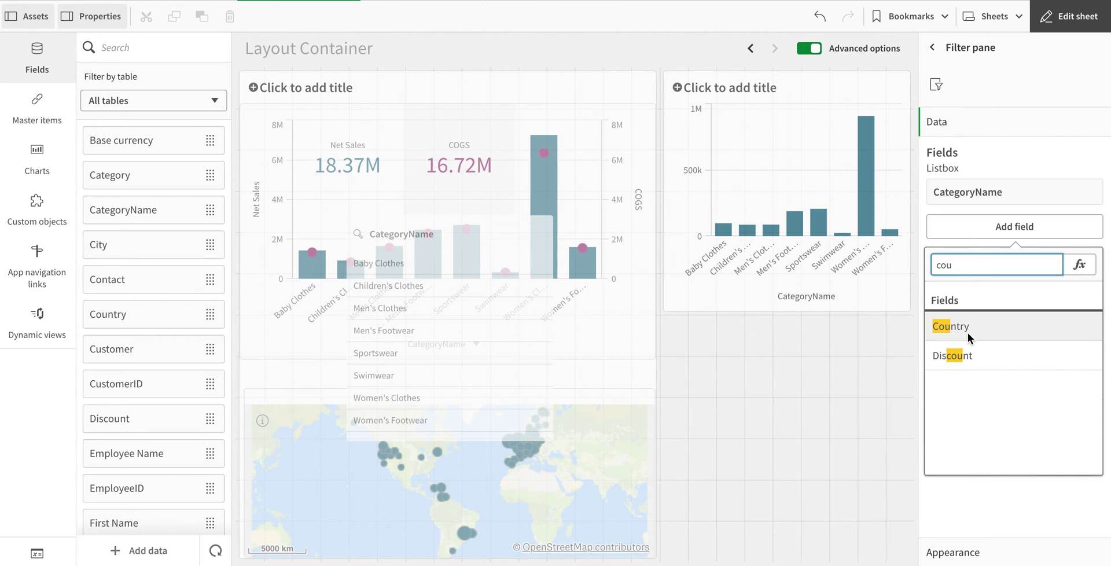
{"action": "left_click", "coordinate": [967, 336]}
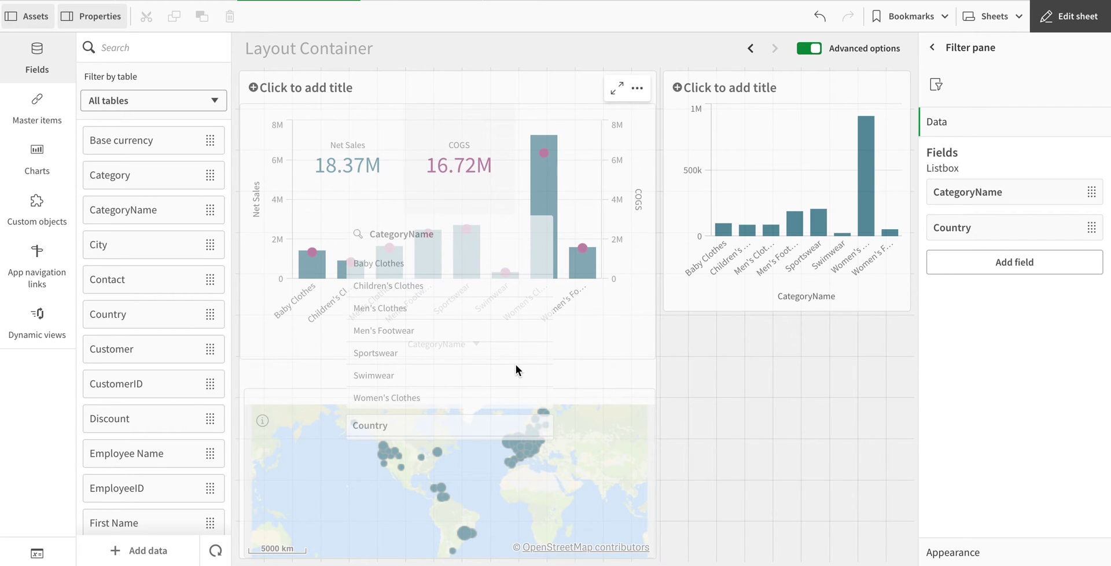
Shrink the filter pane to a strip about 9.28% high just below the Sales vs COGS chart, extending it to the container's left edge.
{"action": "left_click", "coordinate": [515, 363]}
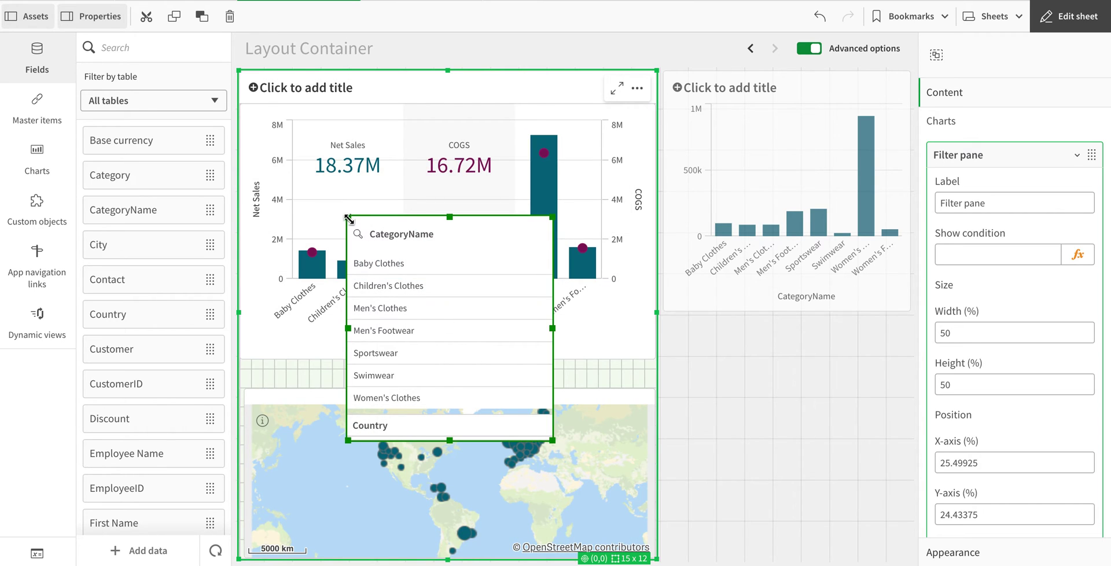
{"action": "left_click_drag", "start_coordinate": [347, 216], "coordinate": [341, 366]}
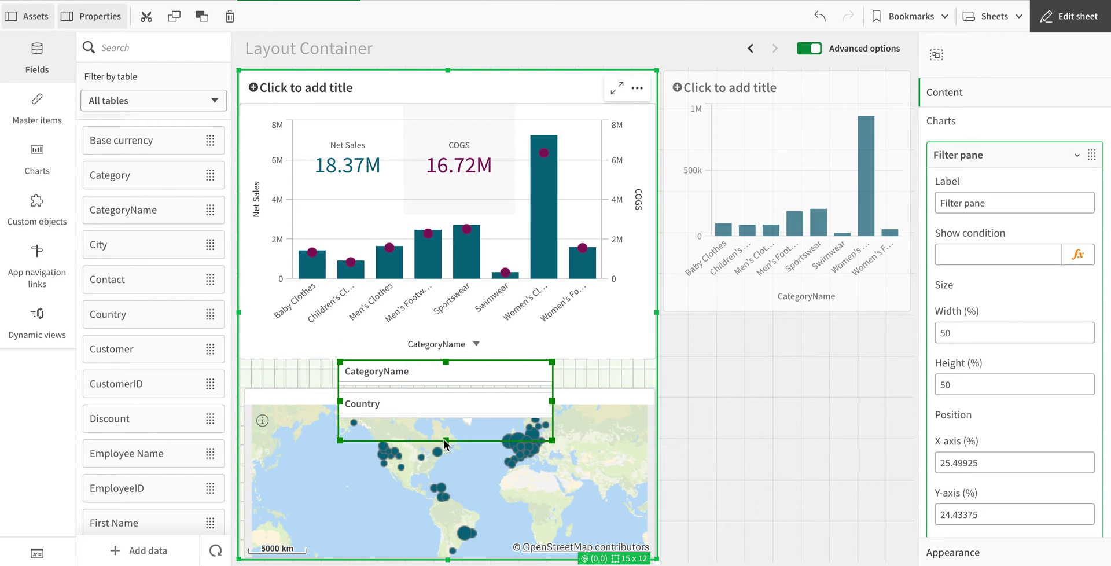
{"action": "left_click_drag", "start_coordinate": [446, 441], "coordinate": [438, 400]}
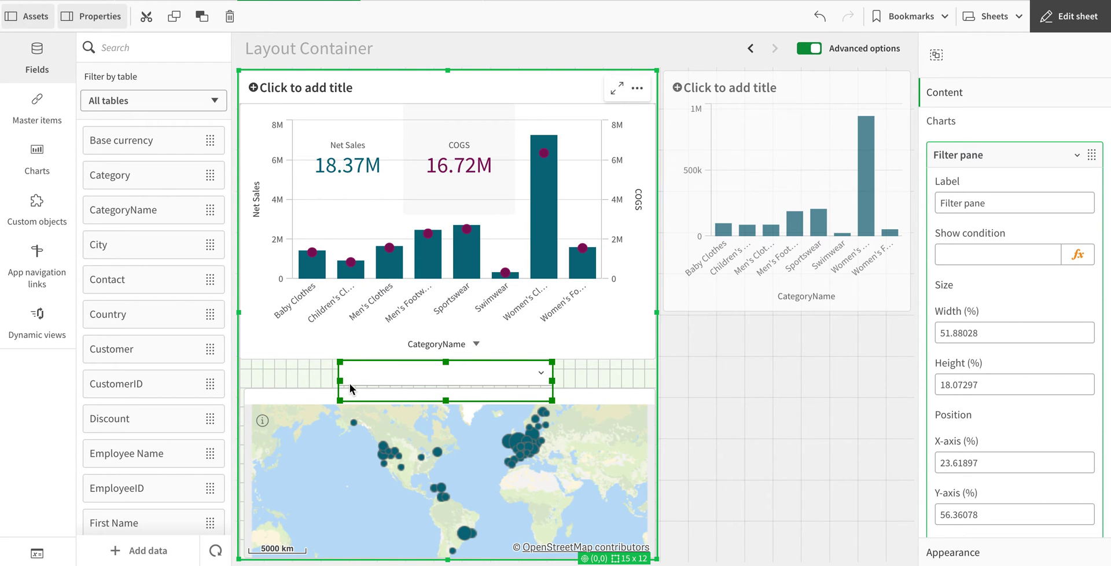
{"action": "left_click_drag", "start_coordinate": [343, 382], "coordinate": [255, 387]}
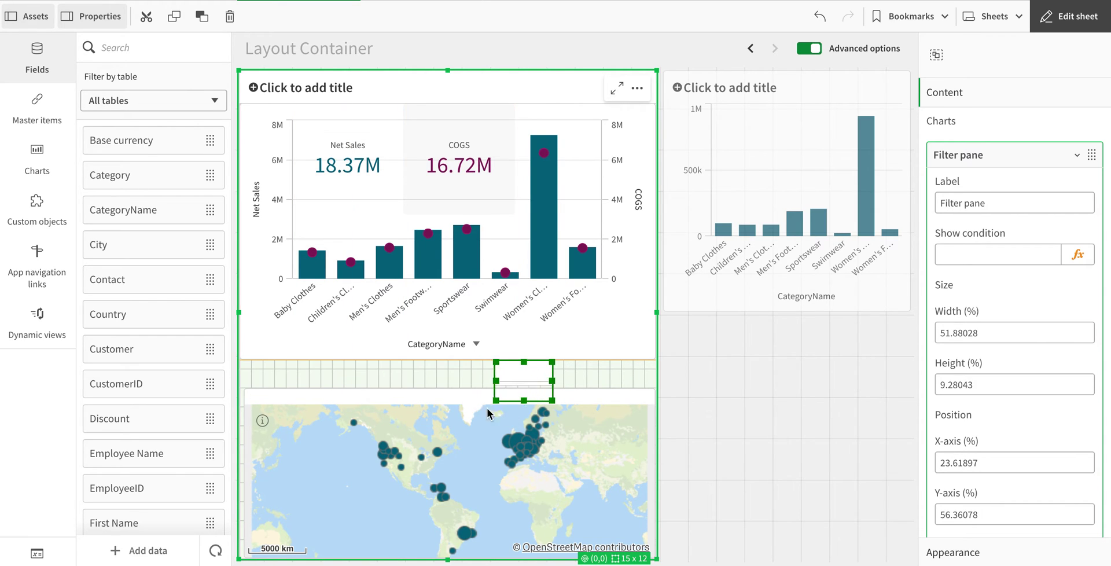
{"action": "left_click", "coordinate": [236, 407]}
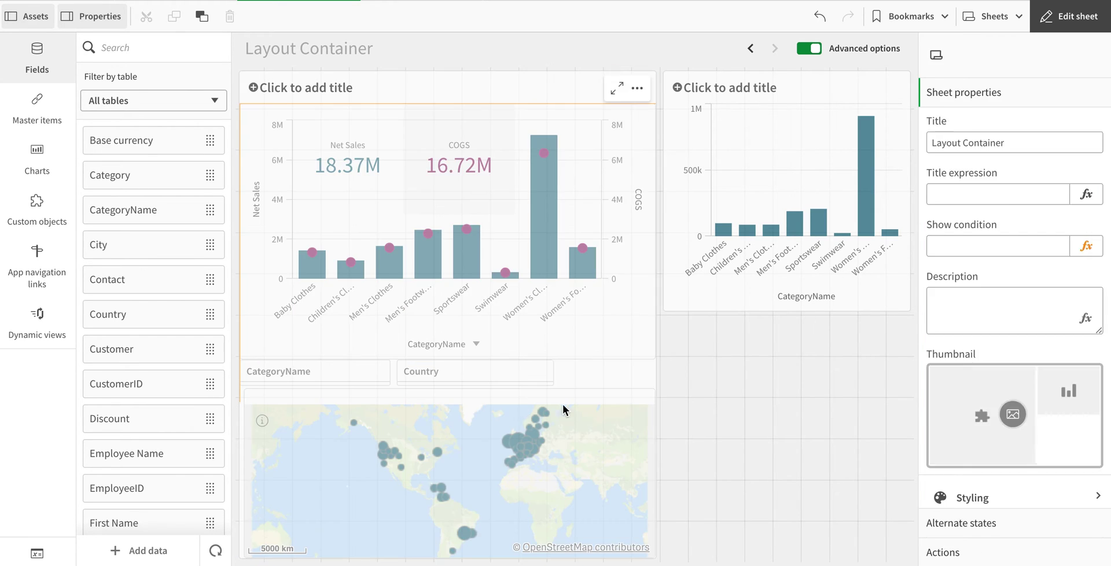
Widen the filter pane to 100% of the container by extending its right edge.
{"action": "left_click", "coordinate": [533, 387]}
{"action": "left_click", "coordinate": [532, 378]}
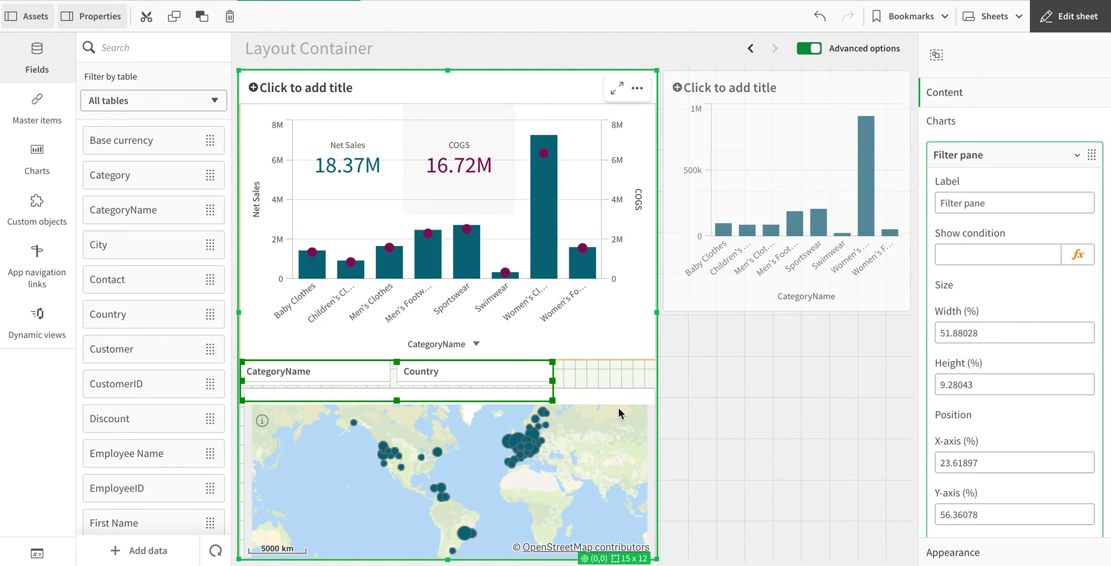
{"action": "left_click_drag", "start_coordinate": [554, 378], "coordinate": [566, 400]}
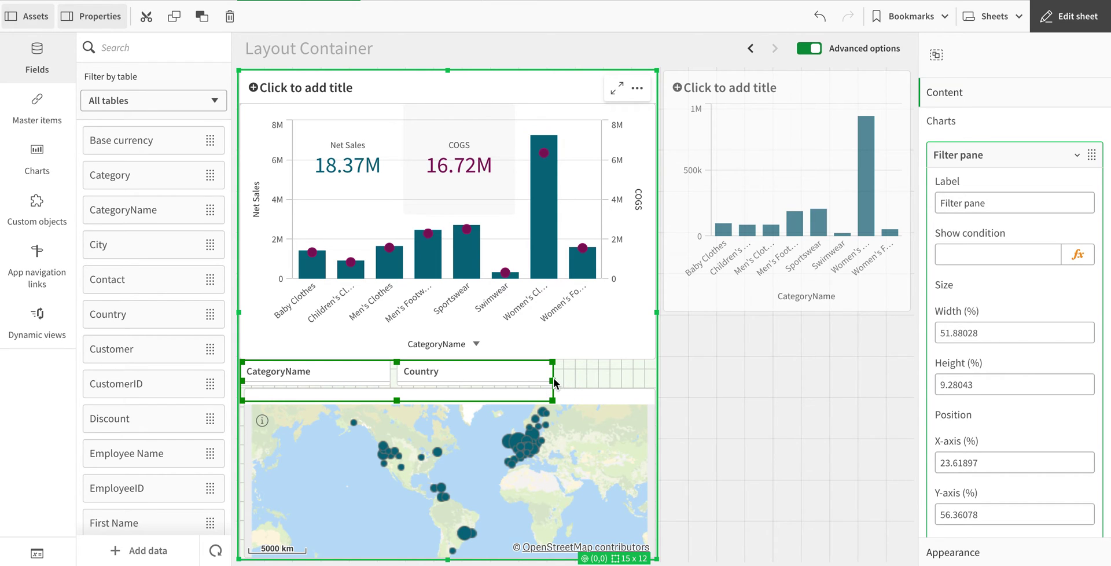
{"action": "left_click_drag", "start_coordinate": [555, 384], "coordinate": [656, 376]}
Raise the map's upper edge to close the gap beneath the filter pane and leave sheet editing.
{"action": "left_click", "coordinate": [615, 412]}
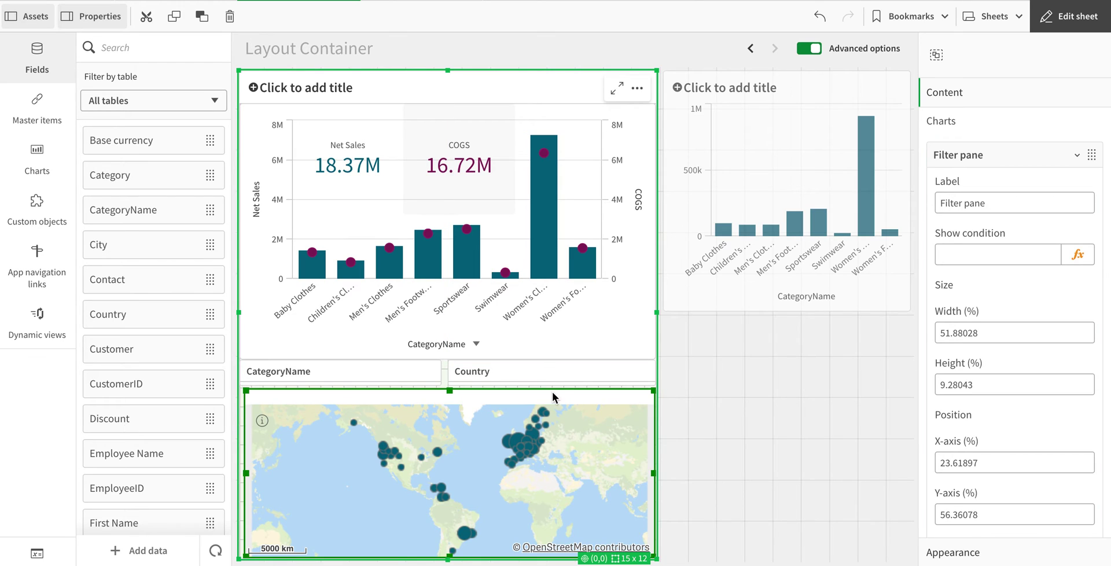
{"action": "left_click_drag", "start_coordinate": [450, 391], "coordinate": [450, 363]}
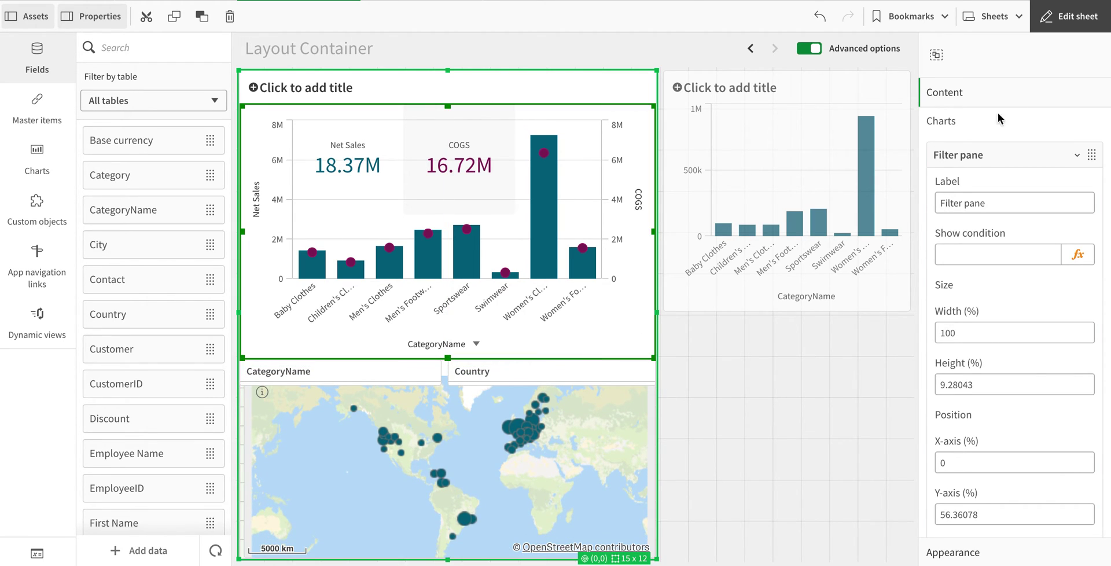
{"action": "left_click", "coordinate": [1071, 16]}
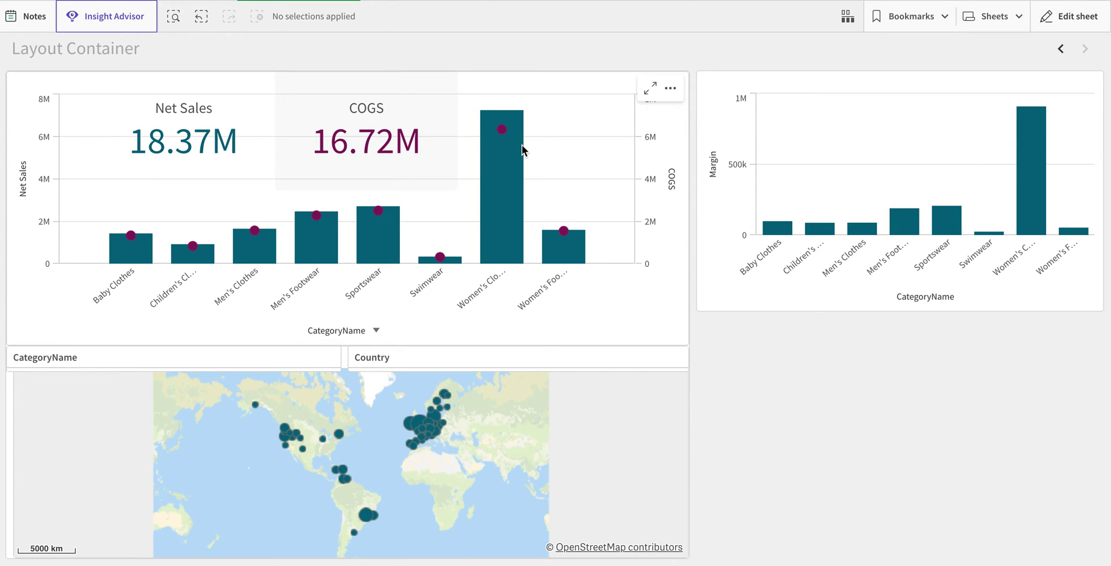
Set the layout container's alternate state to Group1 and return the sheet to analysis view.
{"action": "left_click", "coordinate": [1098, 23]}
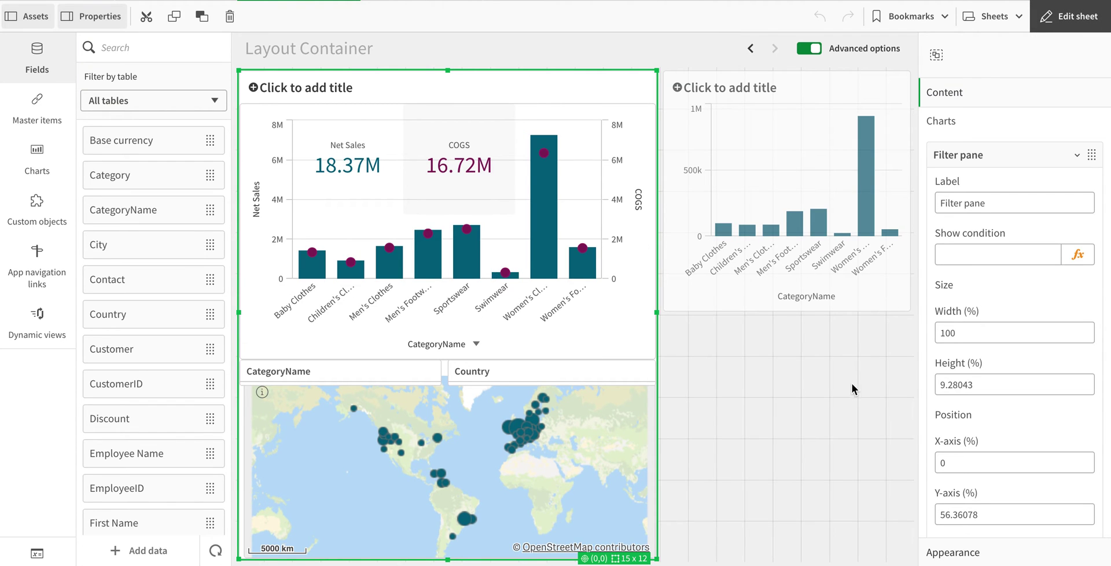
{"action": "mouse_move", "coordinate": [1045, 558]}
{"action": "left_click", "coordinate": [1036, 557]}
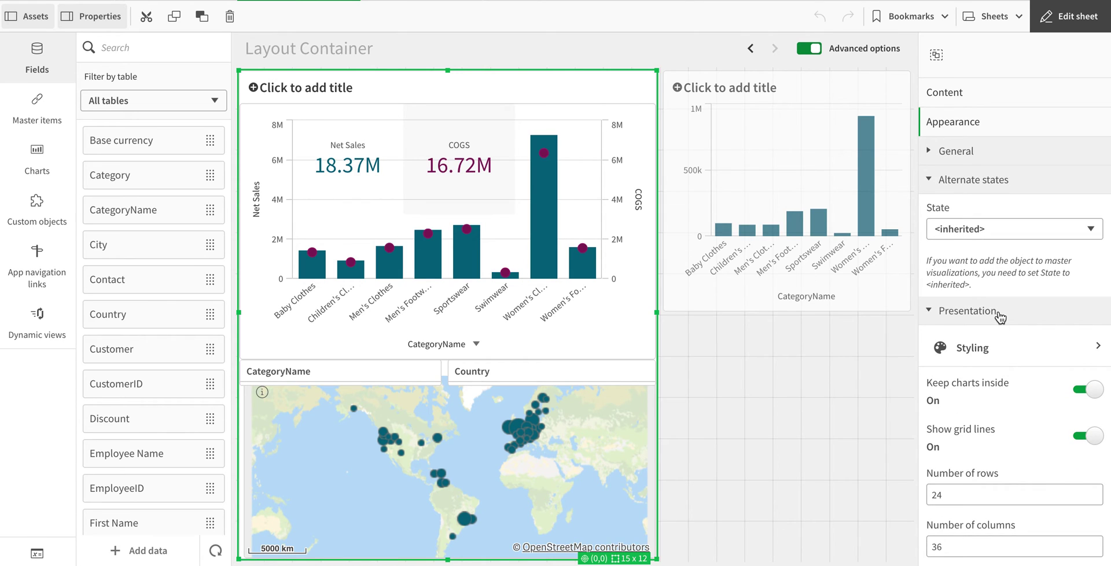
{"action": "left_click", "coordinate": [948, 319]}
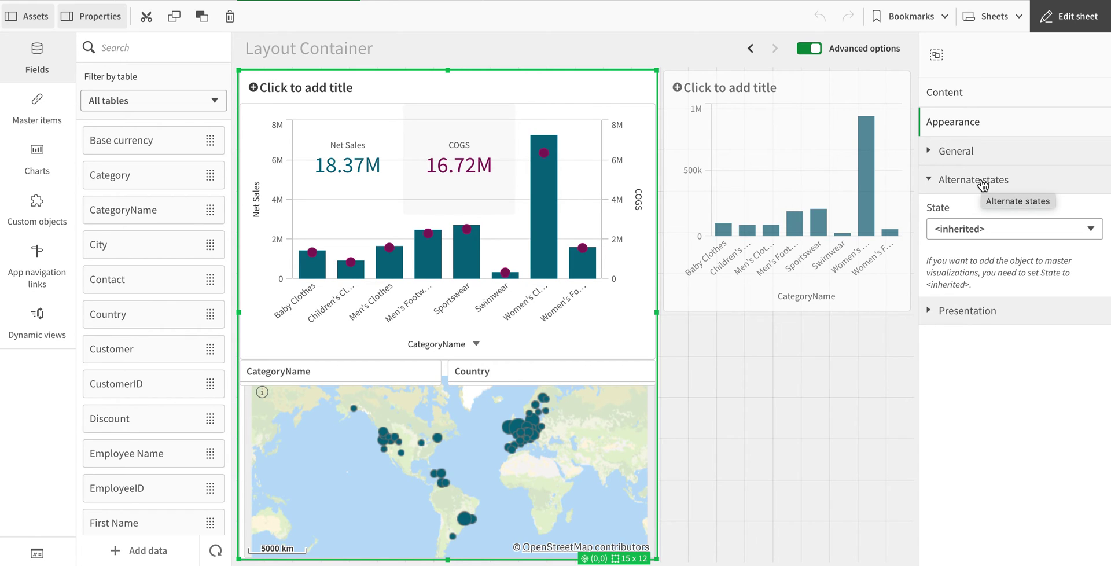
{"action": "left_click", "coordinate": [978, 227]}
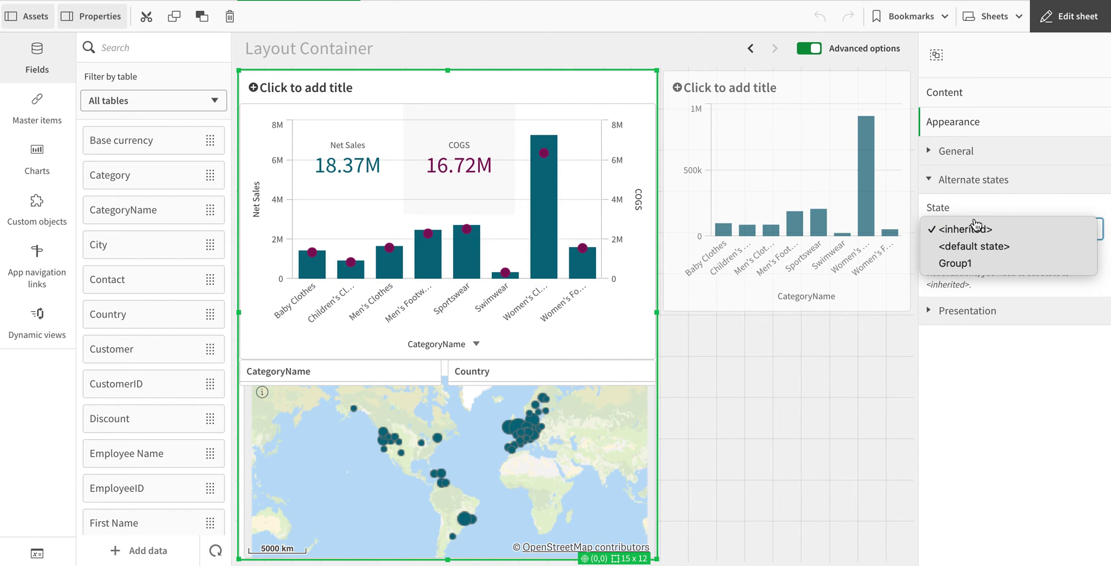
{"action": "left_click", "coordinate": [973, 264]}
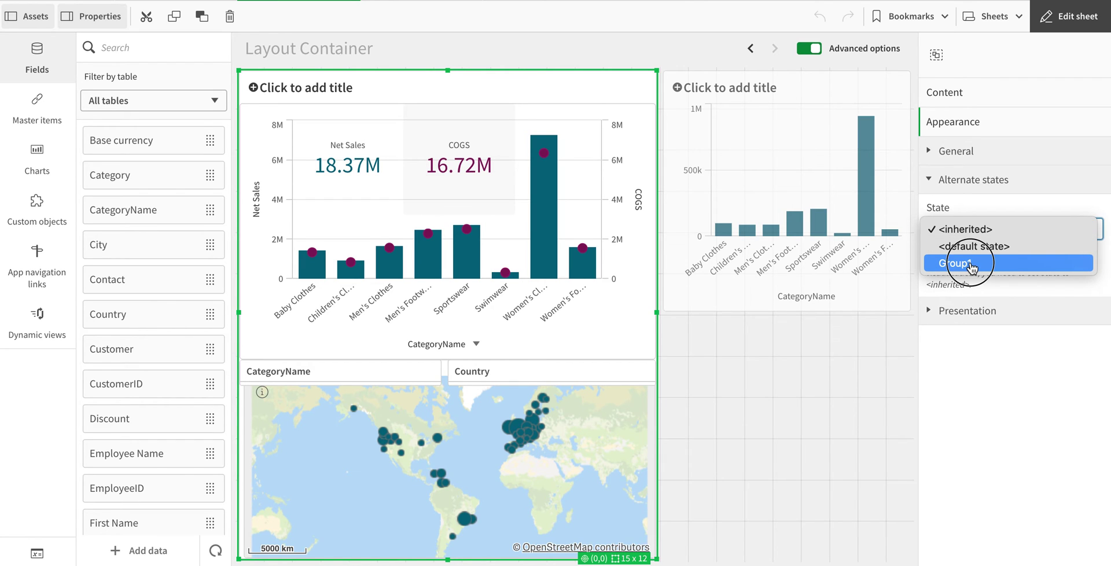
{"action": "left_click", "coordinate": [1094, 28]}
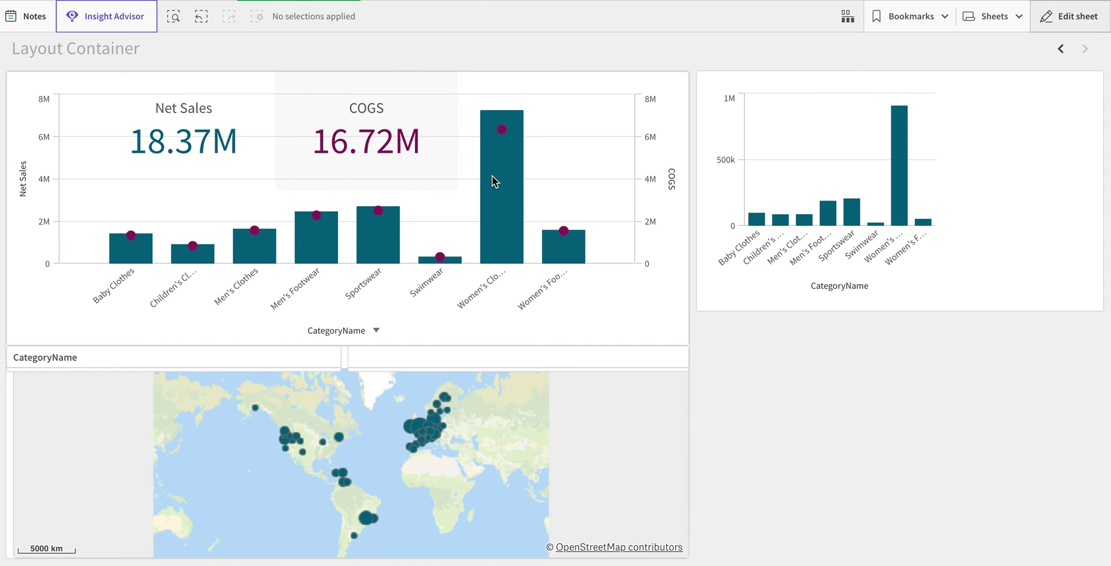
Review the list of charts in the layout container with the filter pane's settings collapsed.
{"action": "left_click", "coordinate": [1061, 20]}
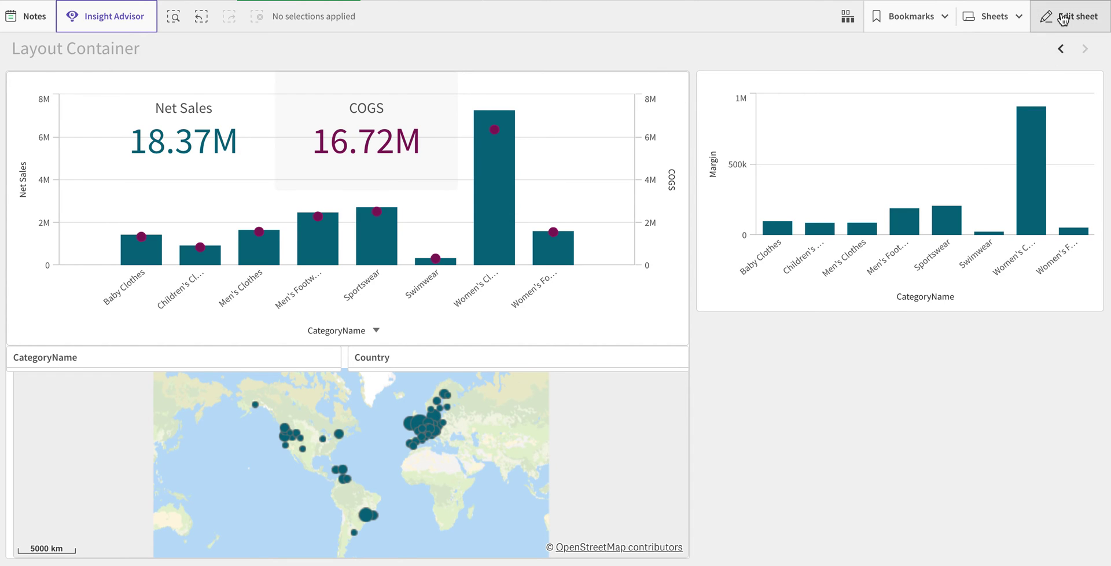
{"action": "left_click", "coordinate": [592, 232]}
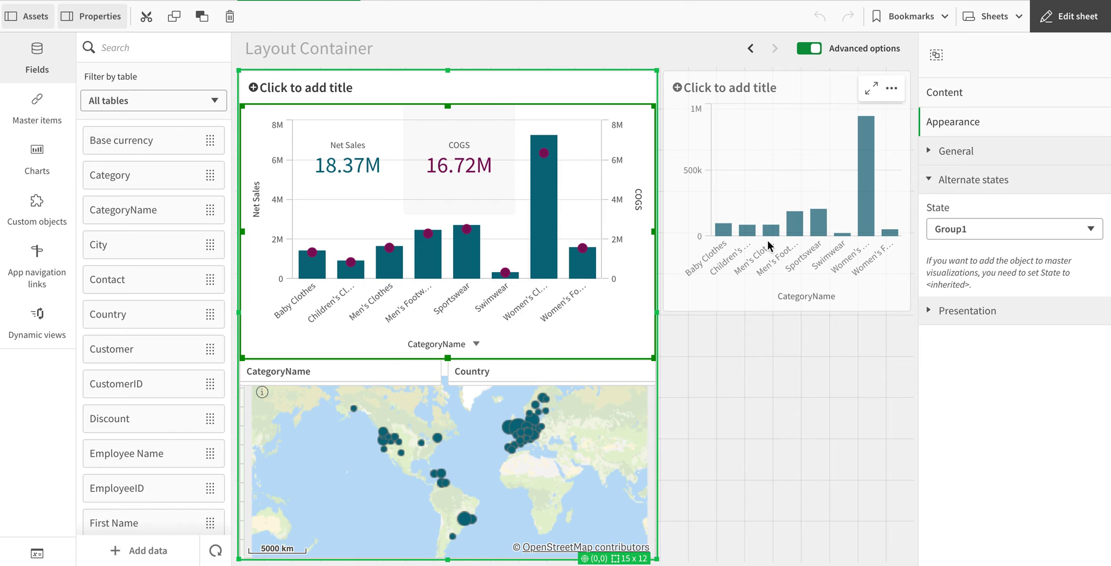
{"action": "left_click", "coordinate": [969, 99]}
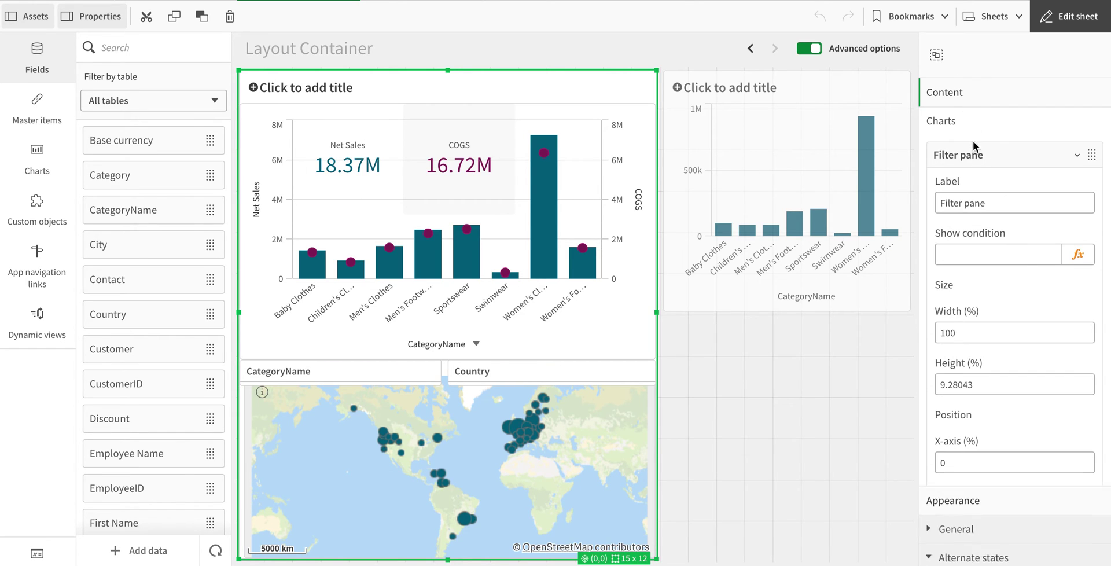
{"action": "left_click", "coordinate": [988, 155]}
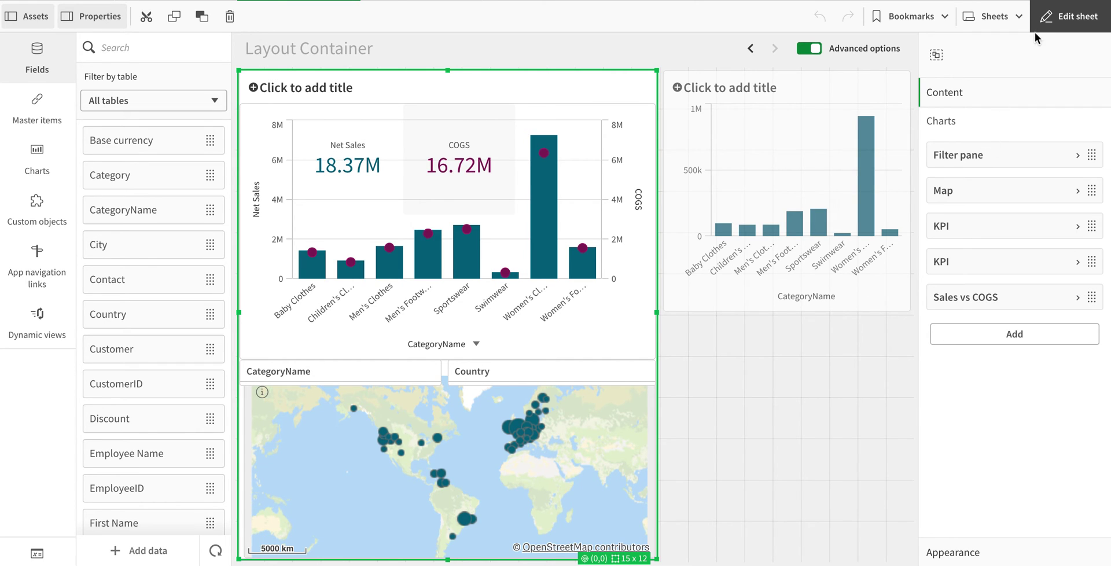
{"action": "left_click", "coordinate": [1071, 16]}
{"action": "left_click", "coordinate": [798, 192]}
{"action": "right_click", "coordinate": [800, 191]}
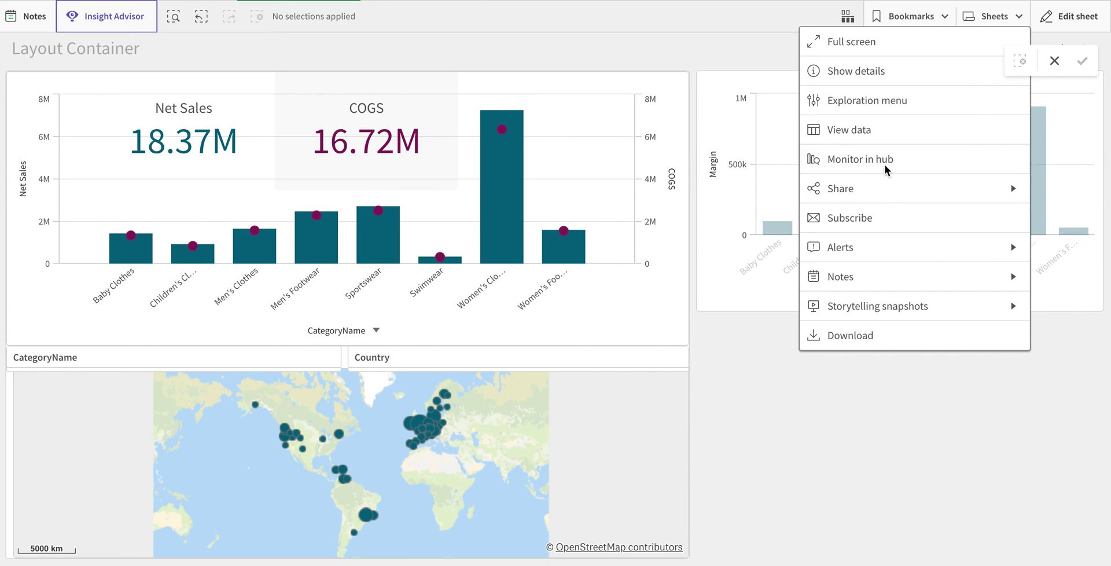
{"action": "left_click", "coordinate": [745, 410]}
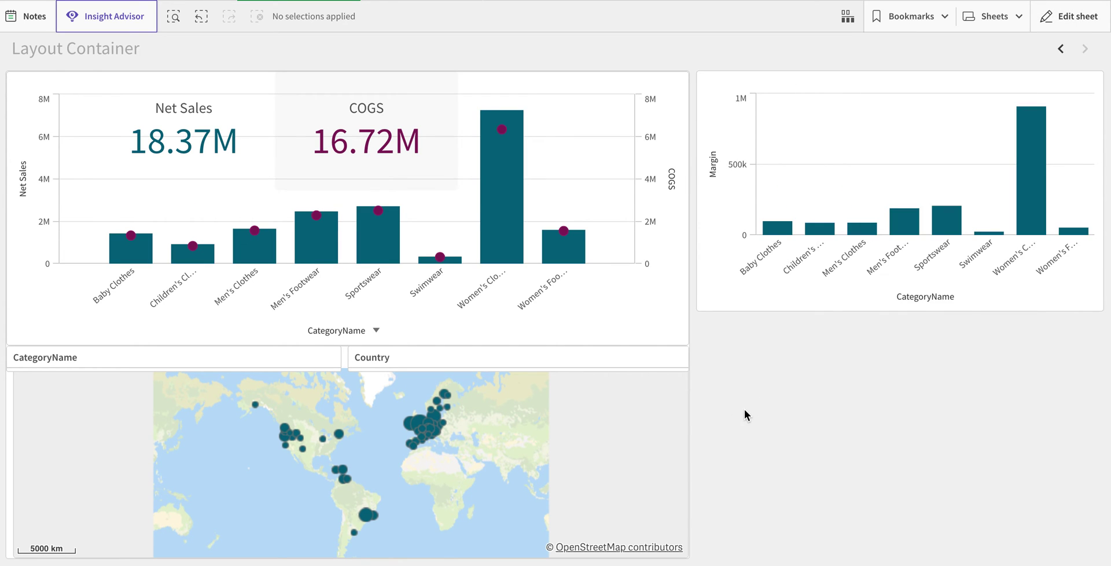
Check the data and alternate state settings of the separate Margin bar chart, and leave sheet editing.
{"action": "left_click", "coordinate": [1063, 17]}
{"action": "left_click", "coordinate": [868, 154]}
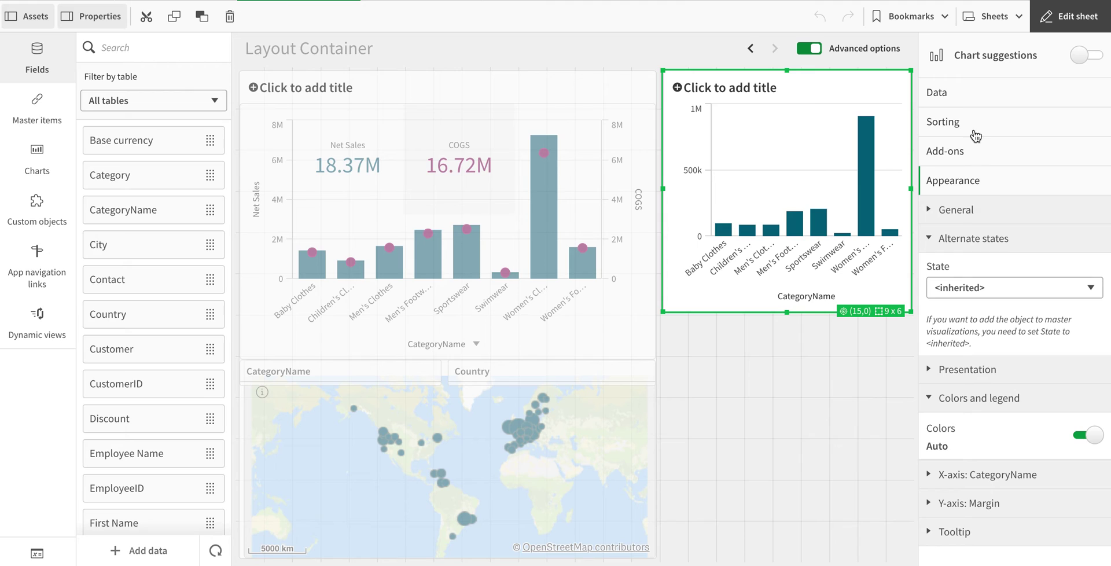
{"action": "left_click", "coordinate": [974, 95]}
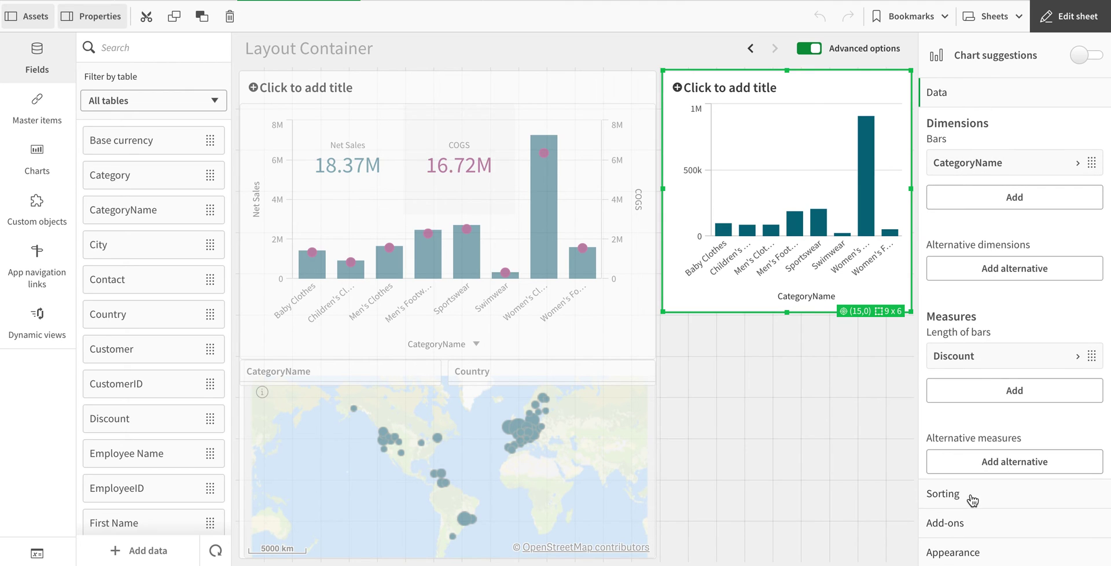
{"action": "left_click", "coordinate": [968, 552]}
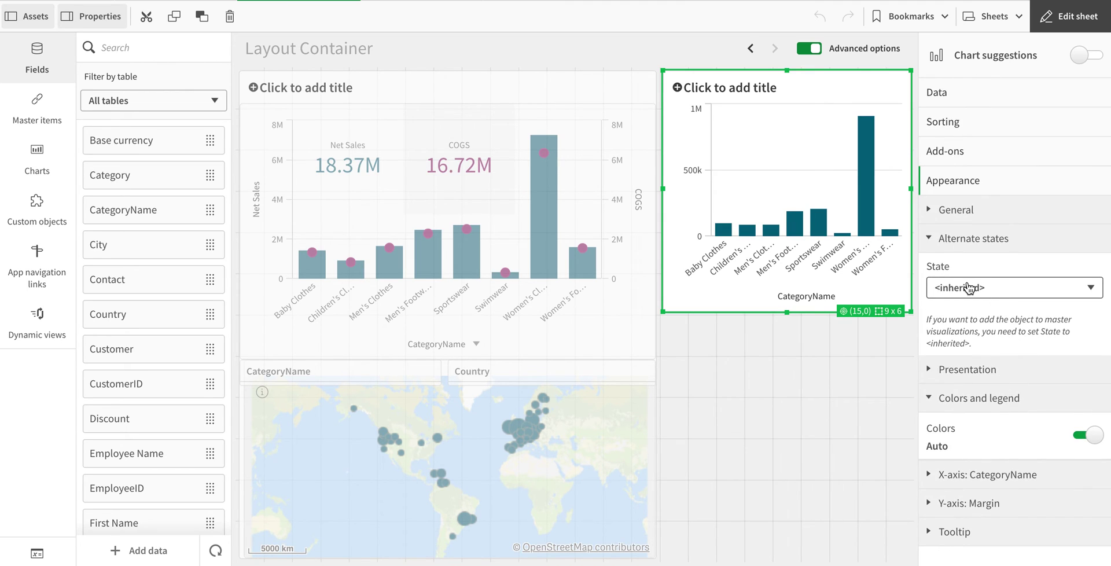
{"action": "left_click", "coordinate": [1070, 17]}
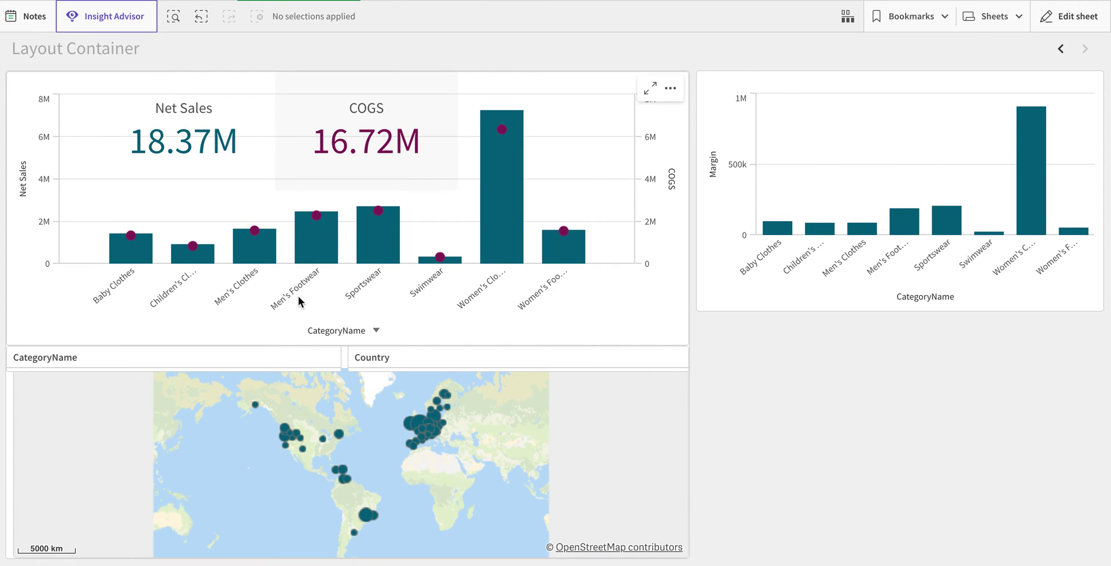
Filter the layout container's CategoryName to Men's Footwear and confirm the selection.
{"action": "left_click", "coordinate": [281, 355]}
{"action": "left_click", "coordinate": [81, 442]}
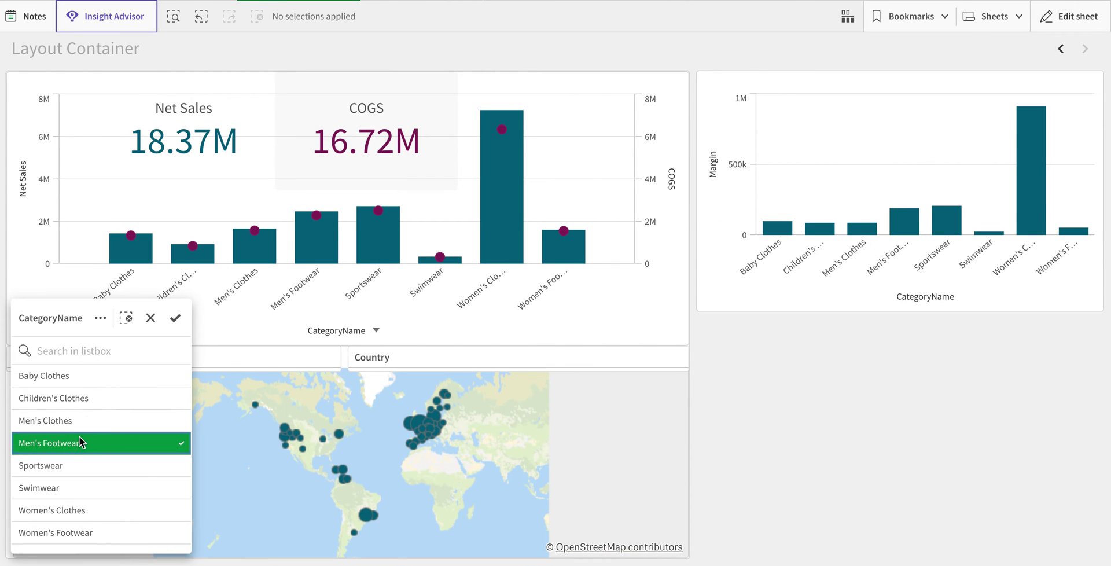
{"action": "left_click", "coordinate": [175, 318]}
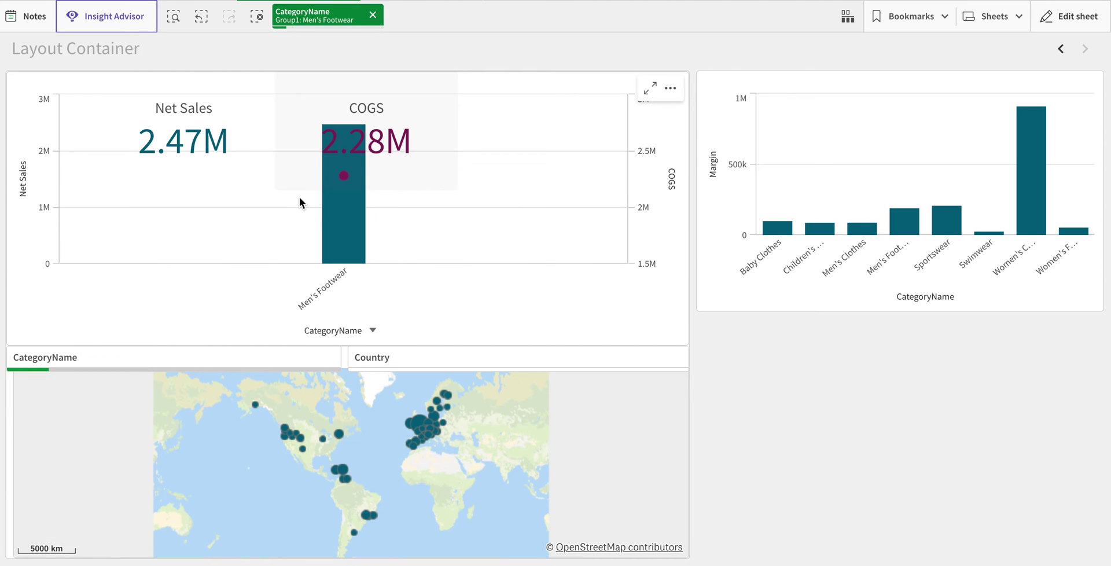
Compare the chart options offered for the combo chart and map inside the layout container with those of the separate Margin bar chart.
{"action": "mouse_move", "coordinate": [894, 223]}
{"action": "mouse_move", "coordinate": [342, 204]}
{"action": "right_click", "coordinate": [585, 82]}
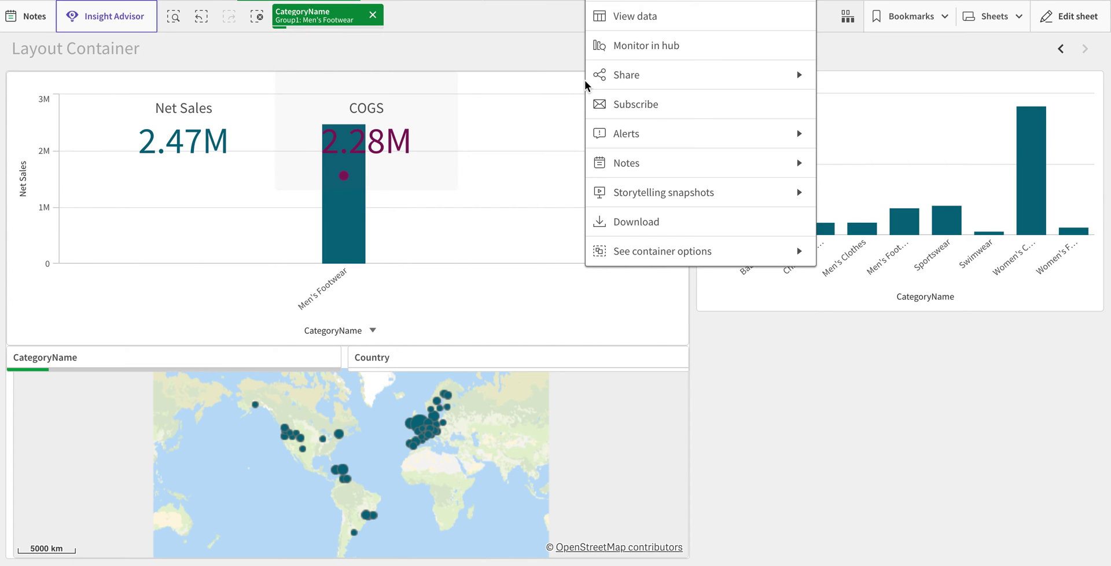
{"action": "left_click", "coordinate": [542, 79]}
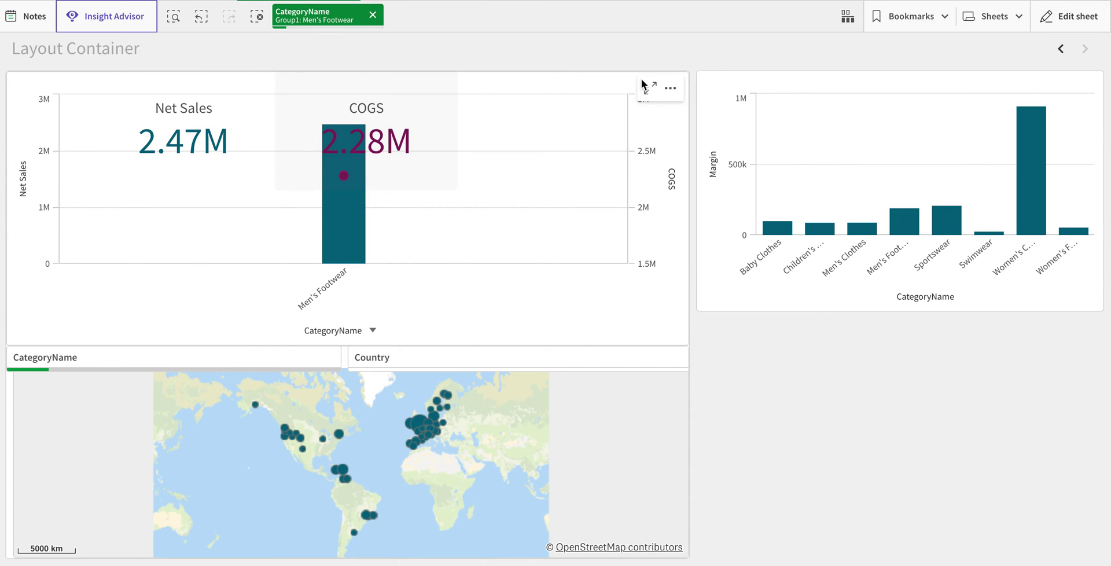
{"action": "right_click", "coordinate": [514, 184]}
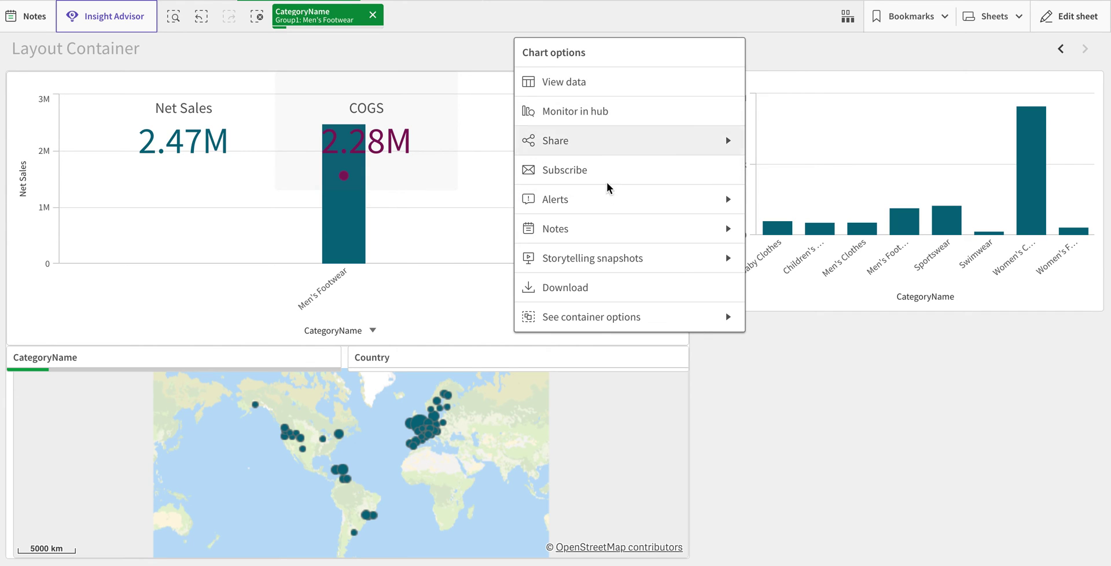
{"action": "left_click", "coordinate": [923, 252]}
{"action": "right_click", "coordinate": [932, 93]}
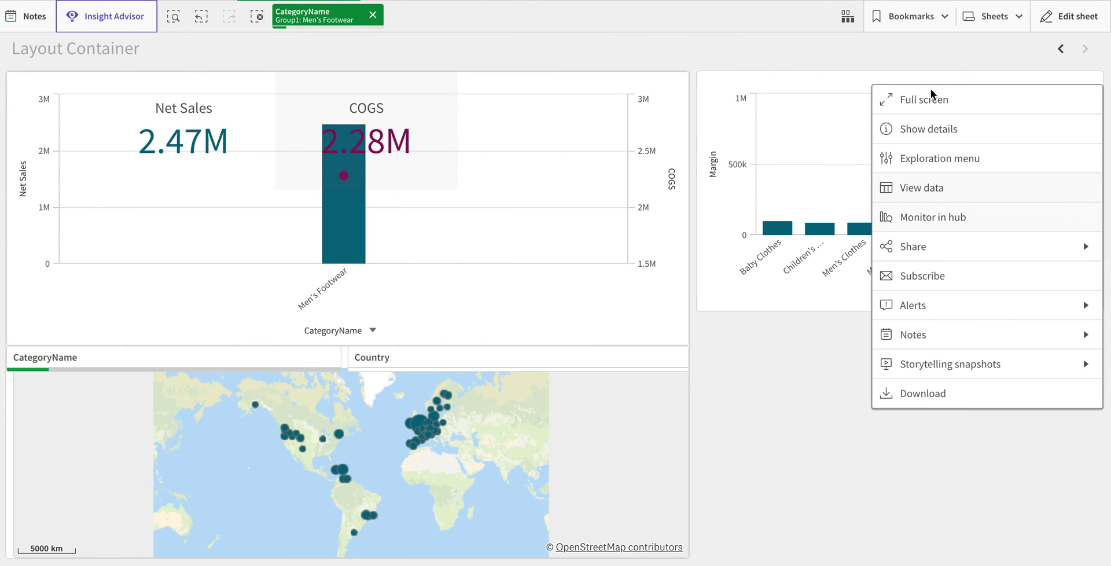
{"action": "left_click", "coordinate": [519, 252]}
{"action": "right_click", "coordinate": [519, 251]}
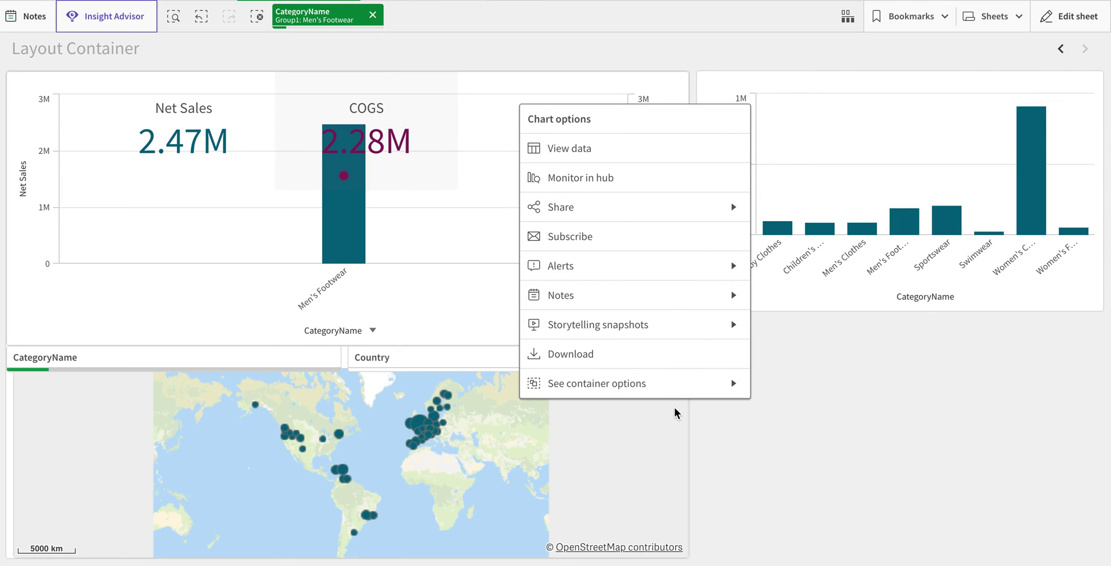
{"action": "left_click", "coordinate": [894, 155]}
{"action": "right_click", "coordinate": [894, 155]}
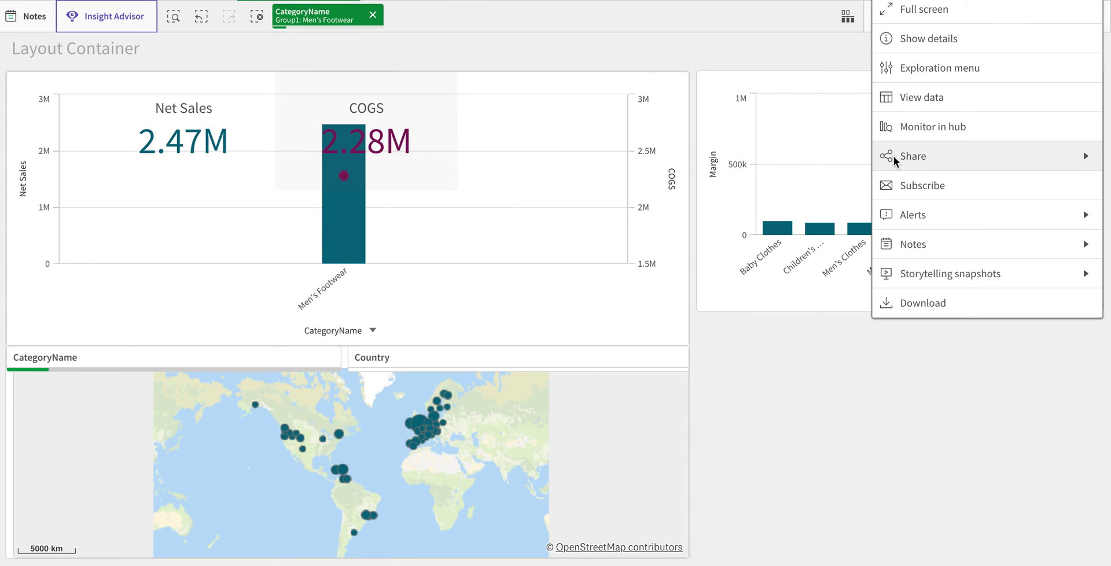
{"action": "left_click", "coordinate": [557, 172]}
{"action": "right_click", "coordinate": [557, 171]}
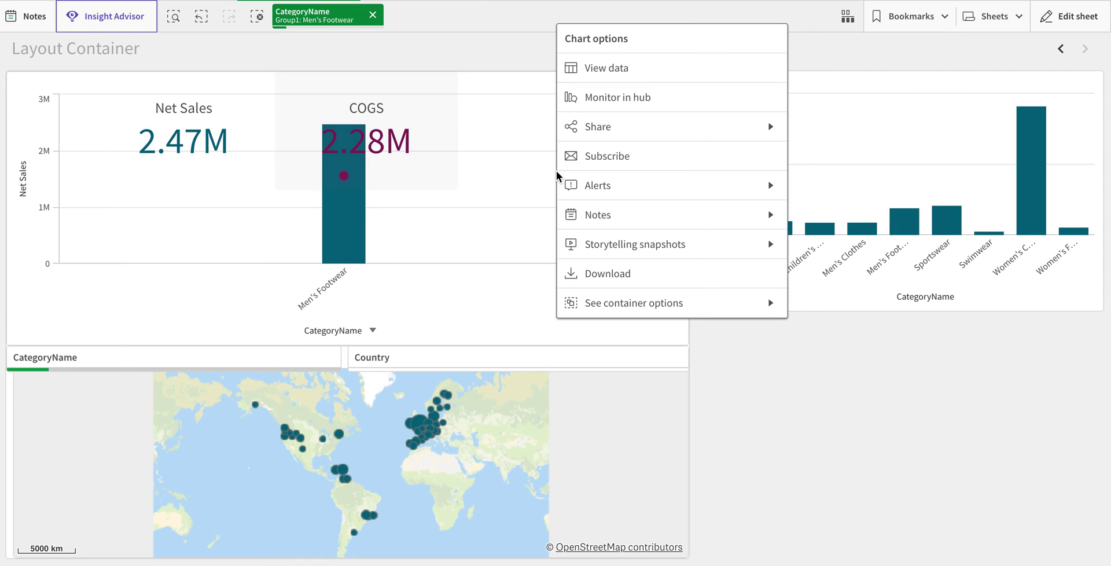
{"action": "right_click", "coordinate": [831, 112]}
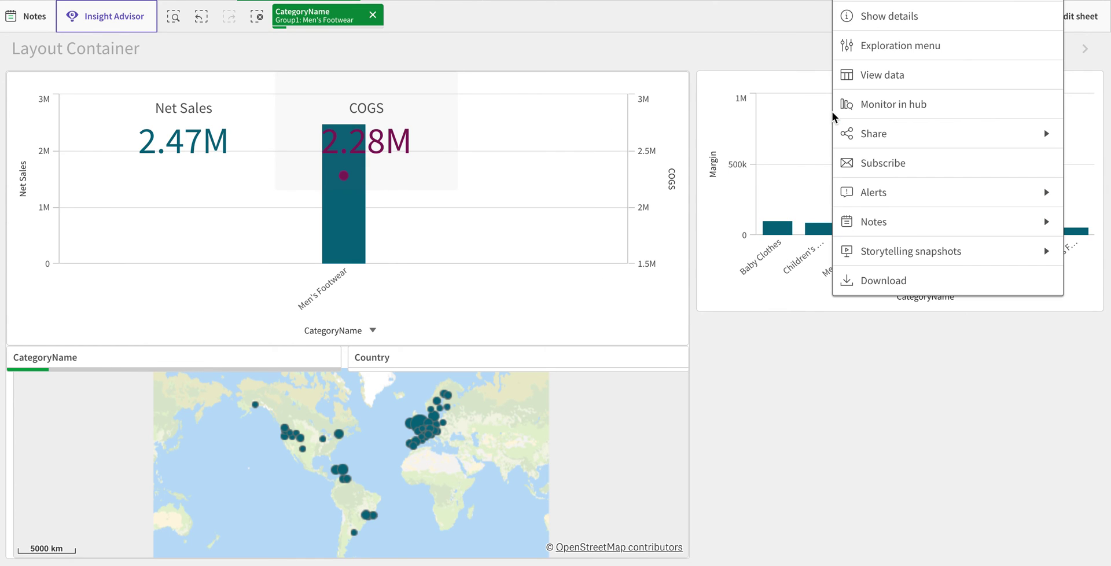
{"action": "right_click", "coordinate": [588, 158]}
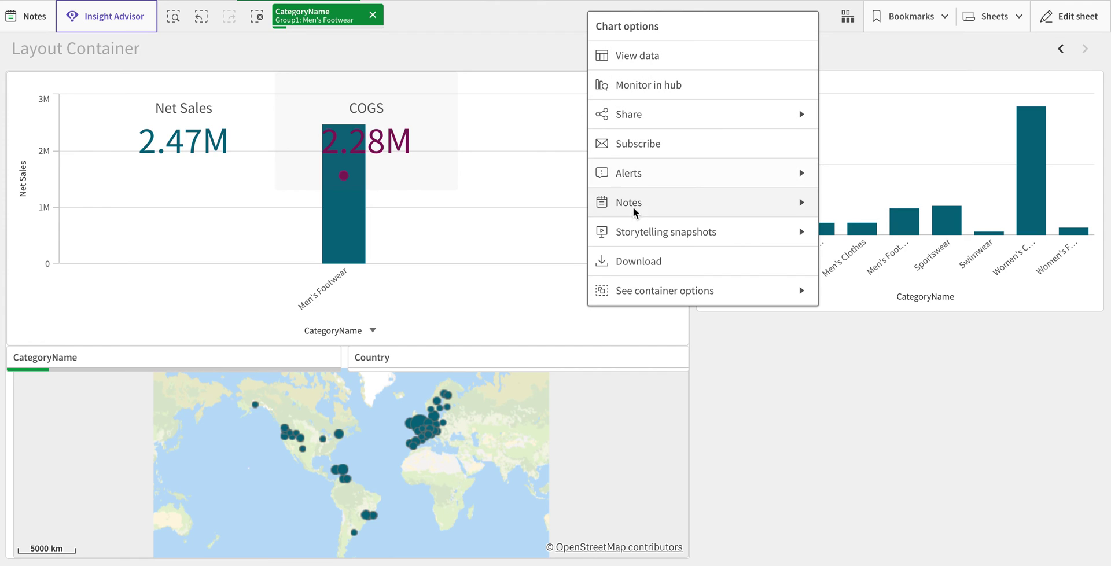
{"action": "right_click", "coordinate": [527, 419]}
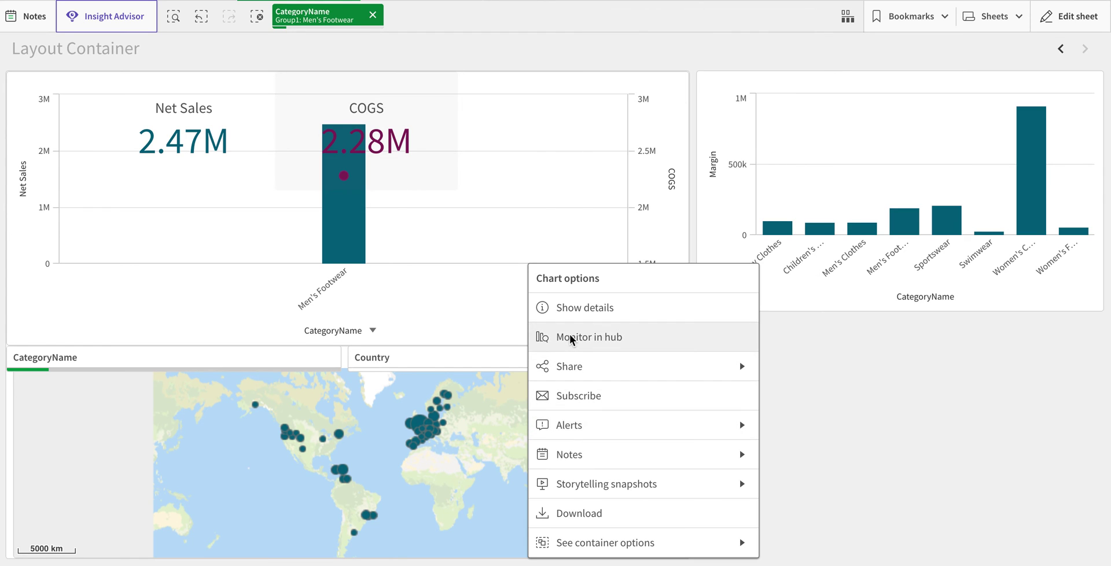
{"action": "right_click", "coordinate": [770, 175]}
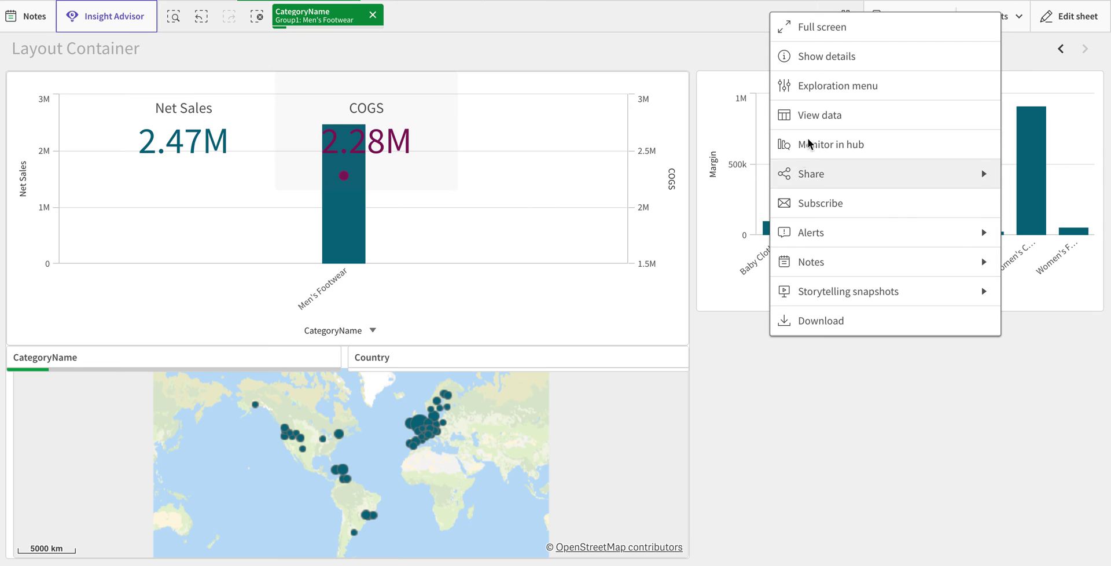
{"action": "right_click", "coordinate": [593, 186]}
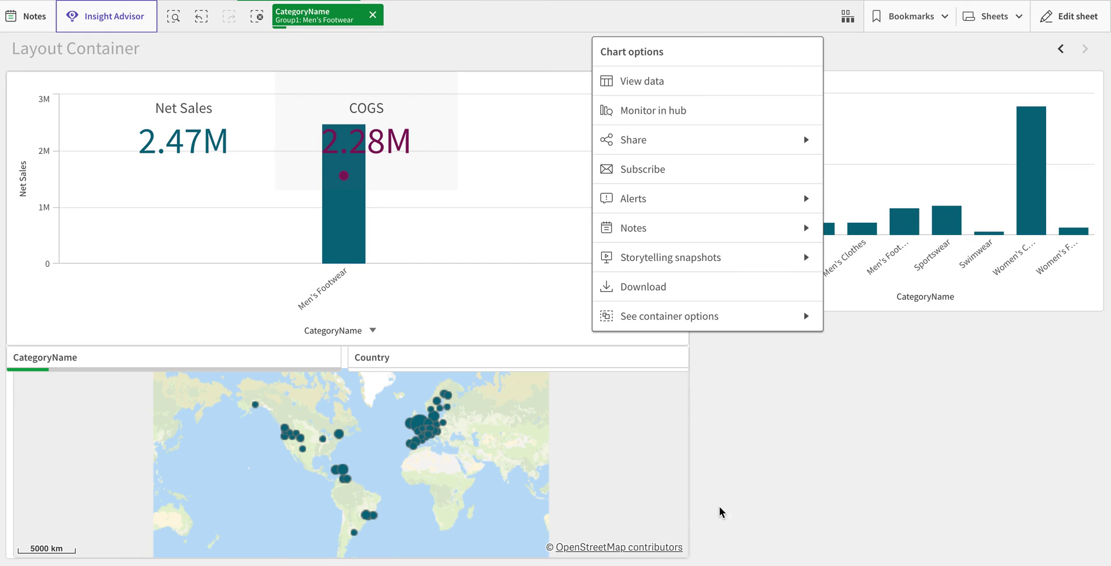
{"action": "left_click", "coordinate": [803, 538]}
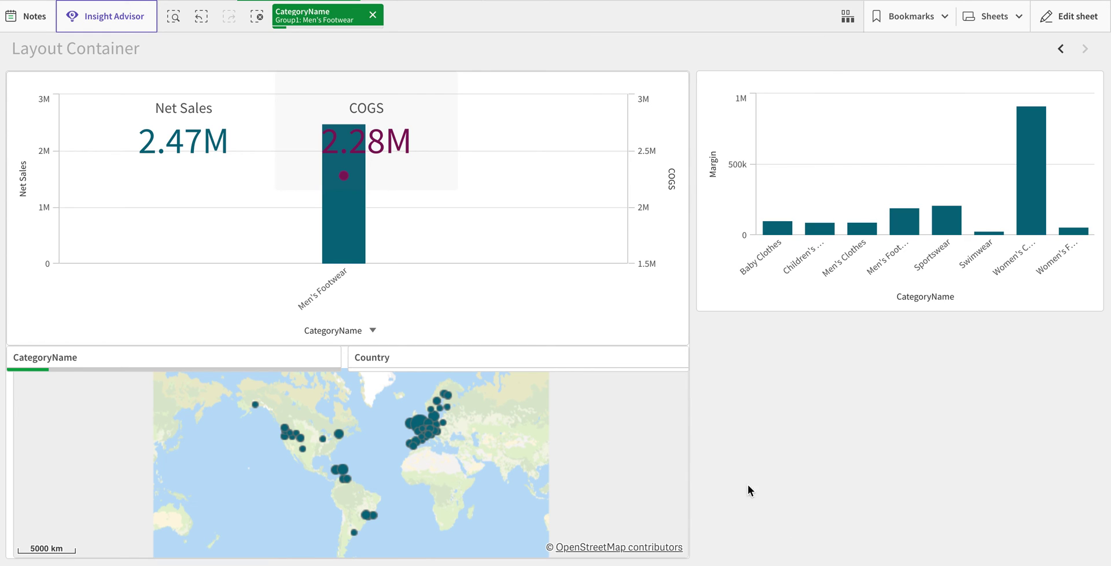
Review the layout container's own container options and return to the combo chart's options.
{"action": "right_click", "coordinate": [674, 165]}
{"action": "left_click", "coordinate": [731, 306]}
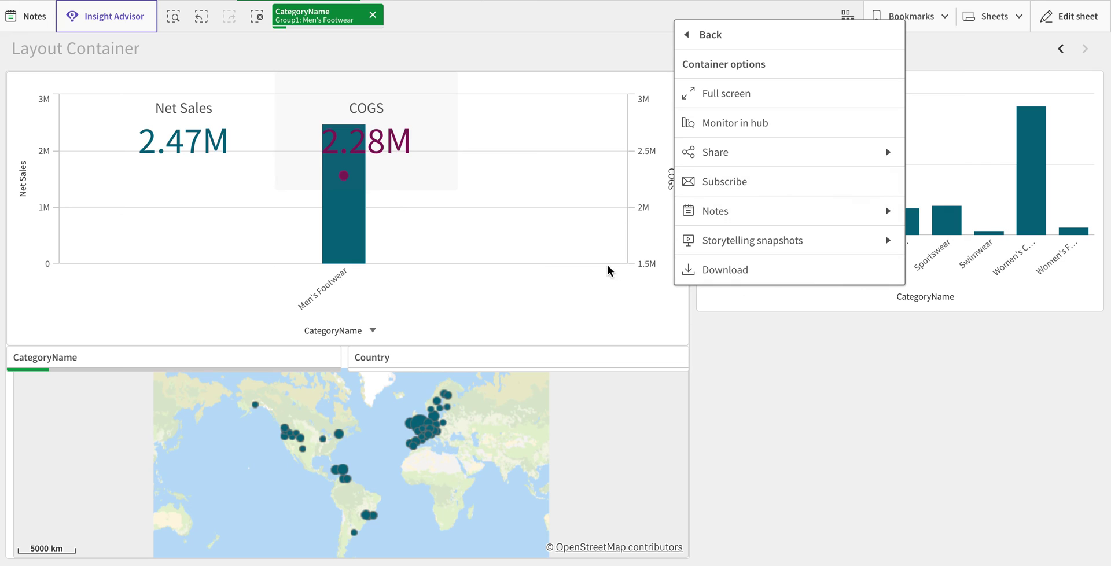
{"action": "left_click", "coordinate": [720, 35]}
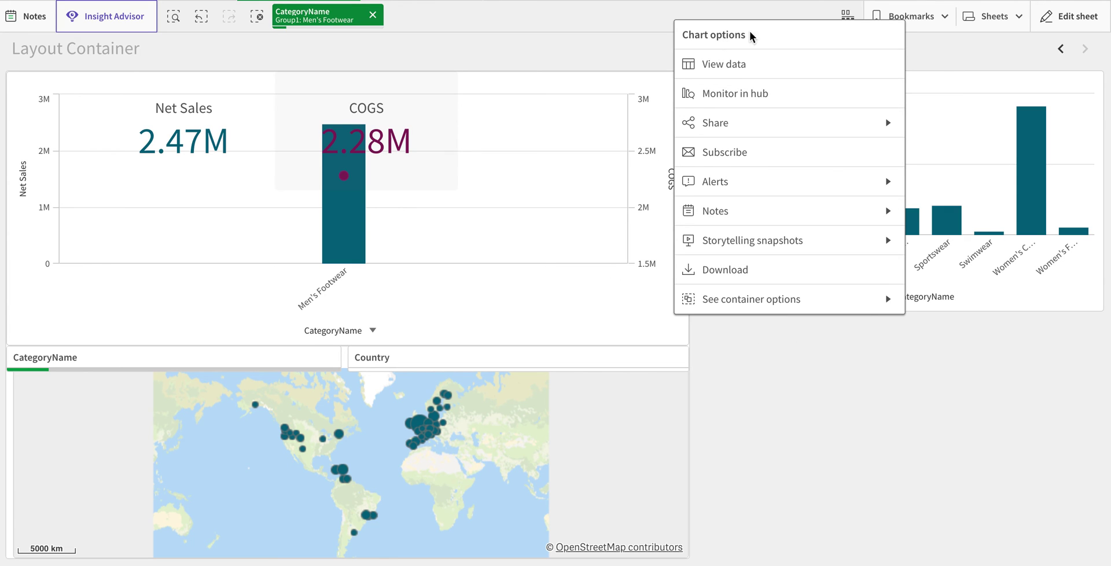
Open the sheet for editing and copy the entire layout container.
{"action": "left_click", "coordinate": [1069, 16]}
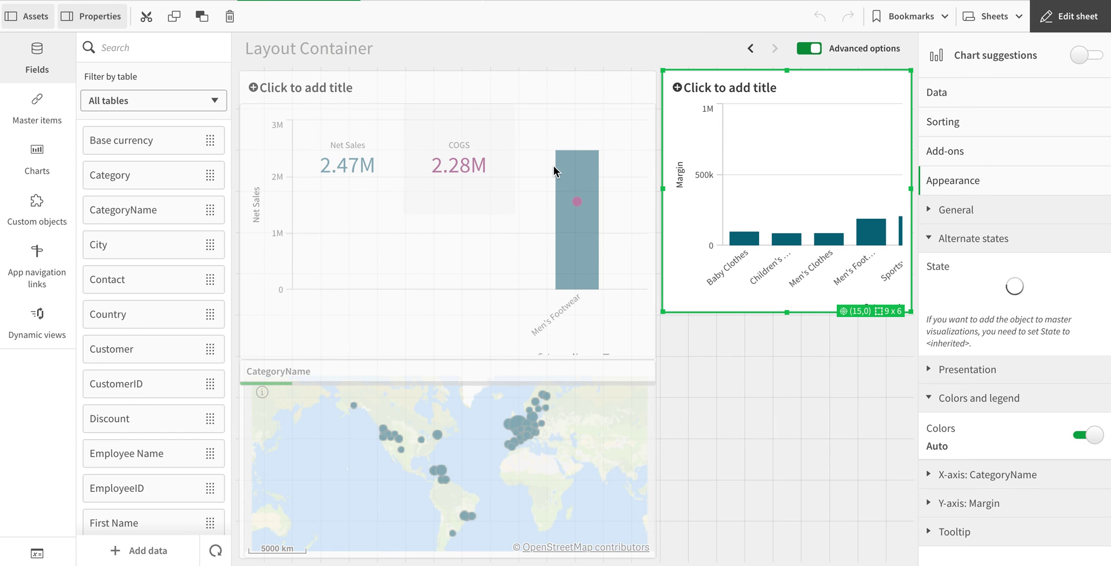
{"action": "left_click", "coordinate": [554, 165]}
{"action": "right_click", "coordinate": [554, 167]}
{"action": "left_click", "coordinate": [610, 282]}
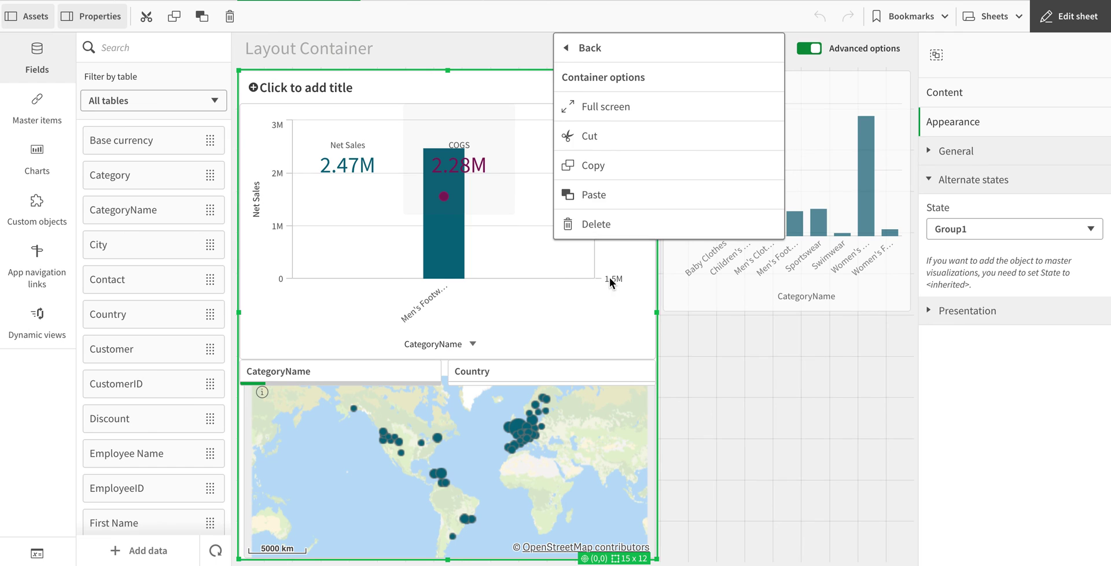
{"action": "left_click", "coordinate": [611, 164]}
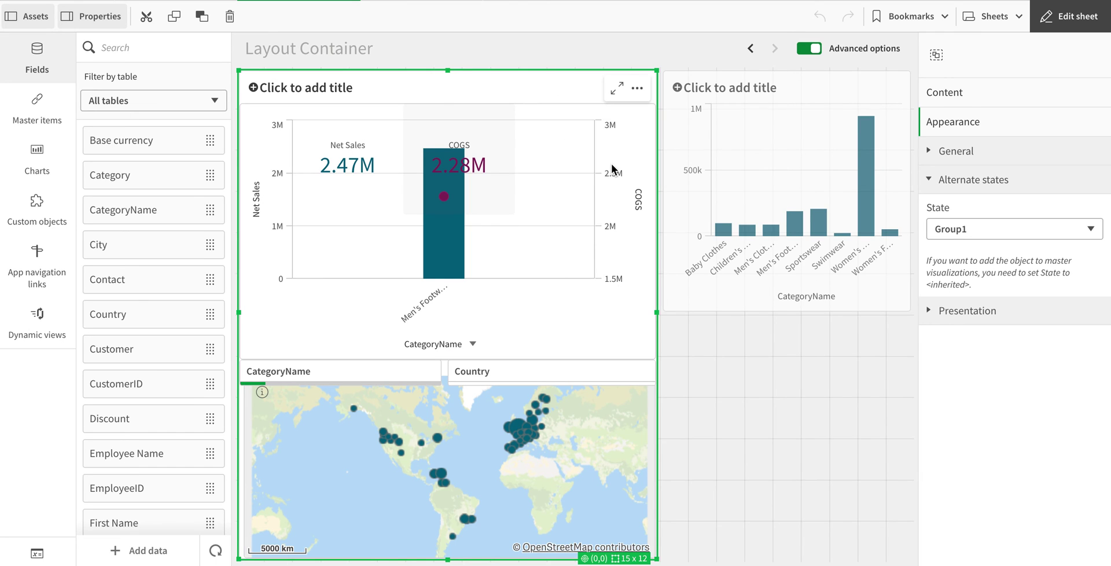
Paste the copied layout container into the empty area below the Margin bar chart and set its alternate state to <default state>.
{"action": "right_click", "coordinate": [763, 364]}
{"action": "left_click", "coordinate": [794, 400]}
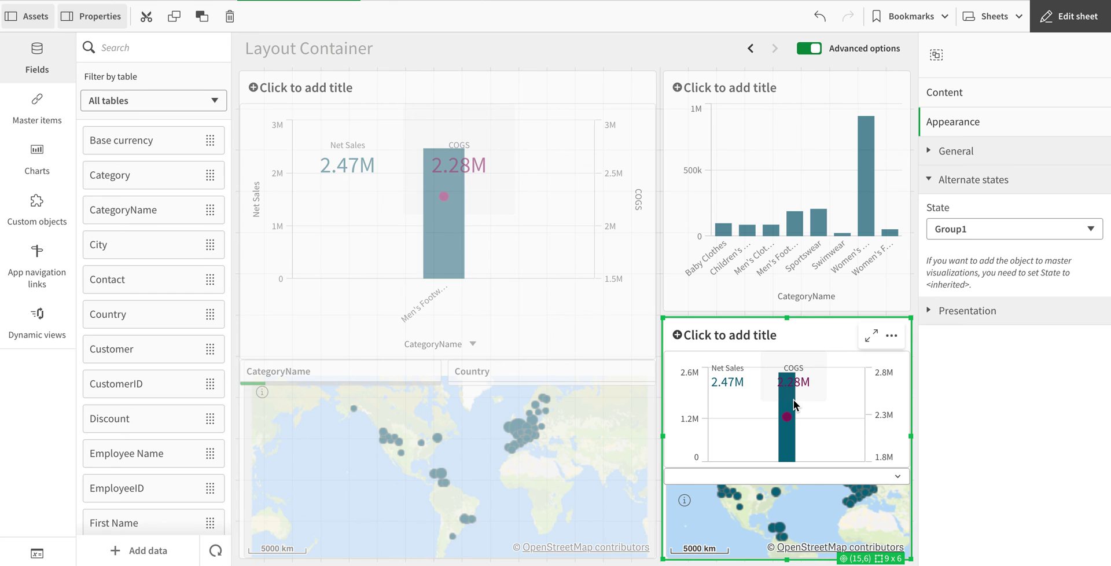
{"action": "left_click", "coordinate": [938, 228]}
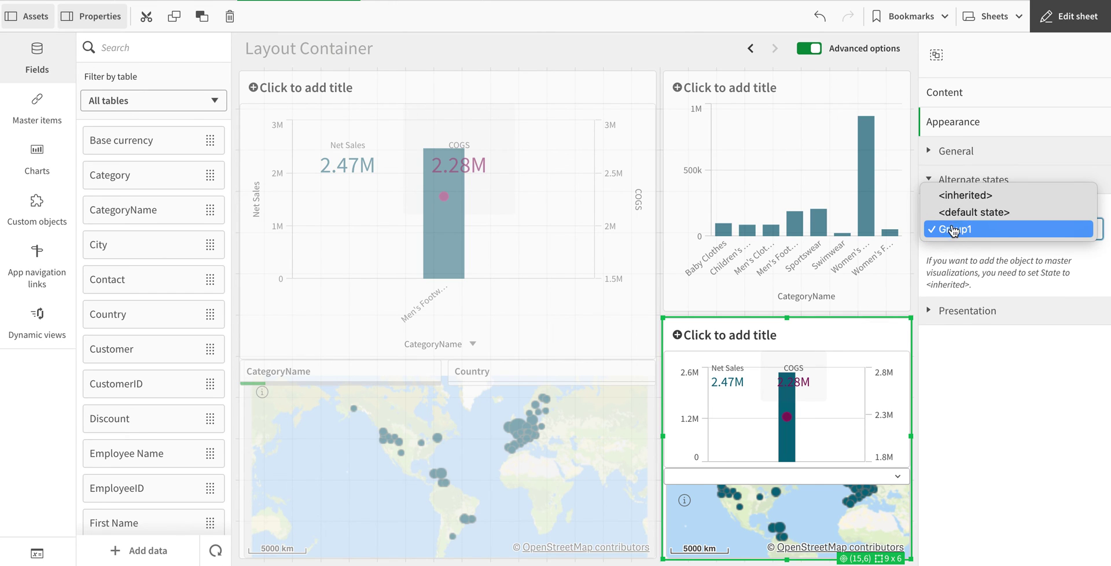
{"action": "left_click", "coordinate": [959, 213]}
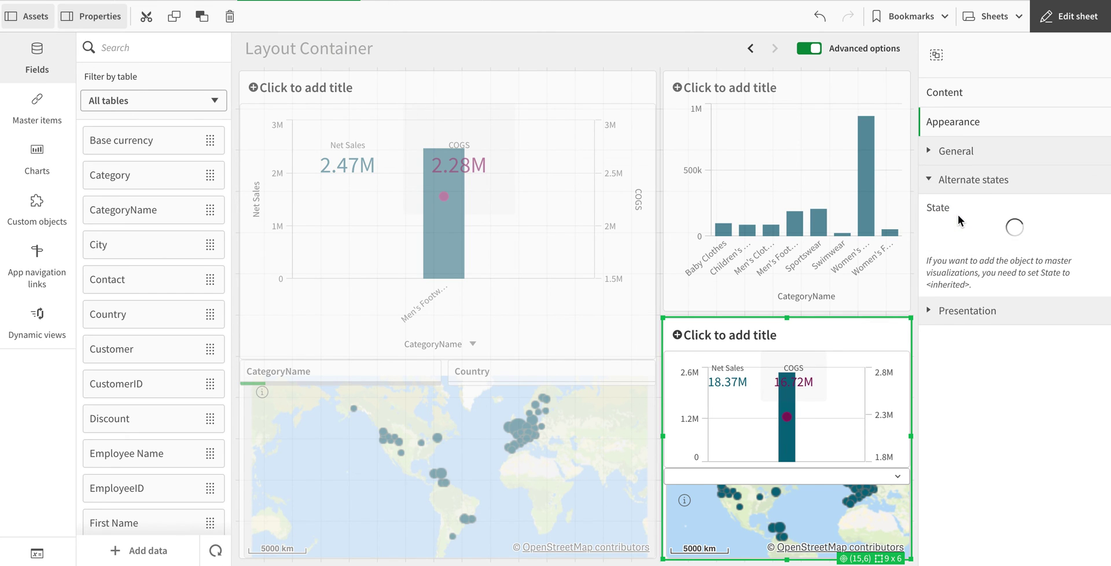